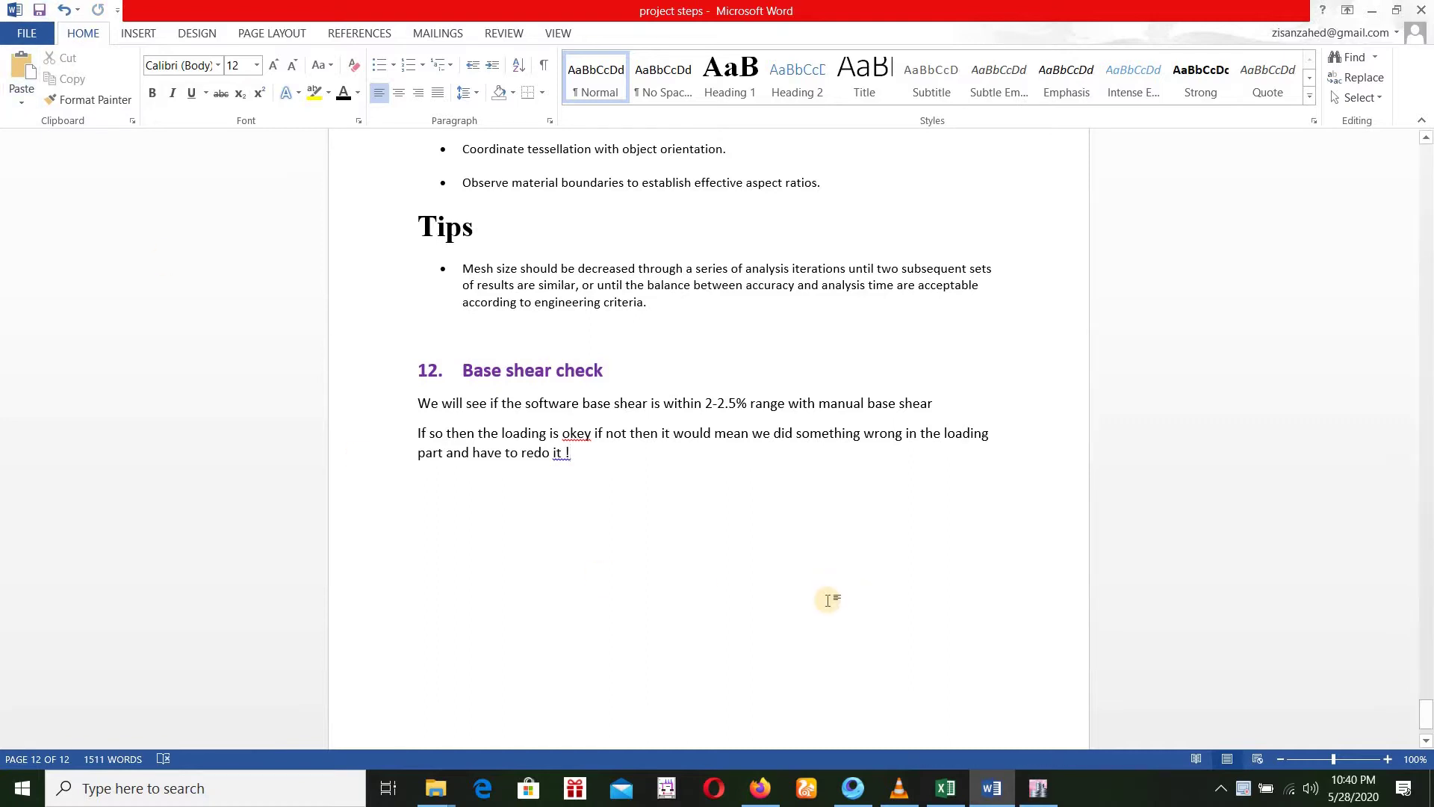
# After reading the Word 'Base shear check' section, bring the ETABS building model forward.
pyautogui.click(1039, 792)
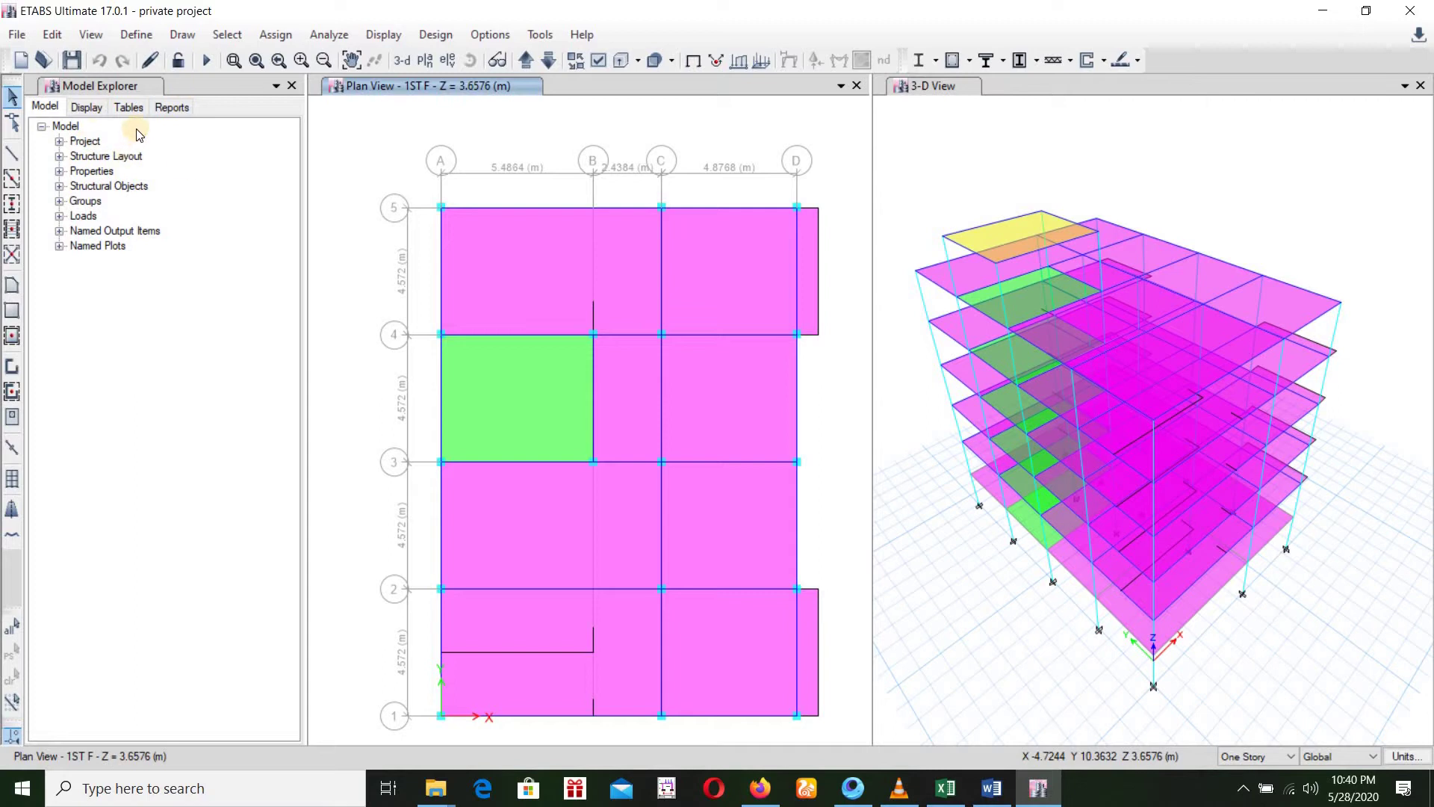
# Show a widened Model Explorer on its Tables list with the Analysis group expanded.
pyautogui.click(291, 85)
pyautogui.click(487, 34)
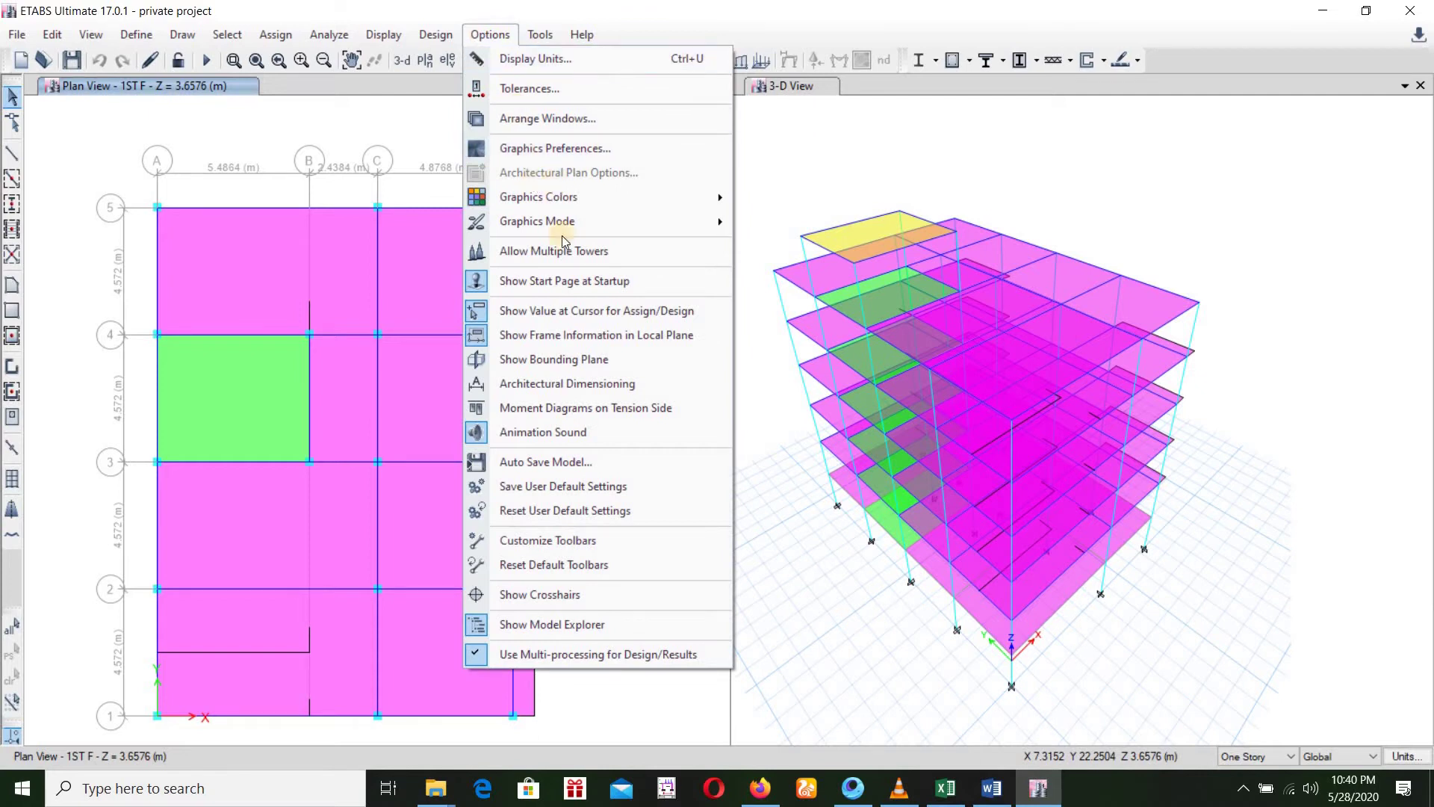
pyautogui.click(586, 624)
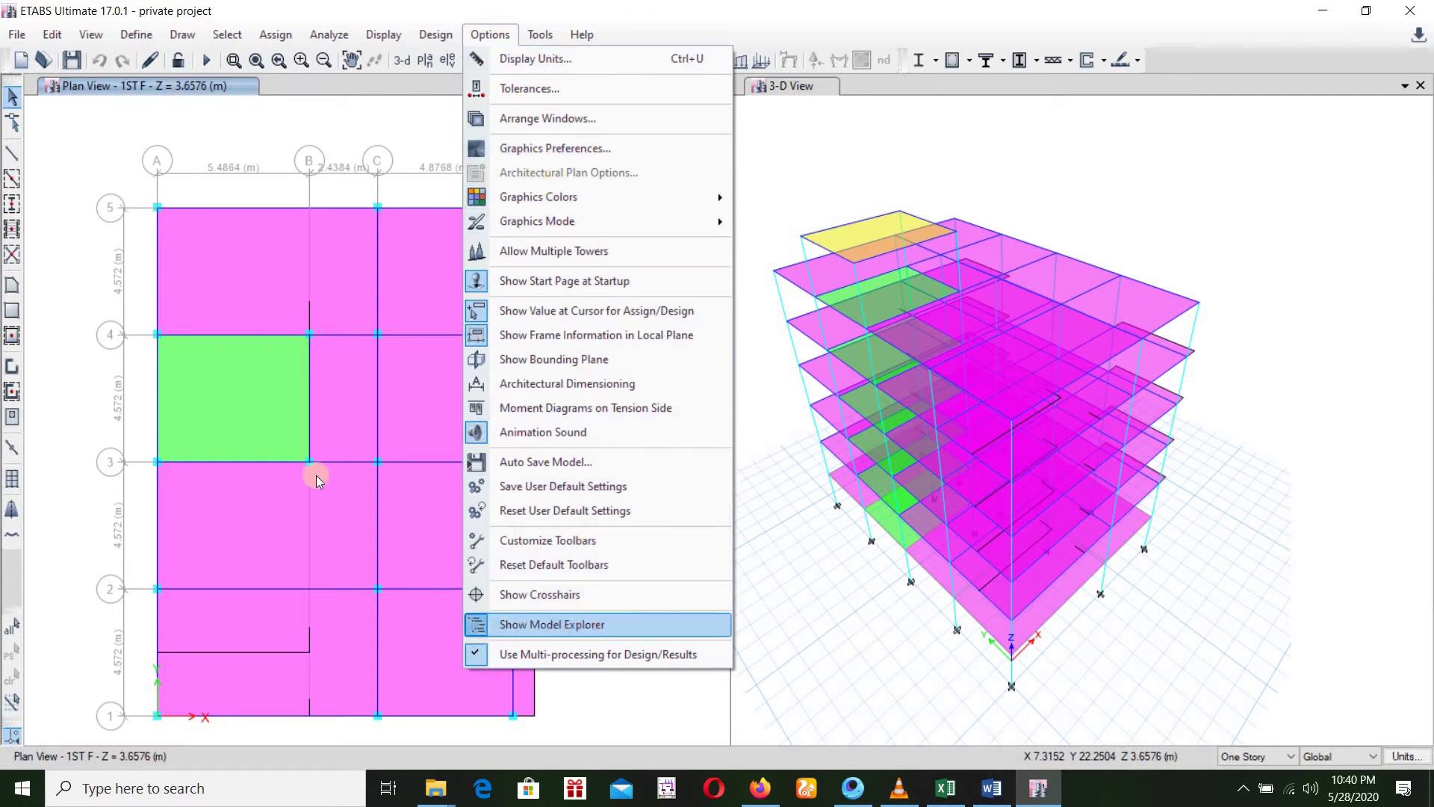
pyautogui.moveTo(164, 121); pyautogui.dragTo(202, 127)
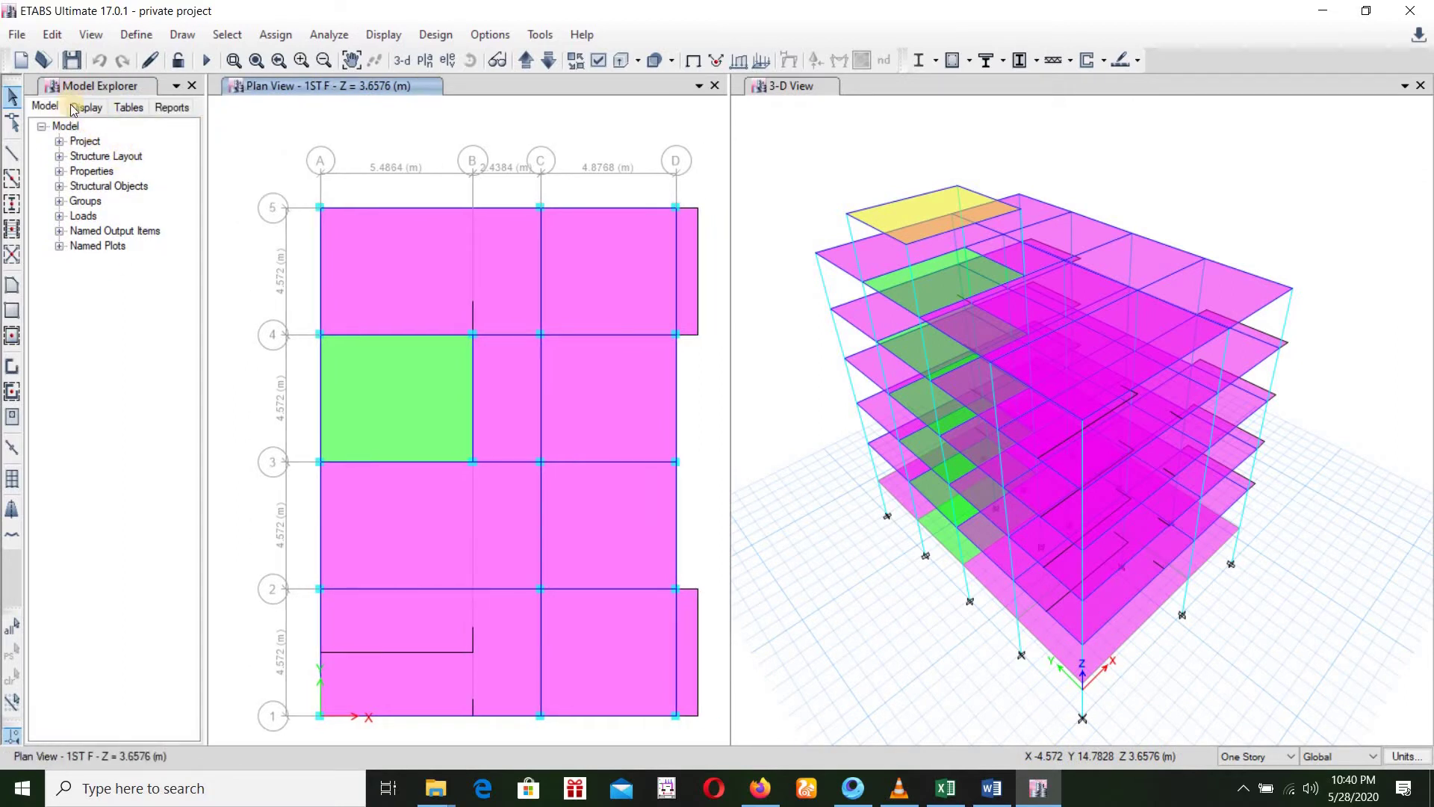
pyautogui.click(127, 108)
pyautogui.click(59, 156)
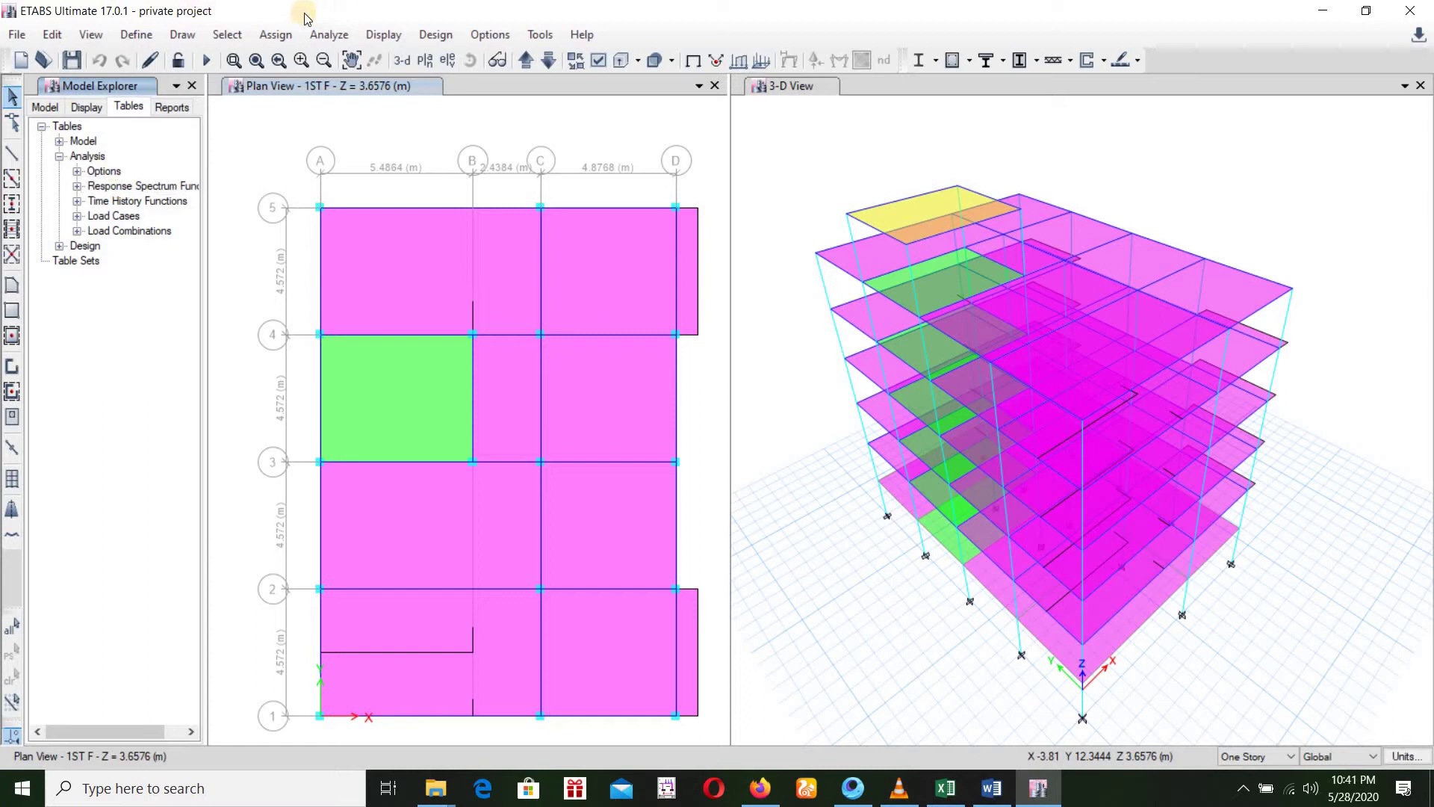
# Run Check Model with all checks selected and dismiss the no-warnings message.
pyautogui.click(329, 34)
pyautogui.click(351, 57)
pyautogui.click(759, 641)
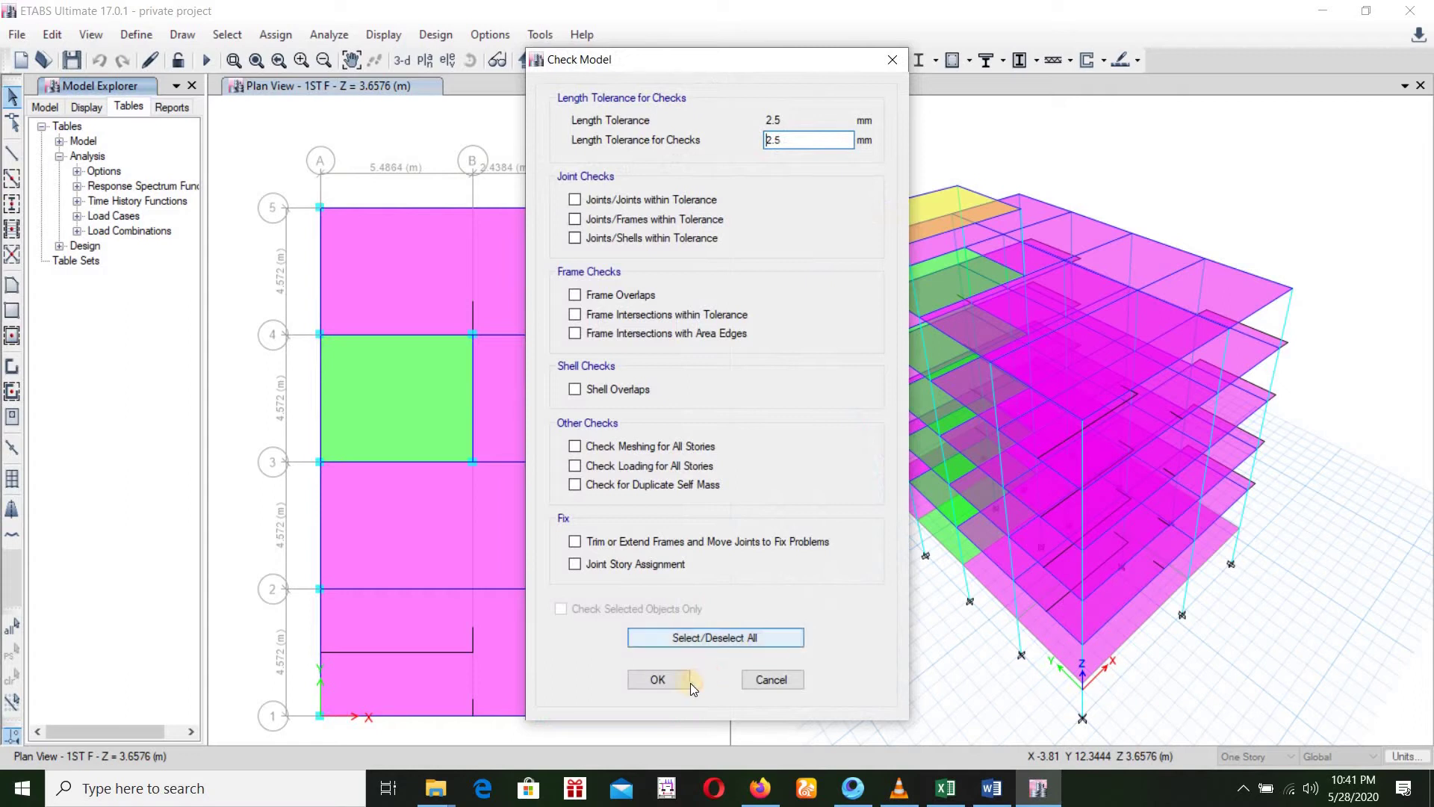
pyautogui.click(687, 685)
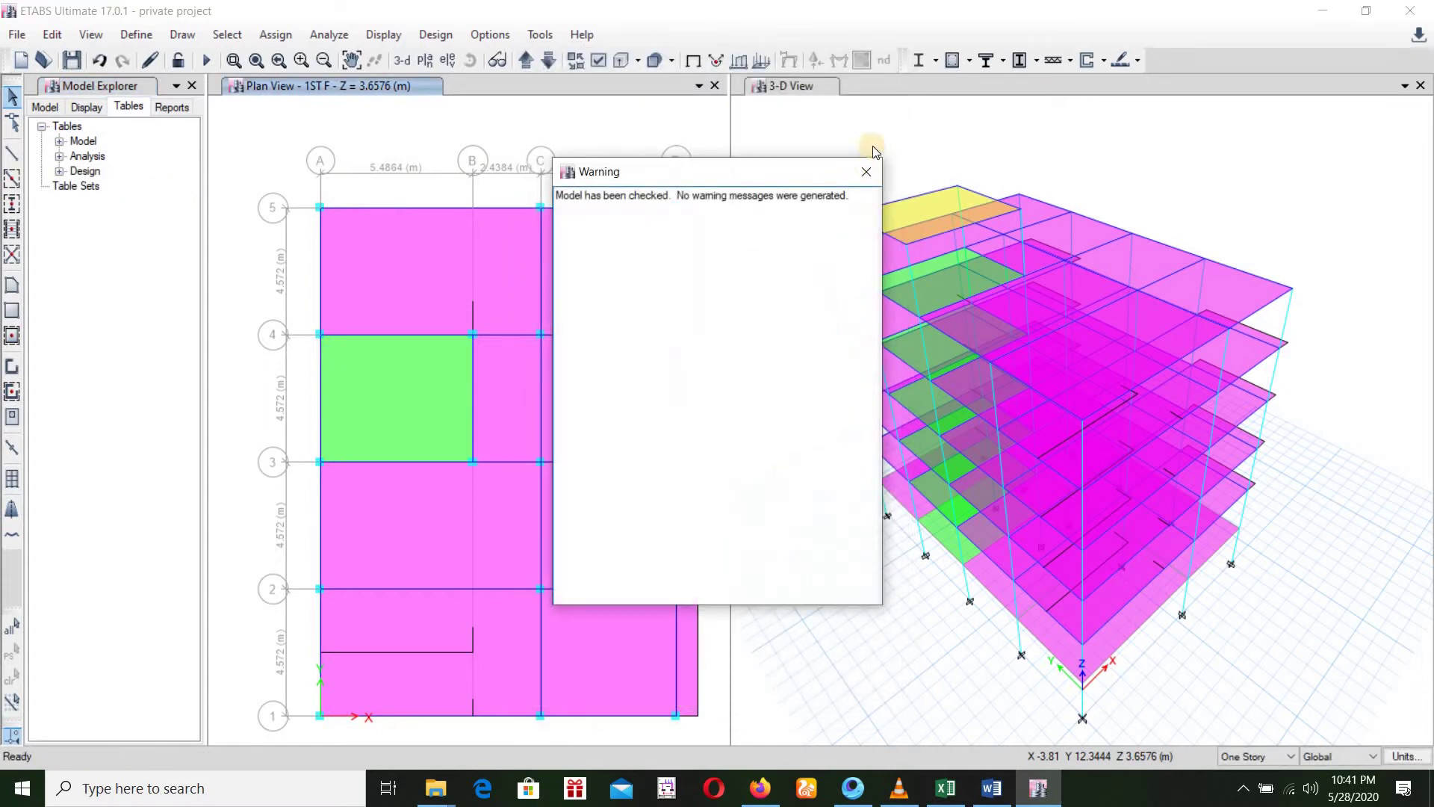
pyautogui.click(866, 172)
# Run the analysis on the set load cases to show deformed live-load displacements.
pyautogui.click(329, 38)
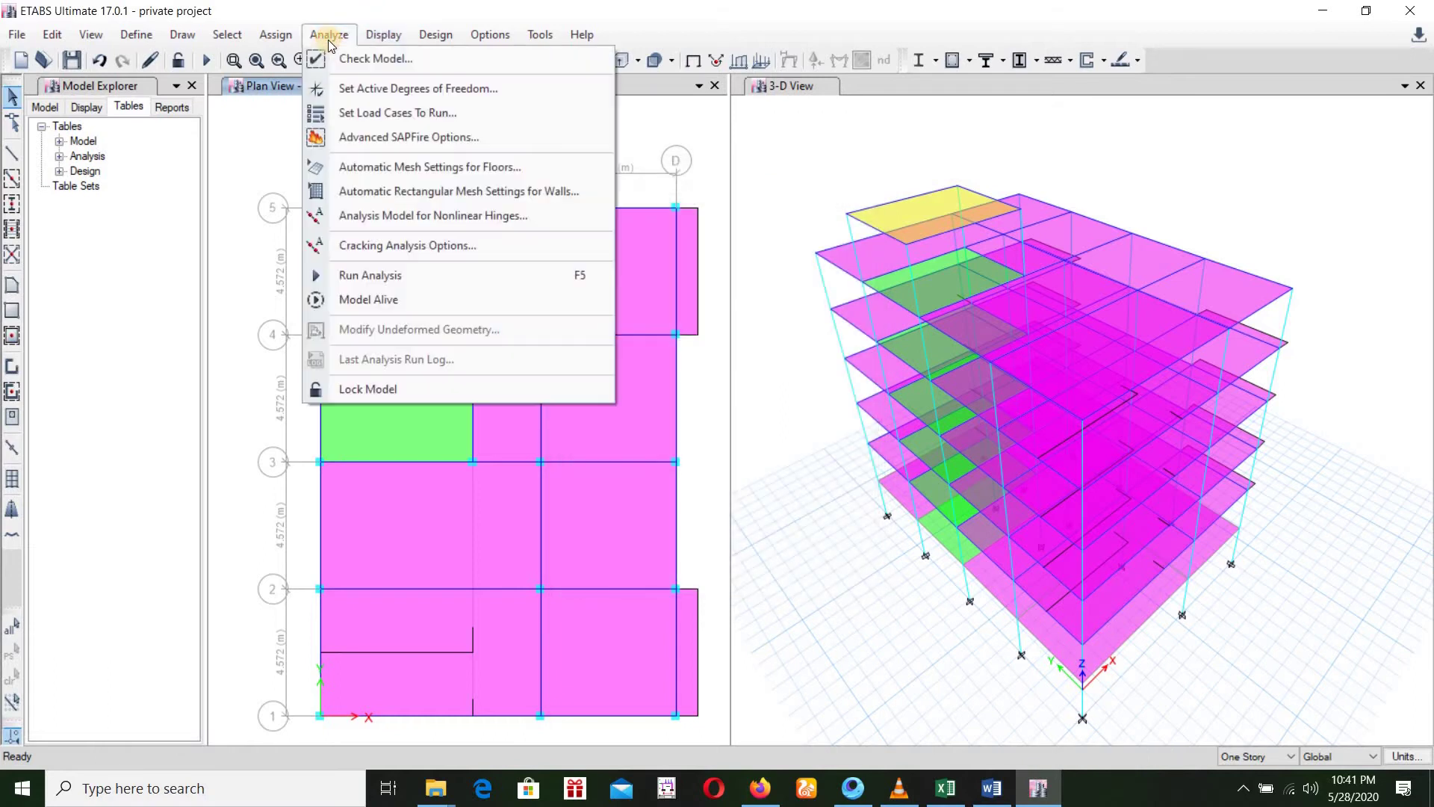
pyautogui.click(363, 113)
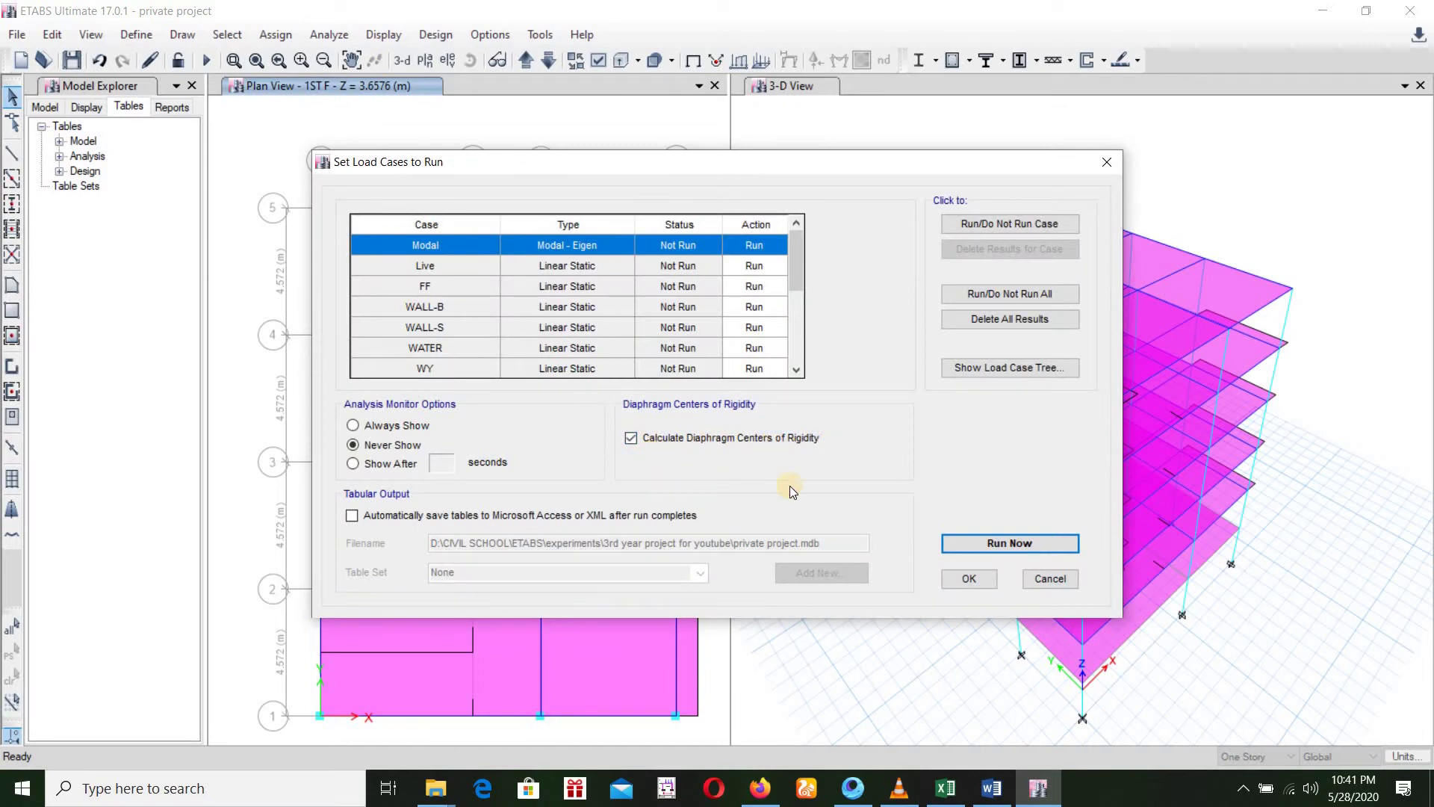
pyautogui.click(1011, 550)
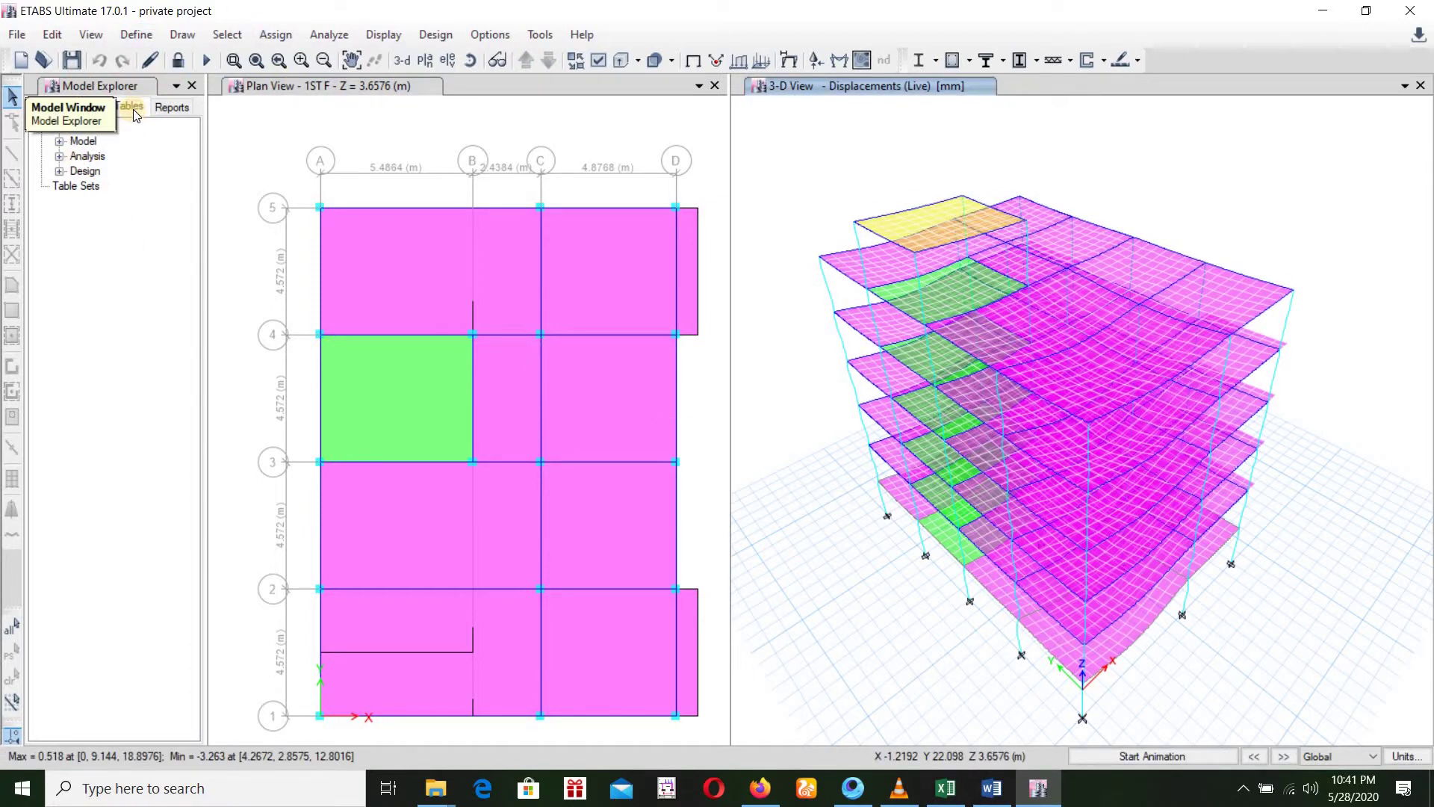
# Open Base Reactions from Analysis > Results > Reactions in the Tables tree.
pyautogui.click(59, 159)
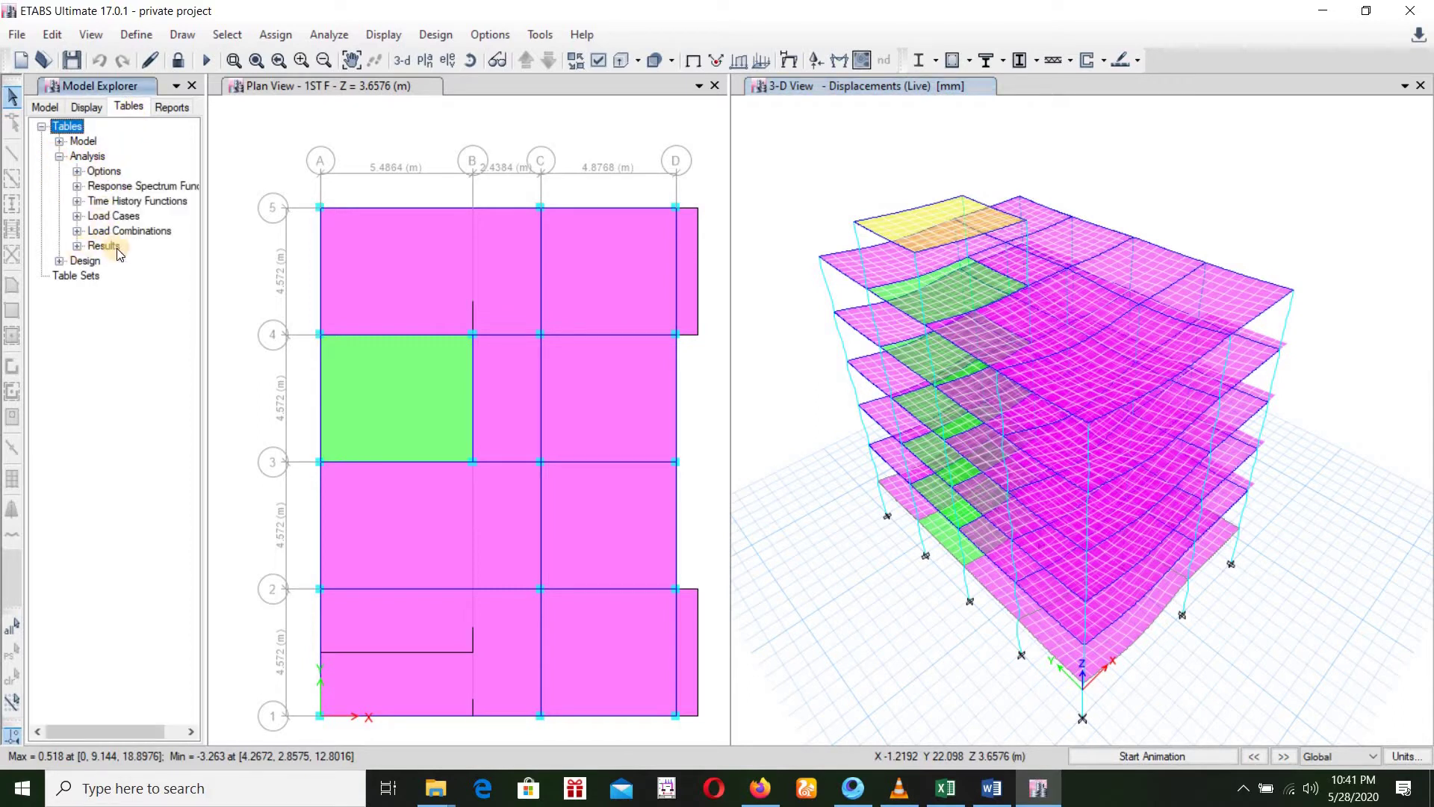
pyautogui.click(78, 247)
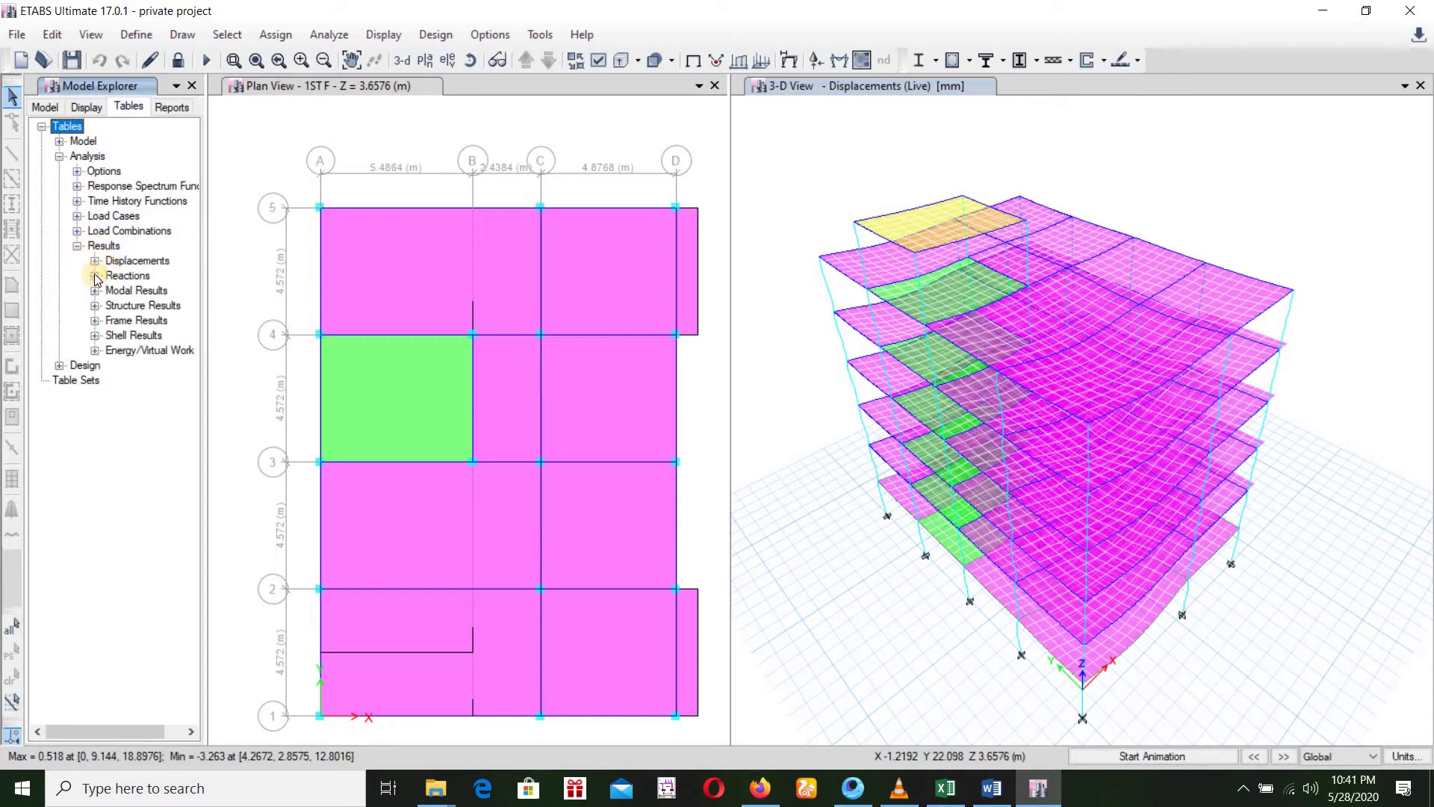
pyautogui.click(95, 276)
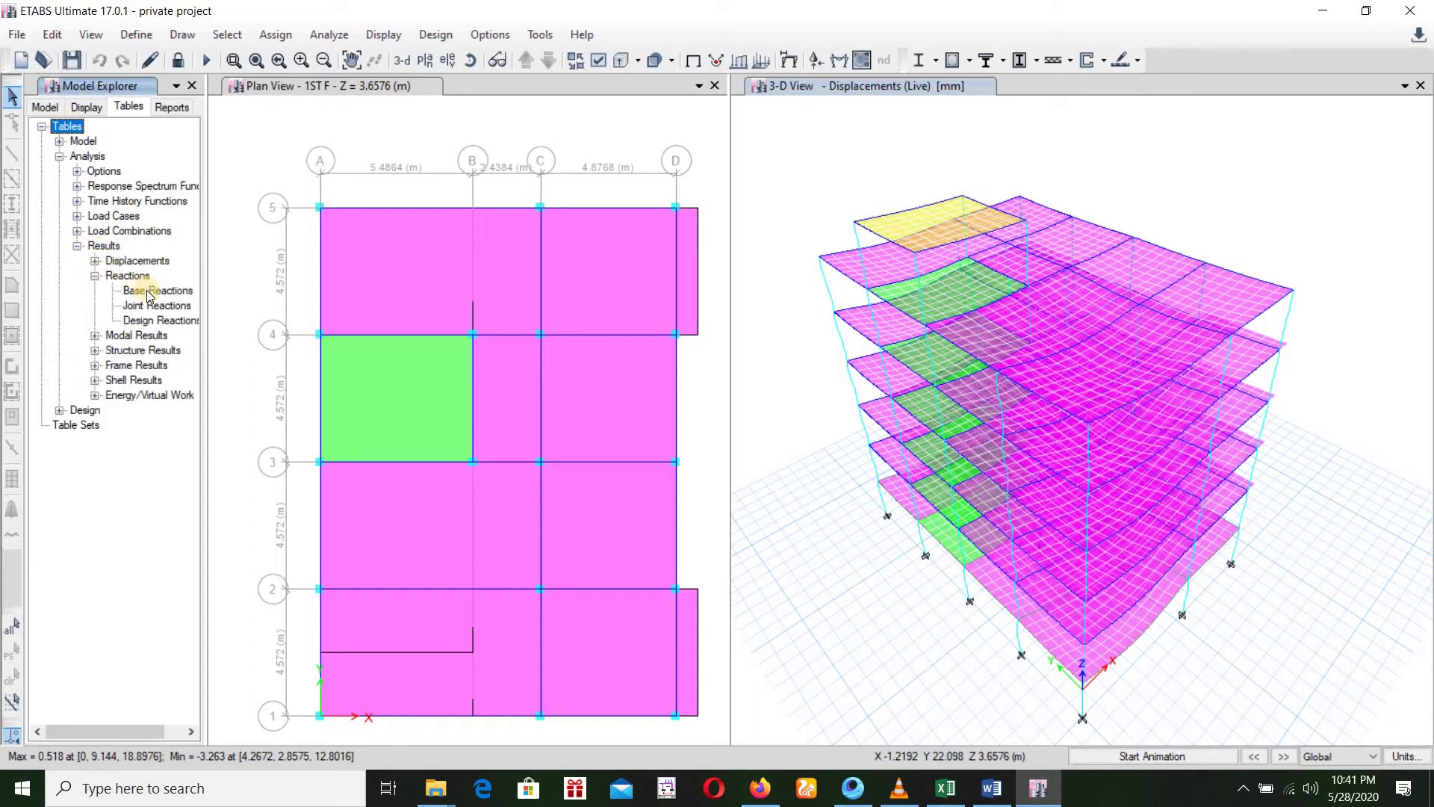
pyautogui.doubleClick(149, 292)
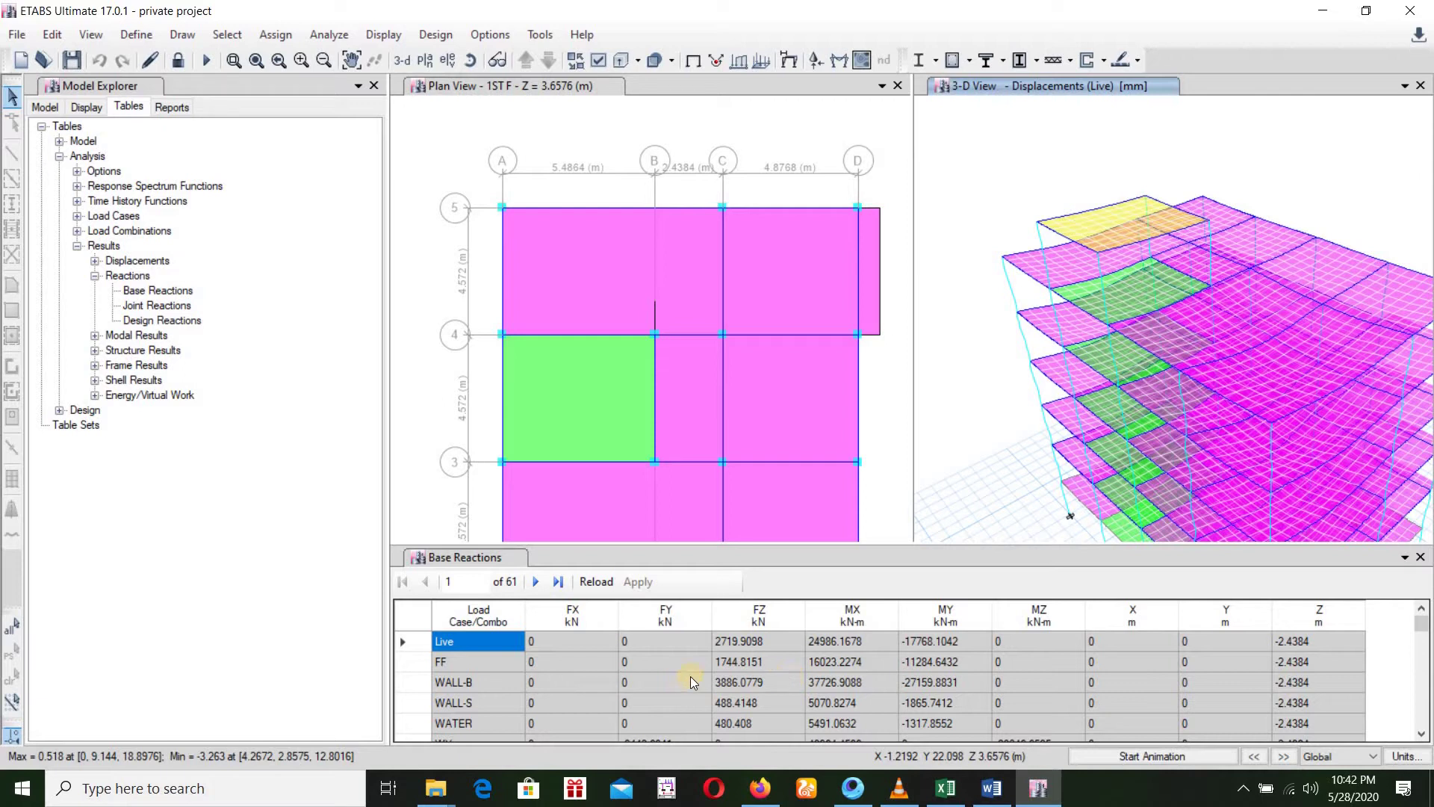
# Scroll the Base Reactions load case rows, make the table taller, then switch to Excel.
pyautogui.scroll(-3, 726, 657)
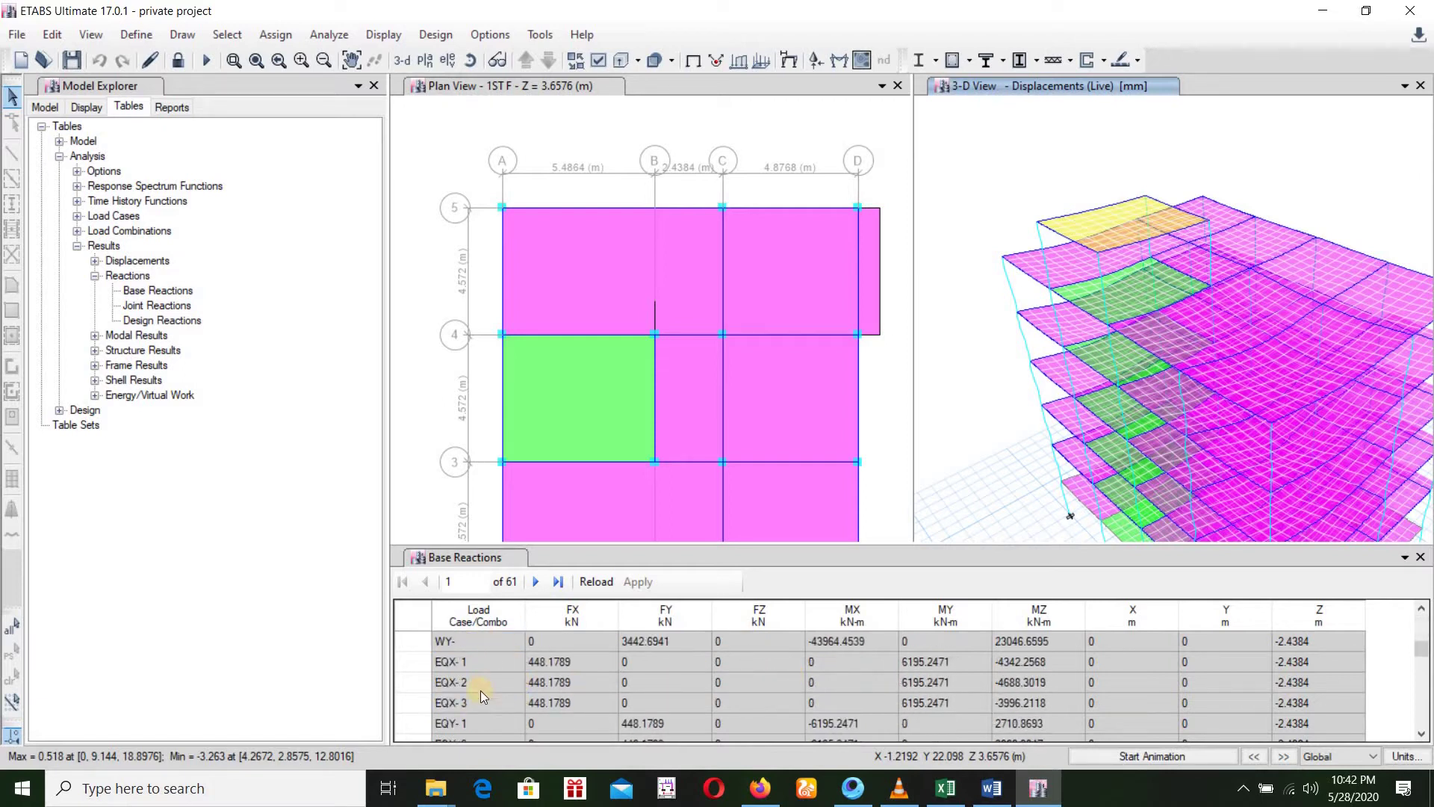
pyautogui.scroll(3, 487, 683)
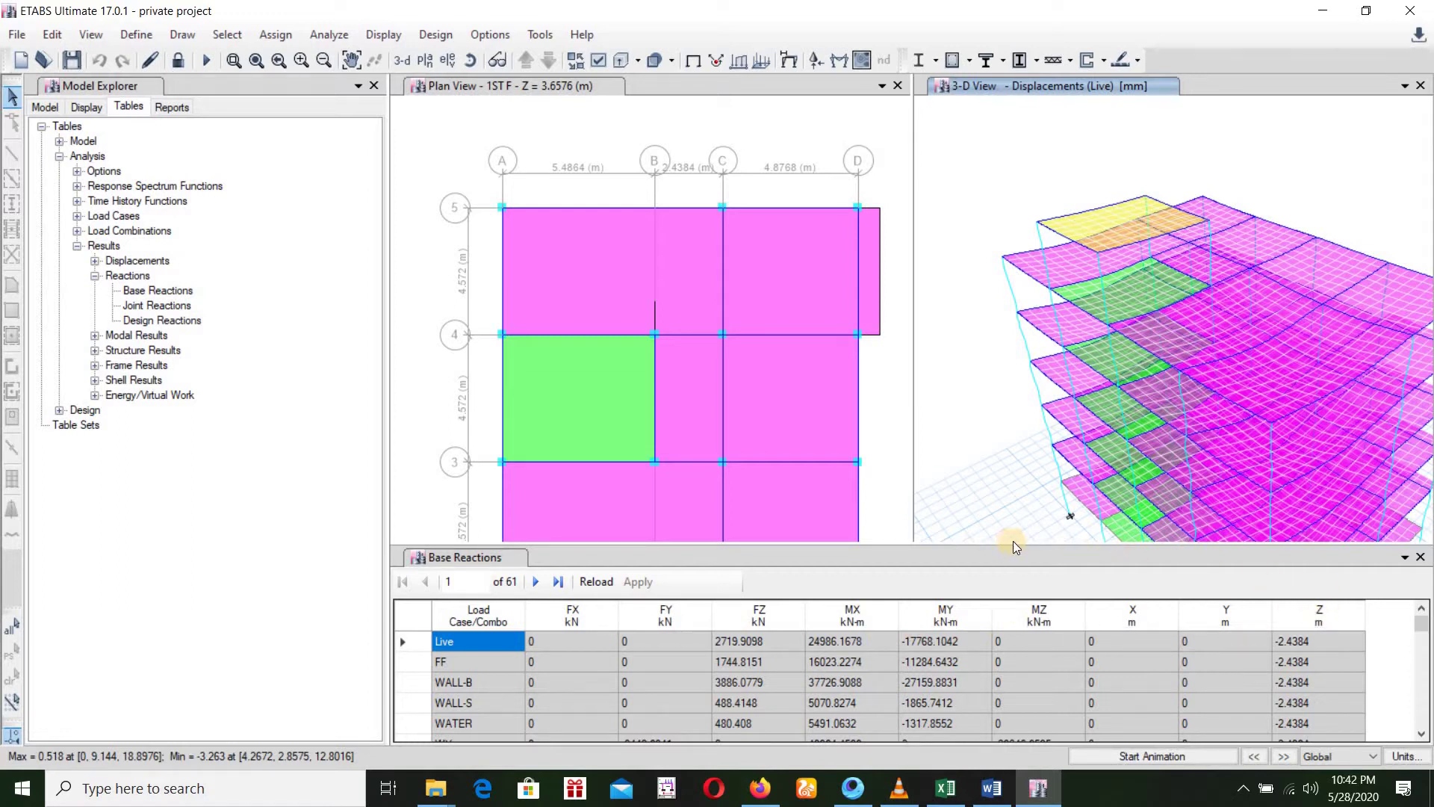
pyautogui.moveTo(1013, 543); pyautogui.dragTo(1025, 678)
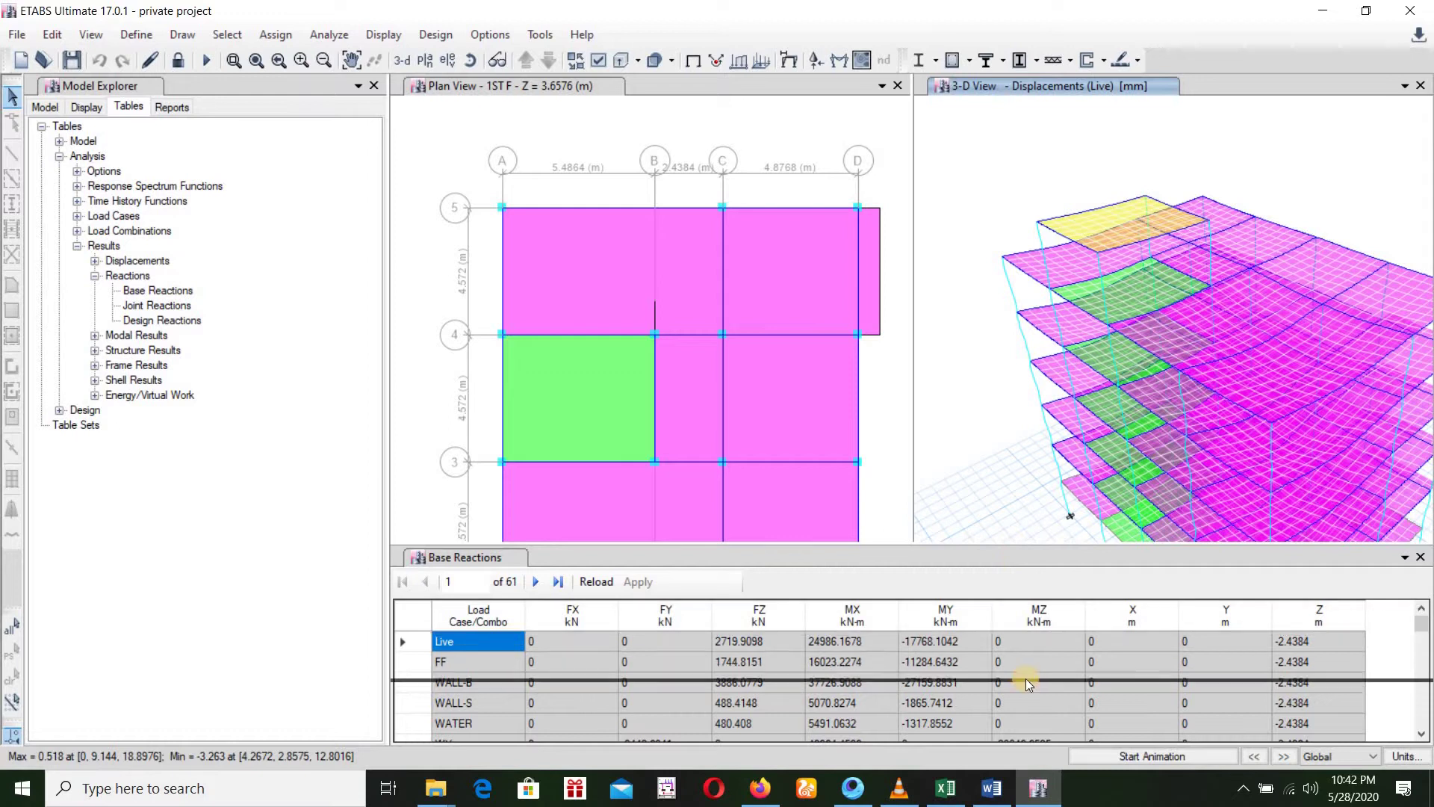
pyautogui.moveTo(1175, 616)
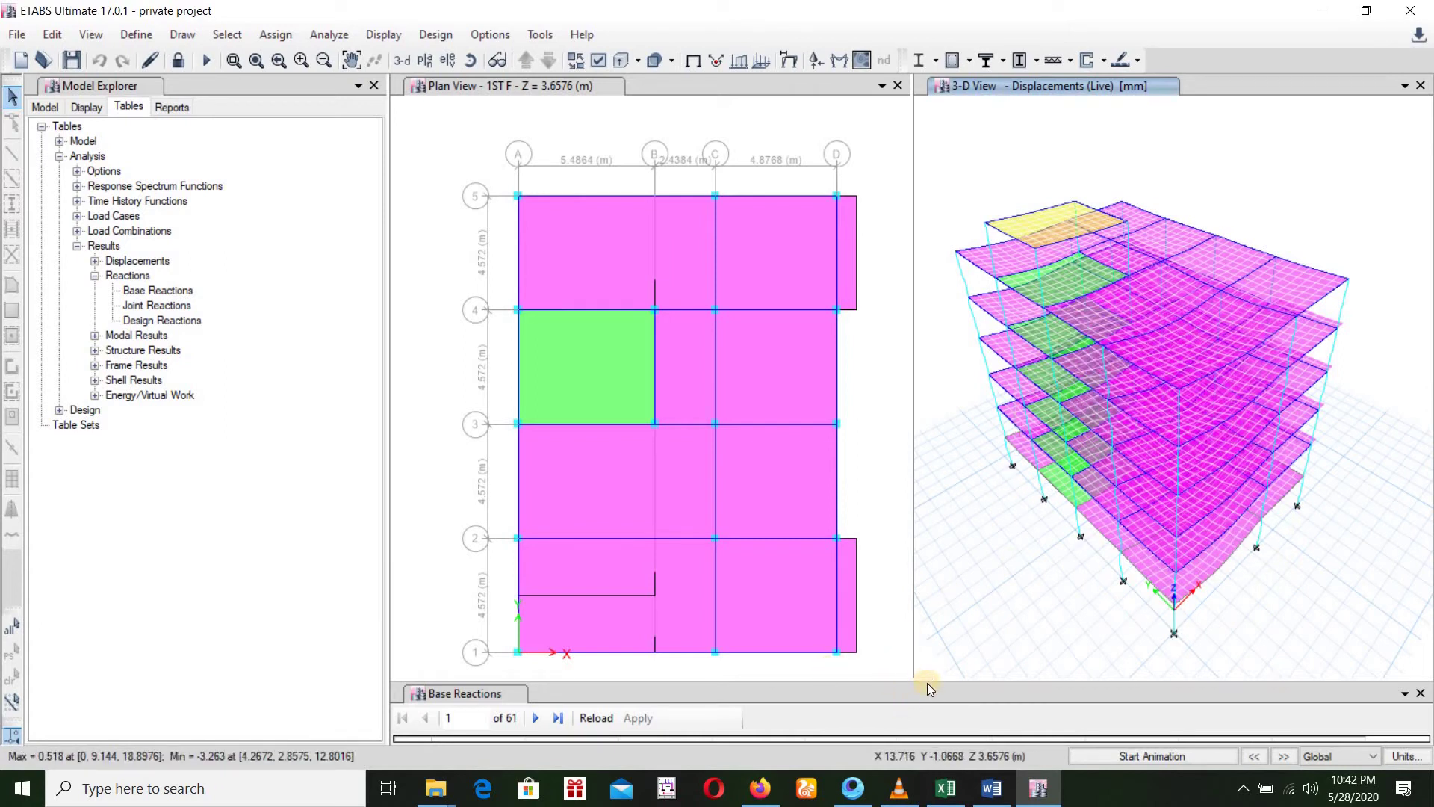
pyautogui.moveTo(933, 586); pyautogui.dragTo(936, 471)
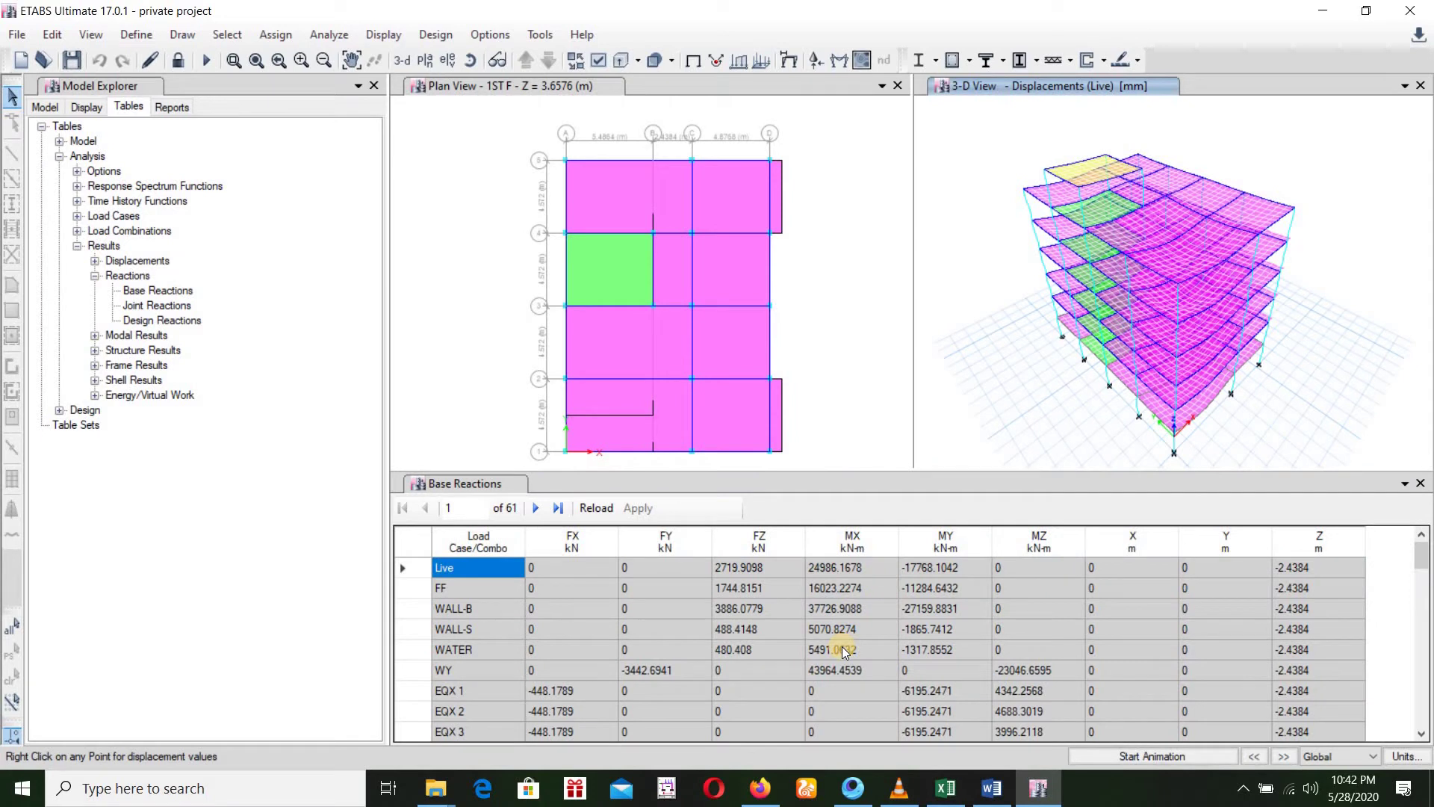
pyautogui.click(958, 790)
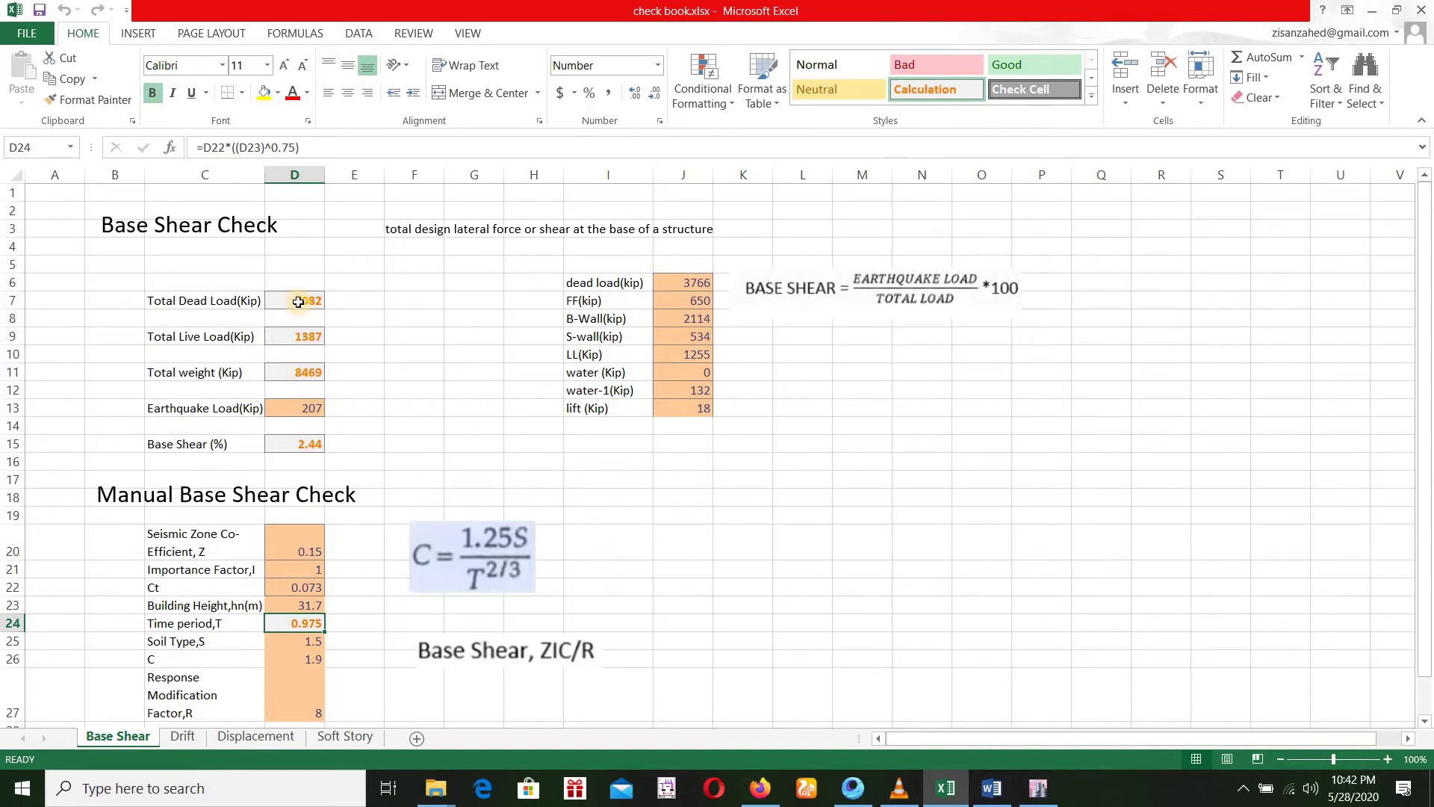
# Inspect the BASE SHEAR formula picture on the Base Shear sheet, then return to ETABS.
pyautogui.click(322, 335)
pyautogui.click(492, 383)
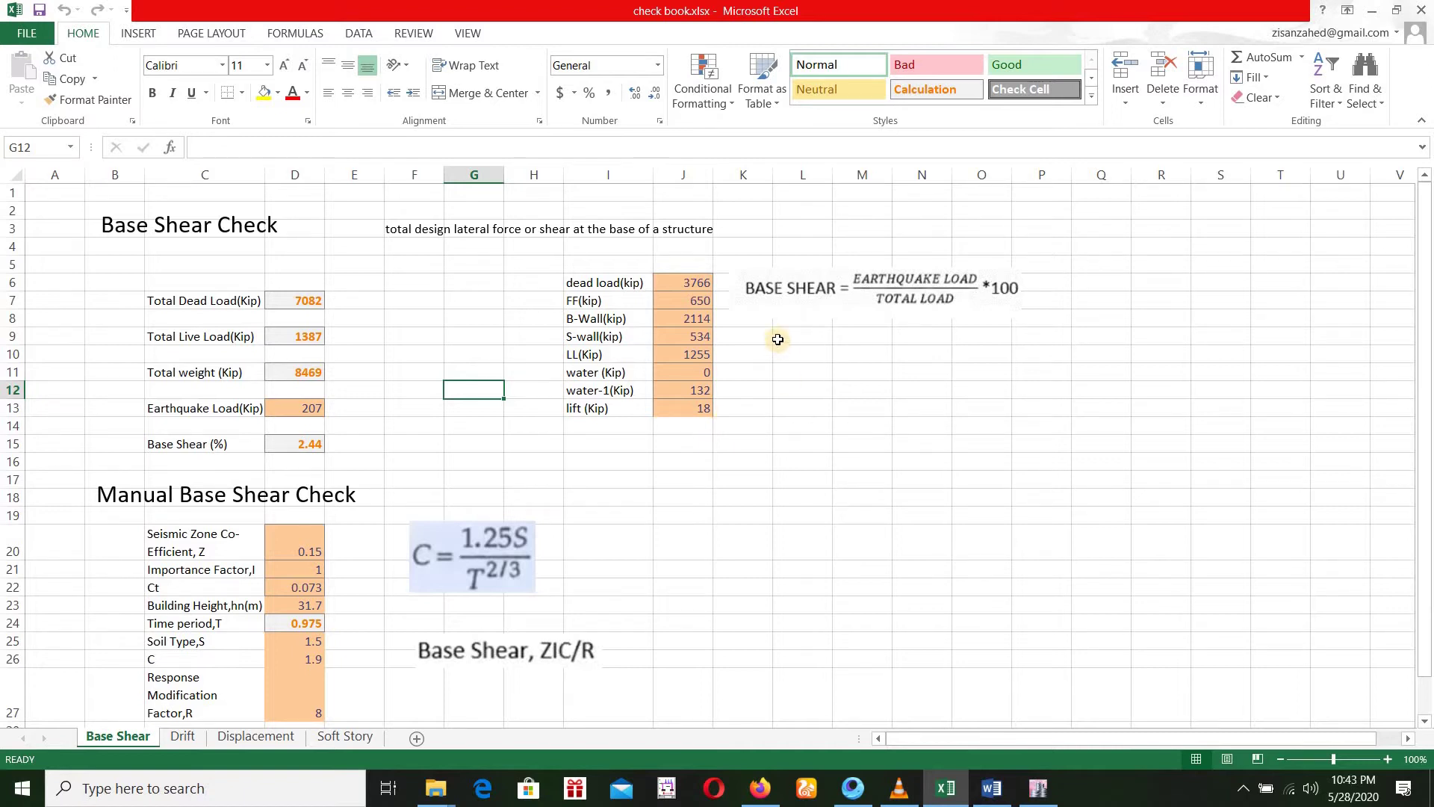
pyautogui.click(771, 284)
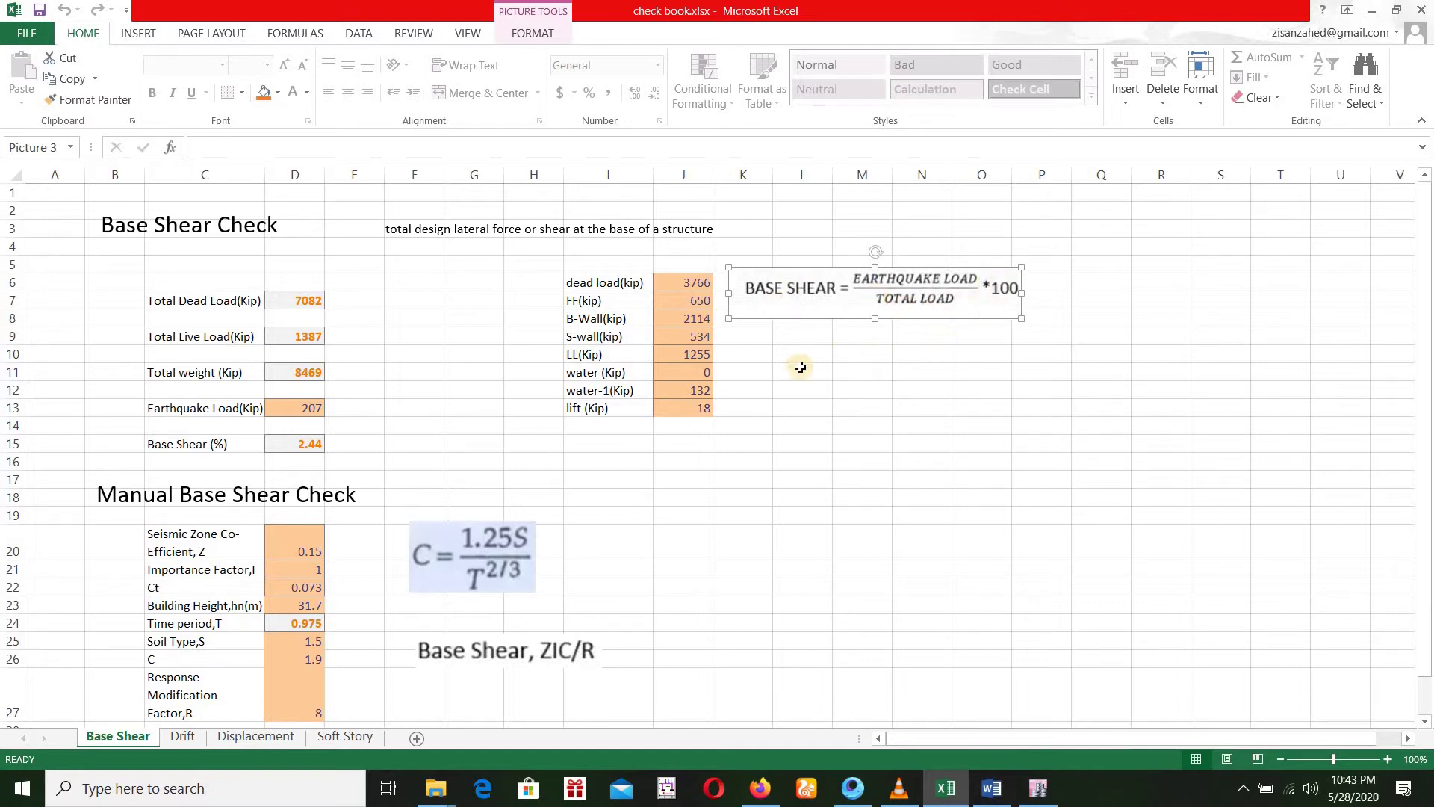
pyautogui.click(859, 354)
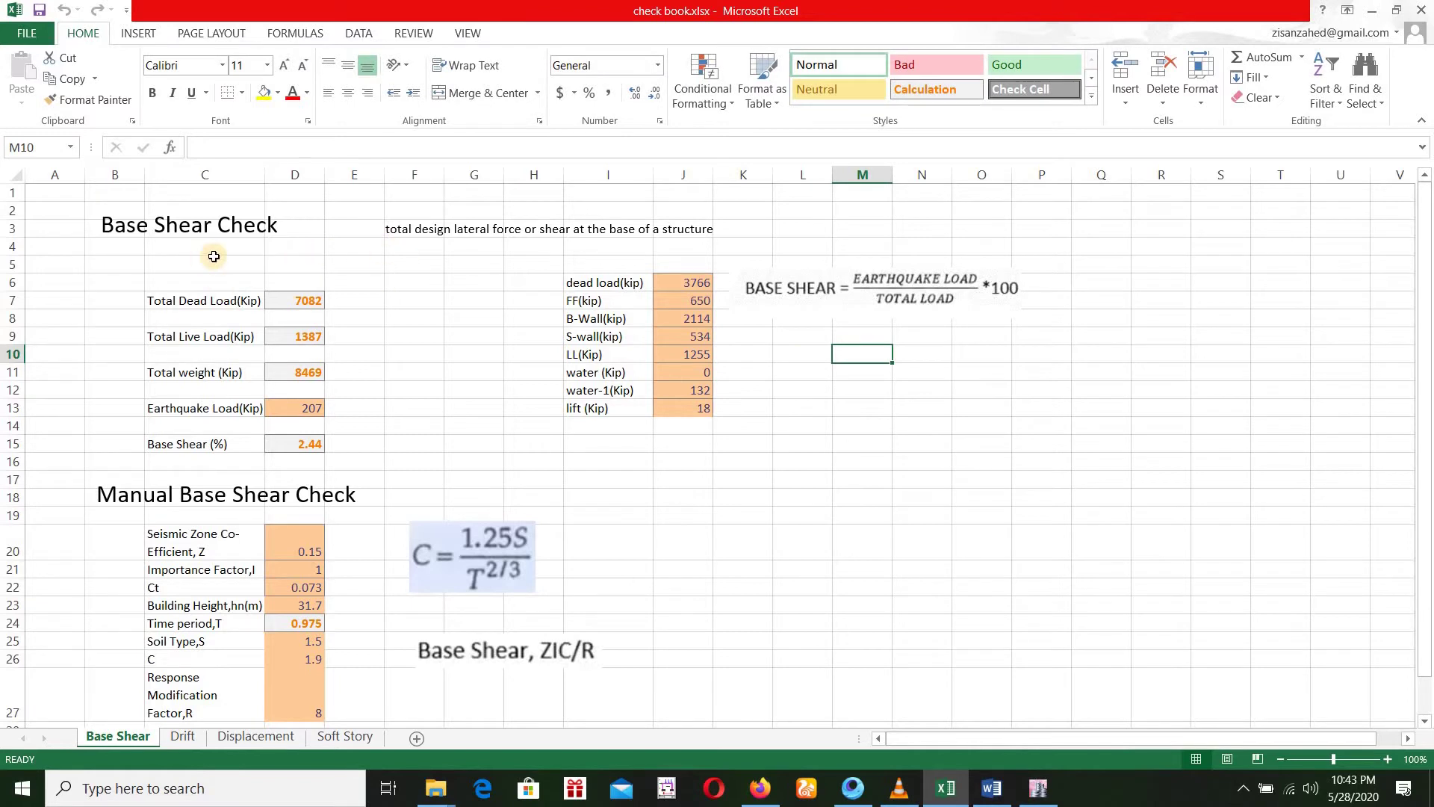
pyautogui.click(1038, 788)
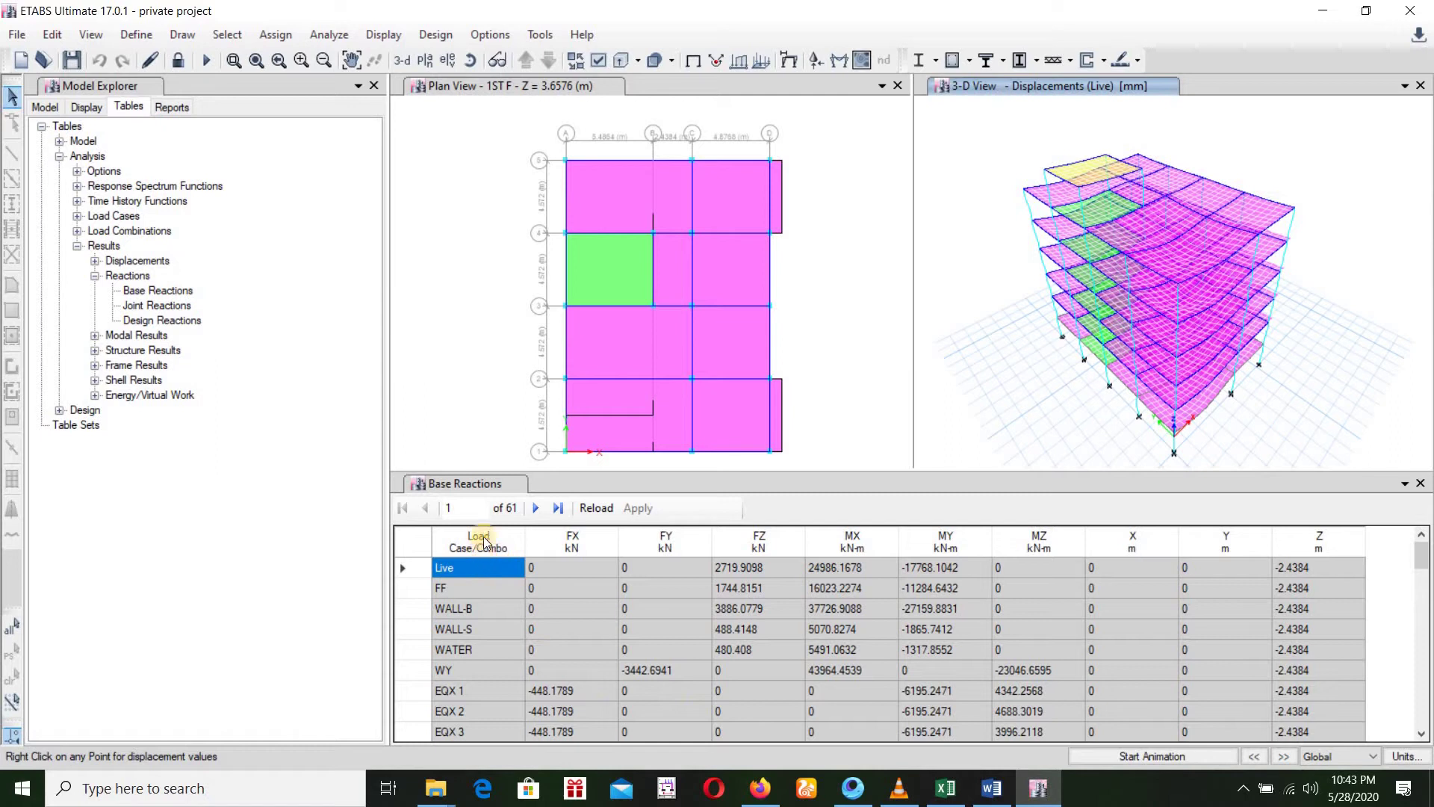
# Scroll Base Reactions to read the DEAD1 FZ value, then switch back to Excel.
pyautogui.scroll(-1, 484, 622)
pyautogui.scroll(-6, 486, 627)
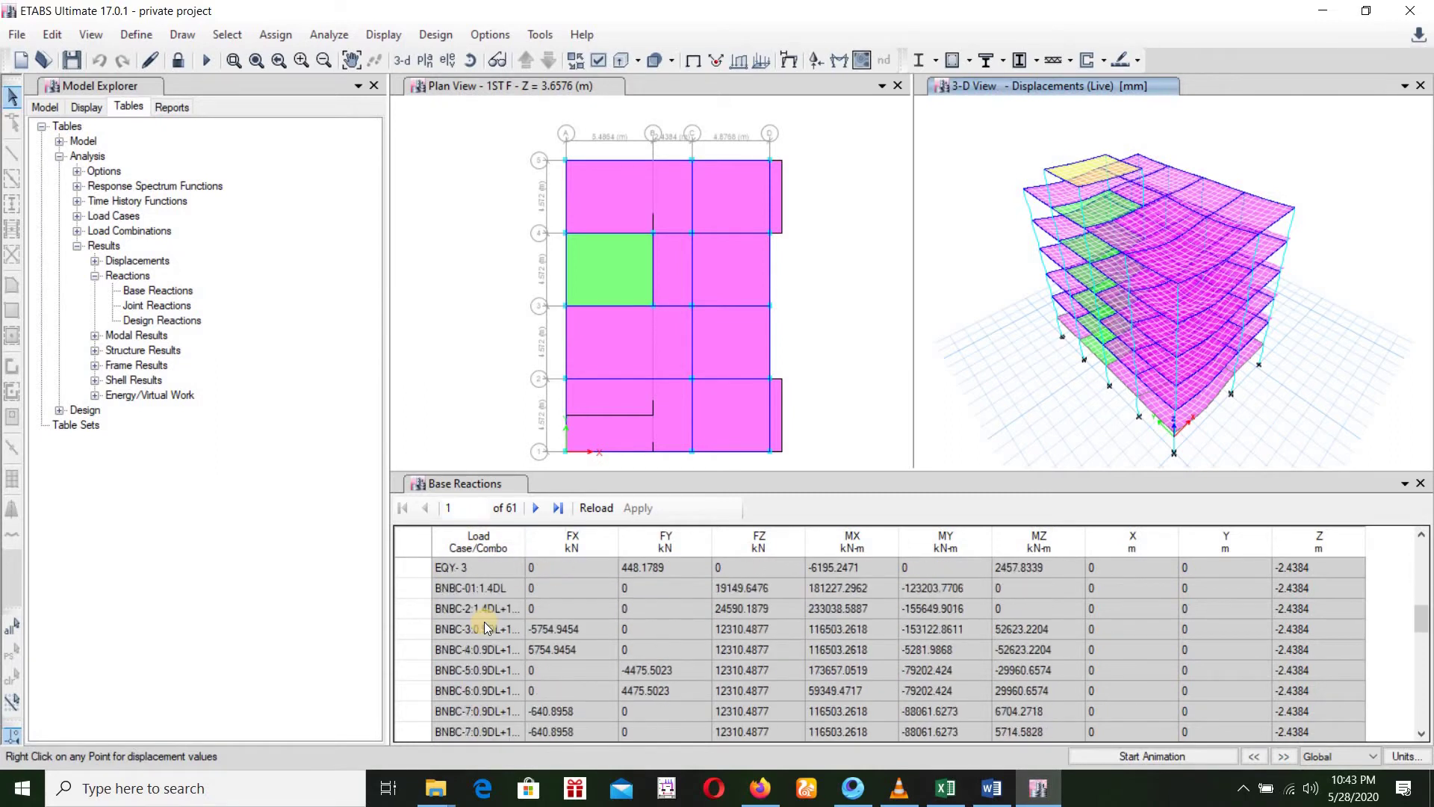
pyautogui.scroll(-6, 486, 628)
pyautogui.scroll(5, 486, 628)
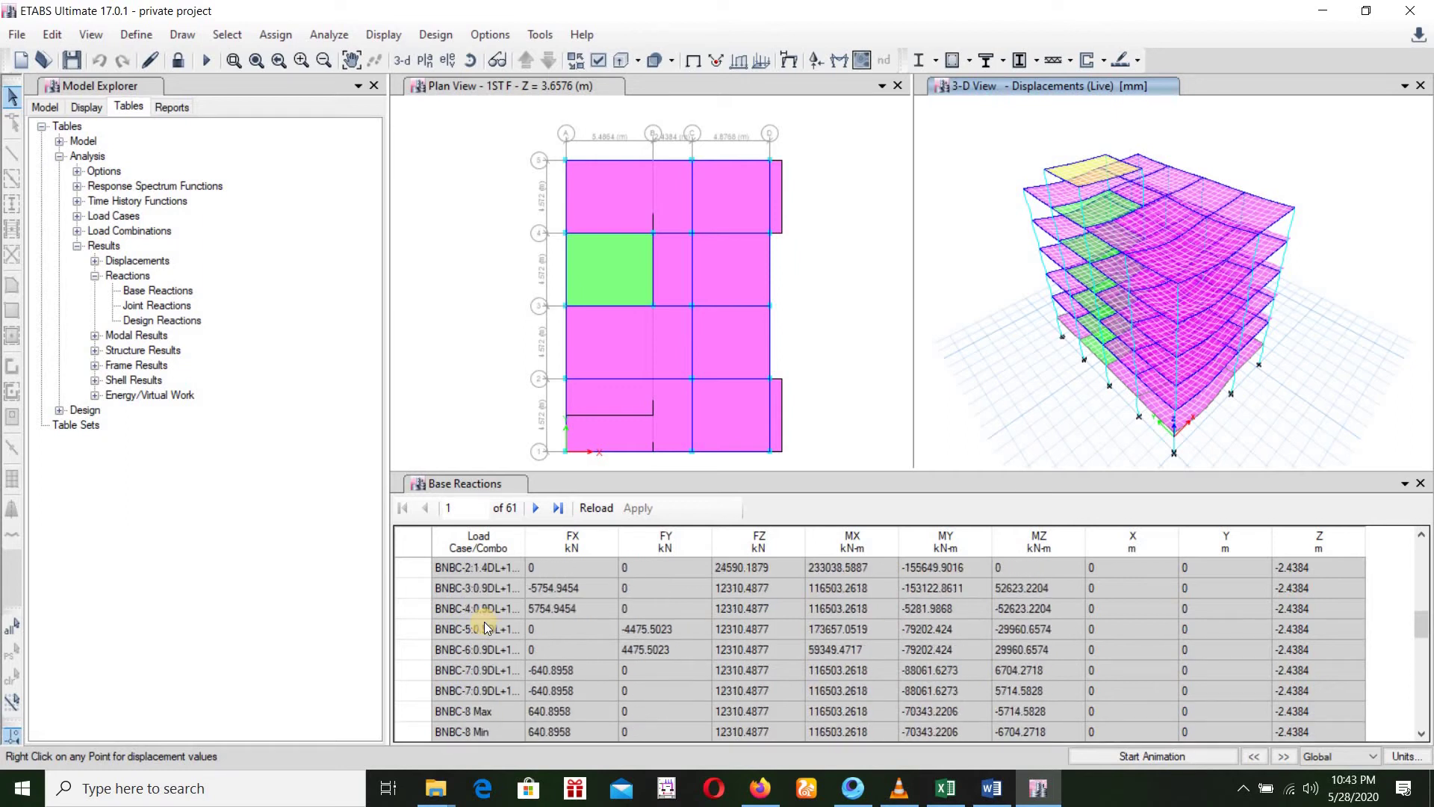
pyautogui.scroll(3, 486, 627)
pyautogui.scroll(1, 486, 628)
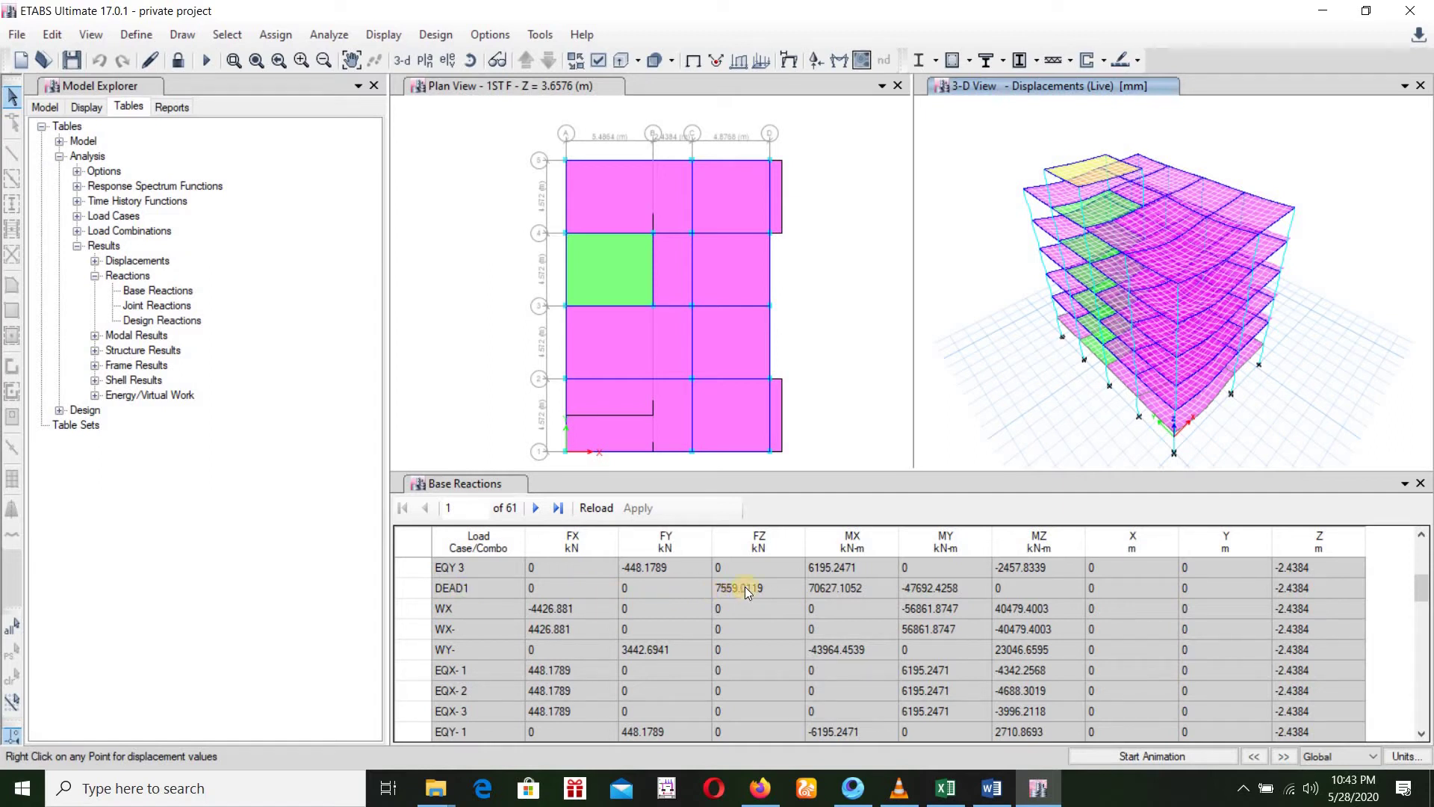
pyautogui.click(945, 788)
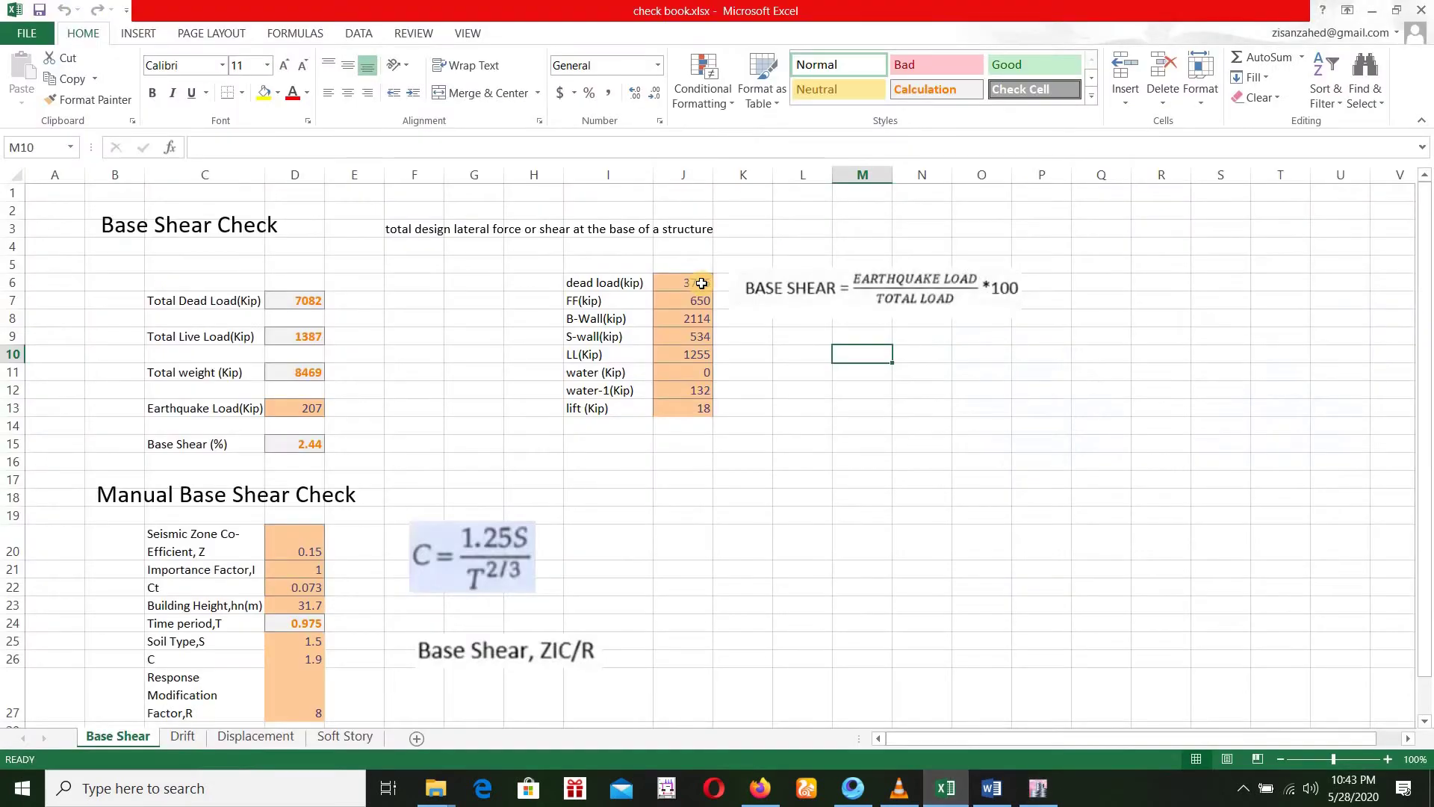
# Enter 7559 kip as the dead load in J6, then return to ETABS Base Reactions.
pyautogui.click(683, 283)
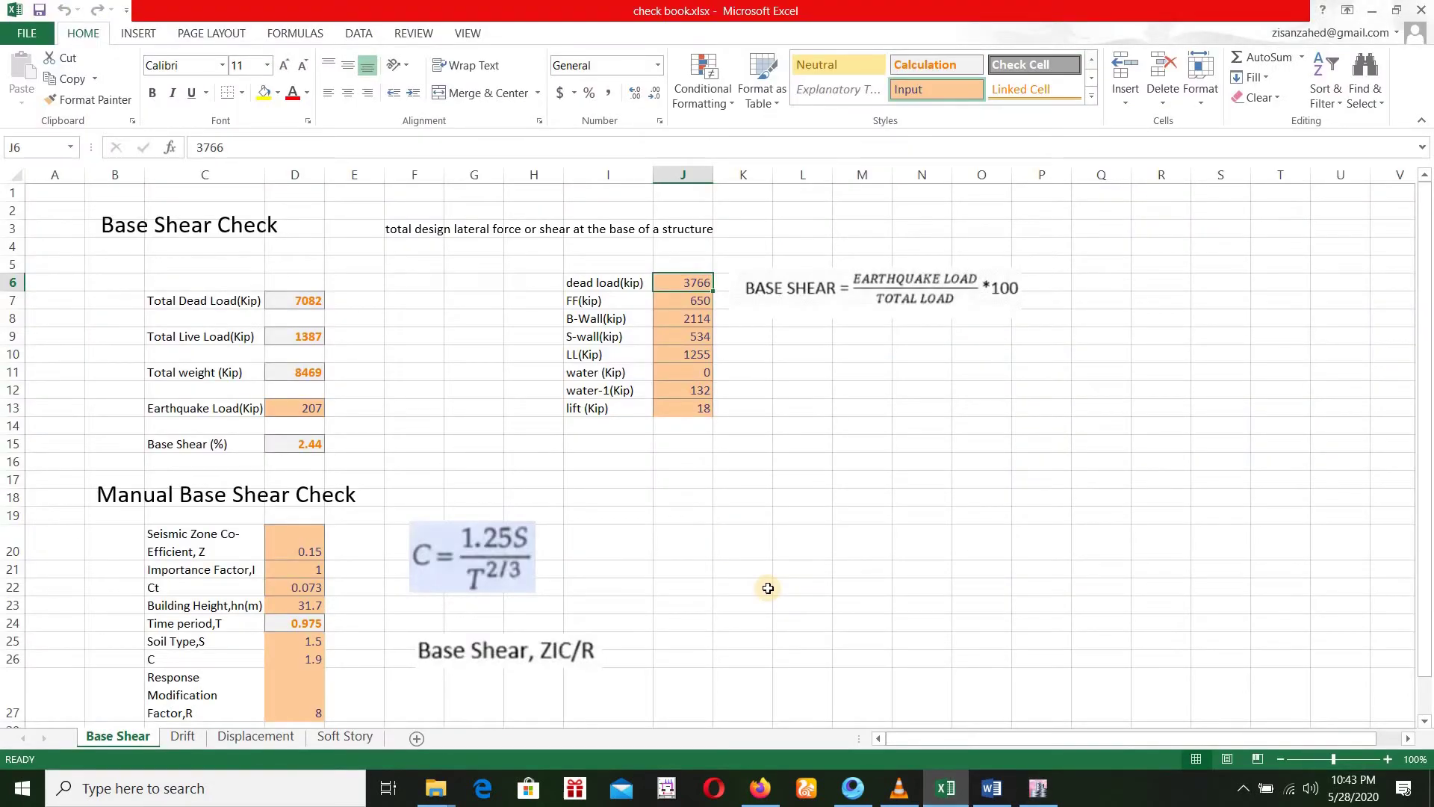
pyautogui.write('7559')
pyautogui.click(797, 463)
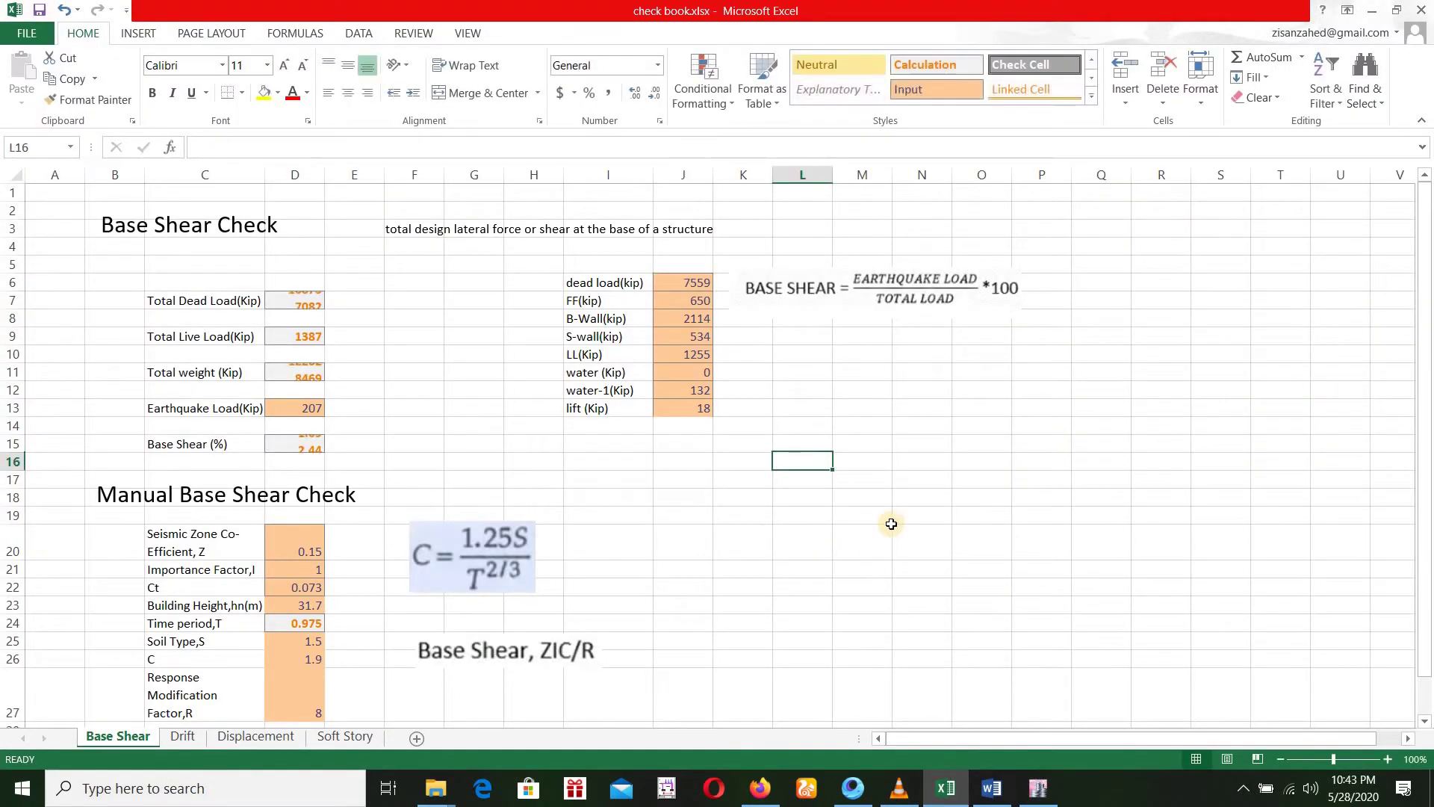
pyautogui.click(1036, 789)
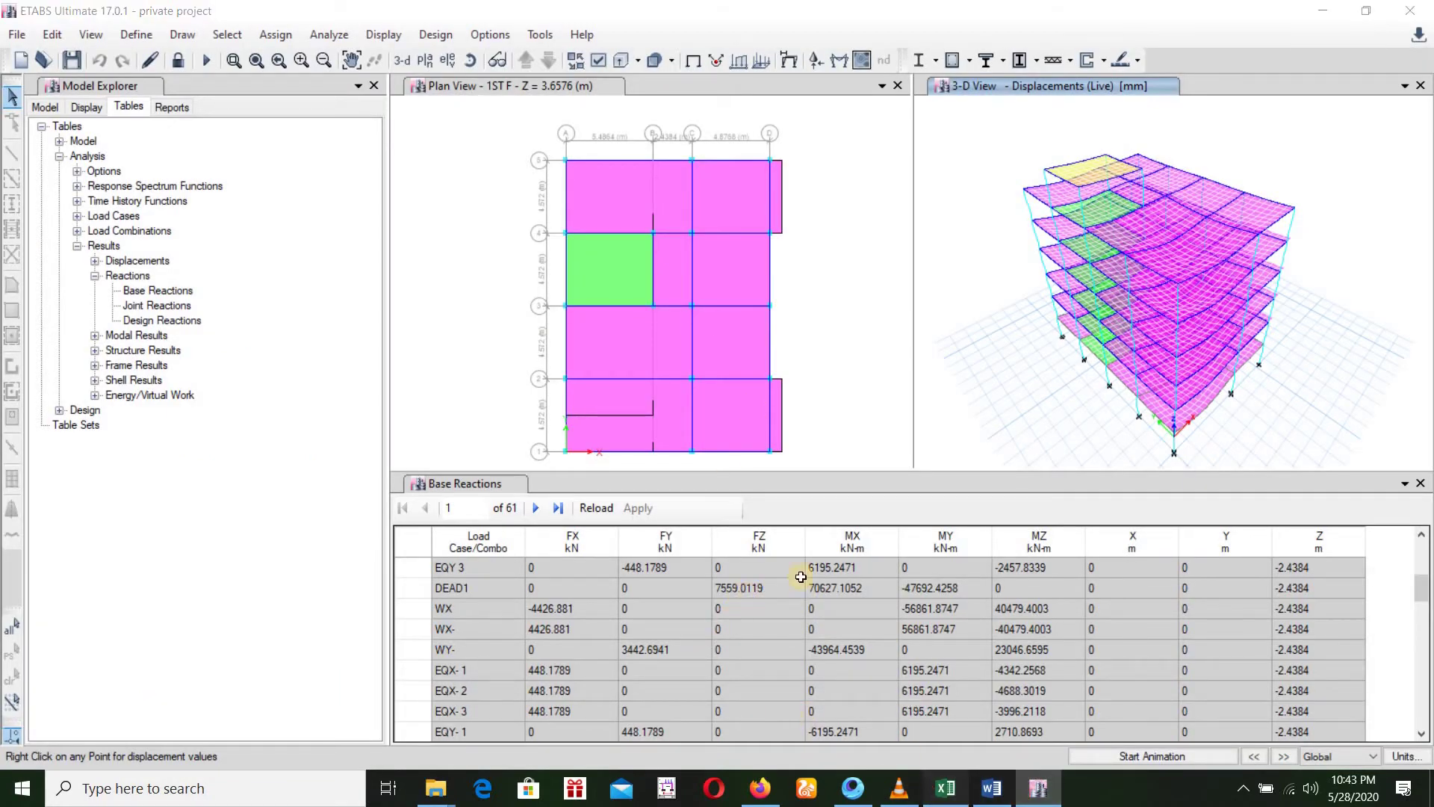
# Apply US Defaults display units, reopen Base Reactions in kip, and close the 3-D view.
pyautogui.click(945, 788)
pyautogui.hotkey('alt', 'Tab')
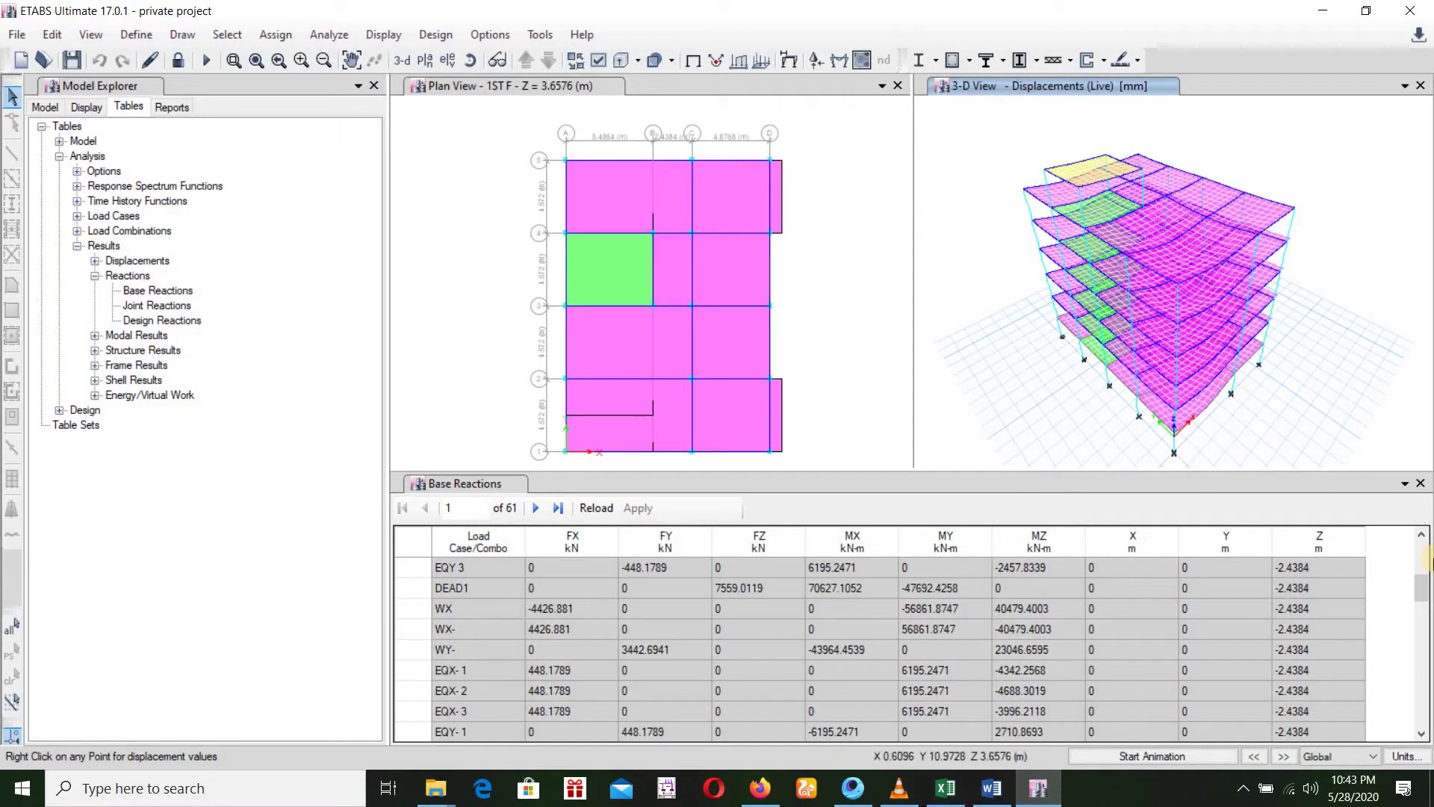
pyautogui.click(1419, 483)
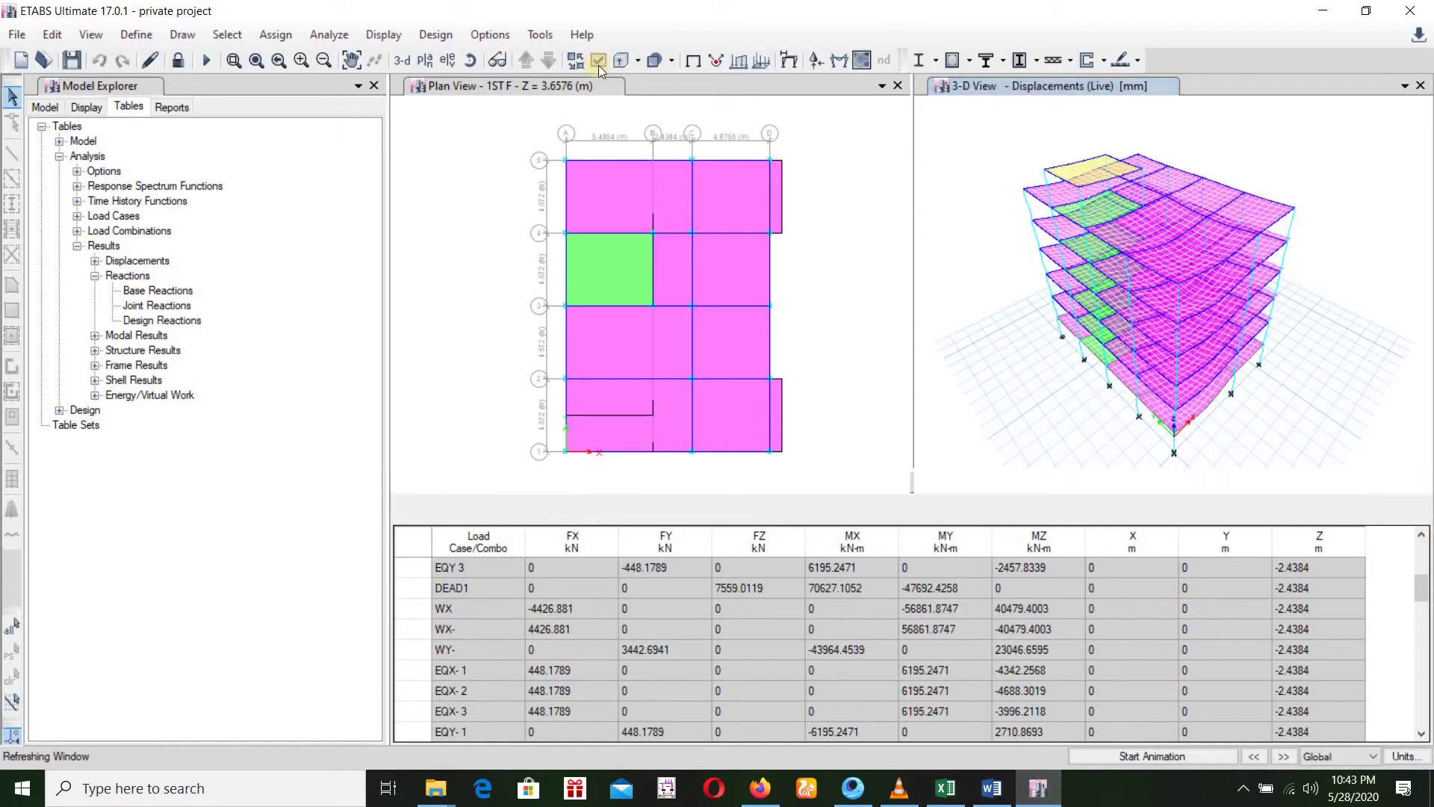
pyautogui.click(490, 34)
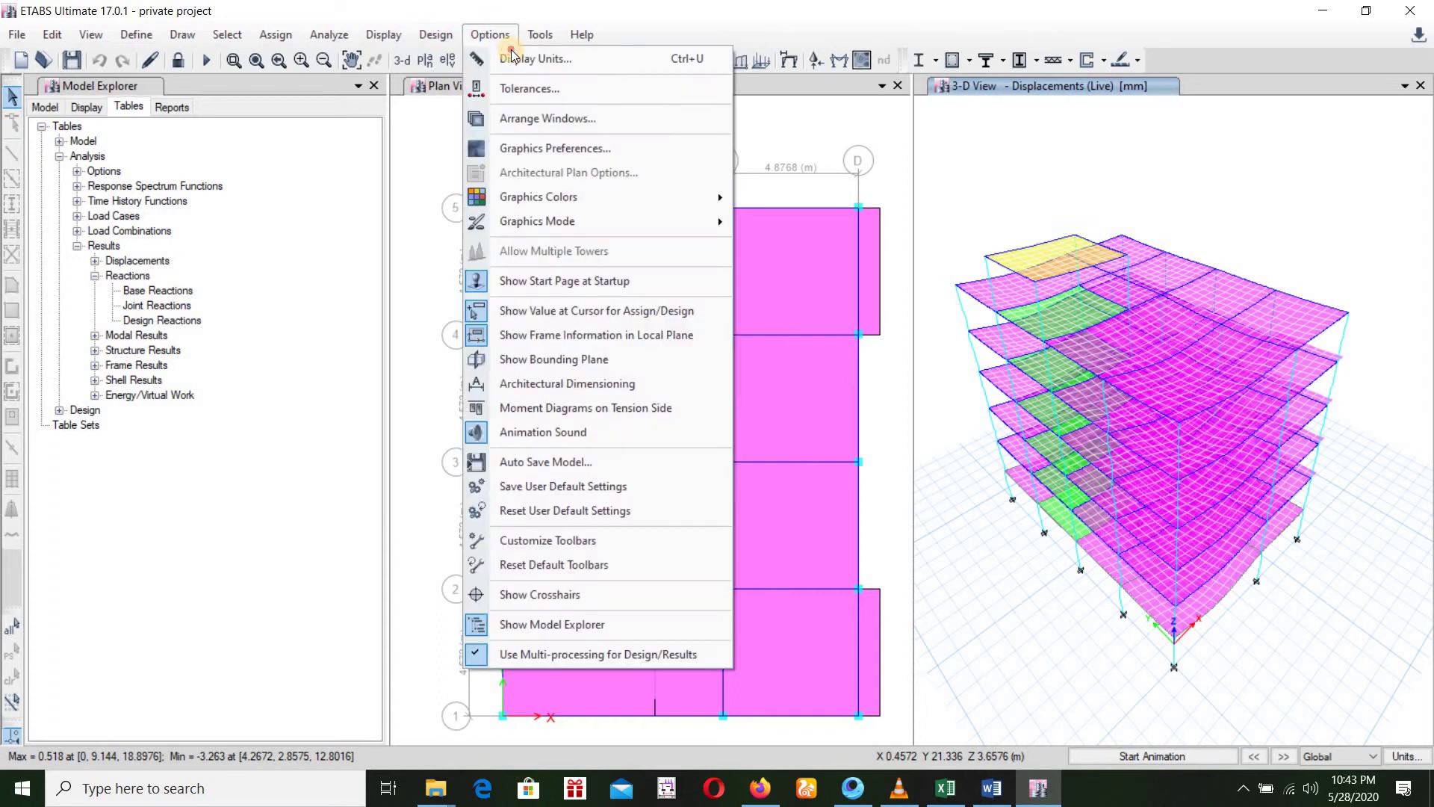
pyautogui.click(515, 55)
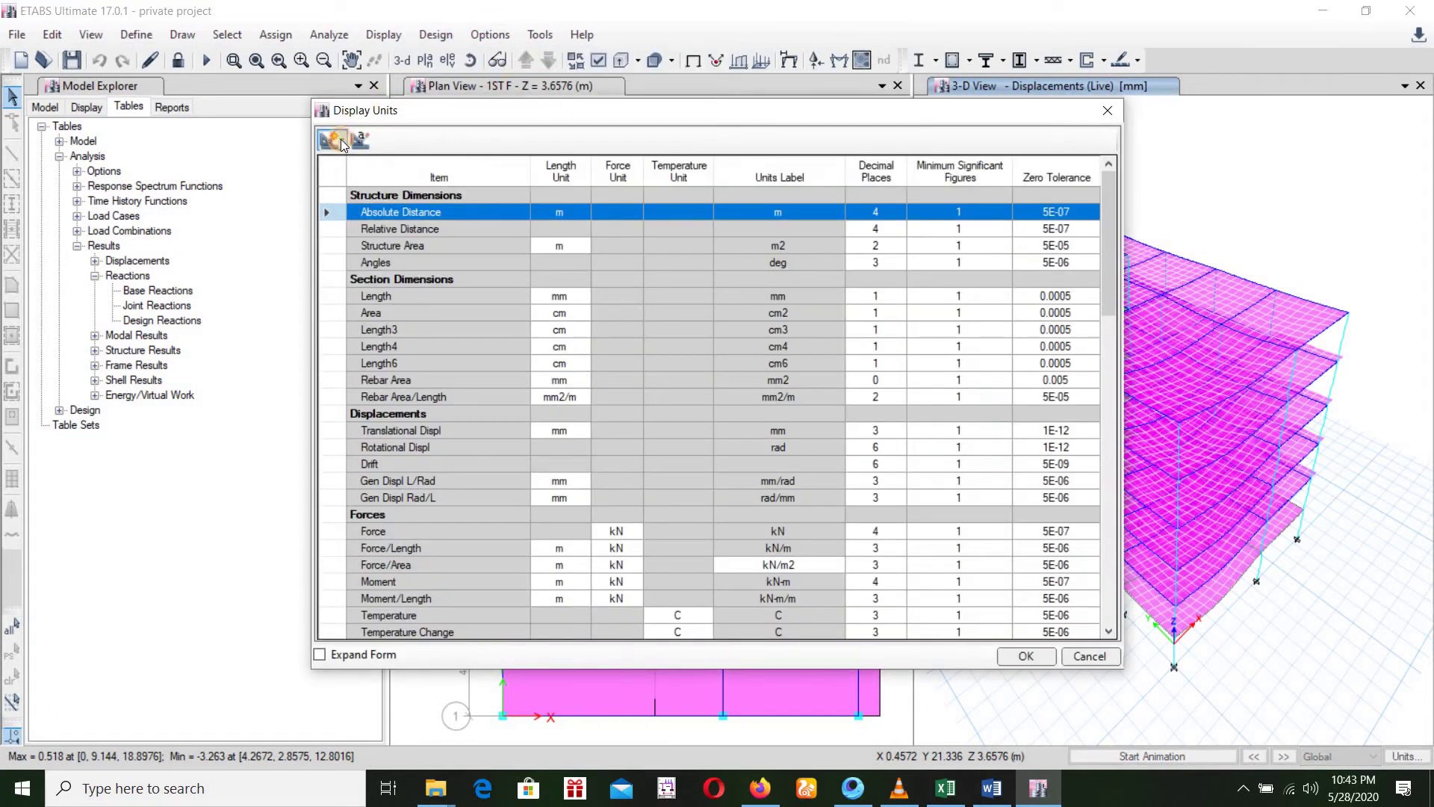
pyautogui.click(333, 140)
pyautogui.click(346, 179)
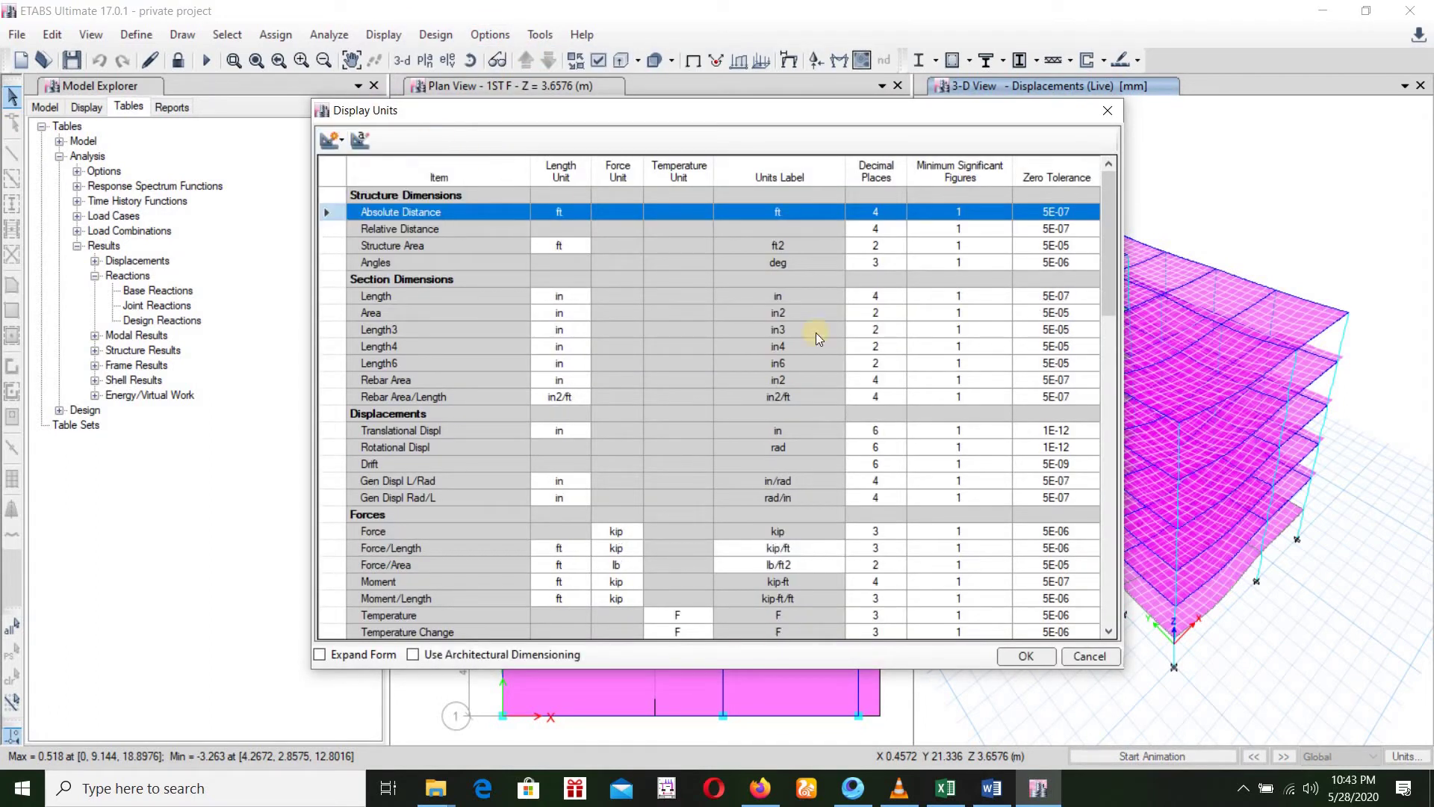
pyautogui.click(1001, 660)
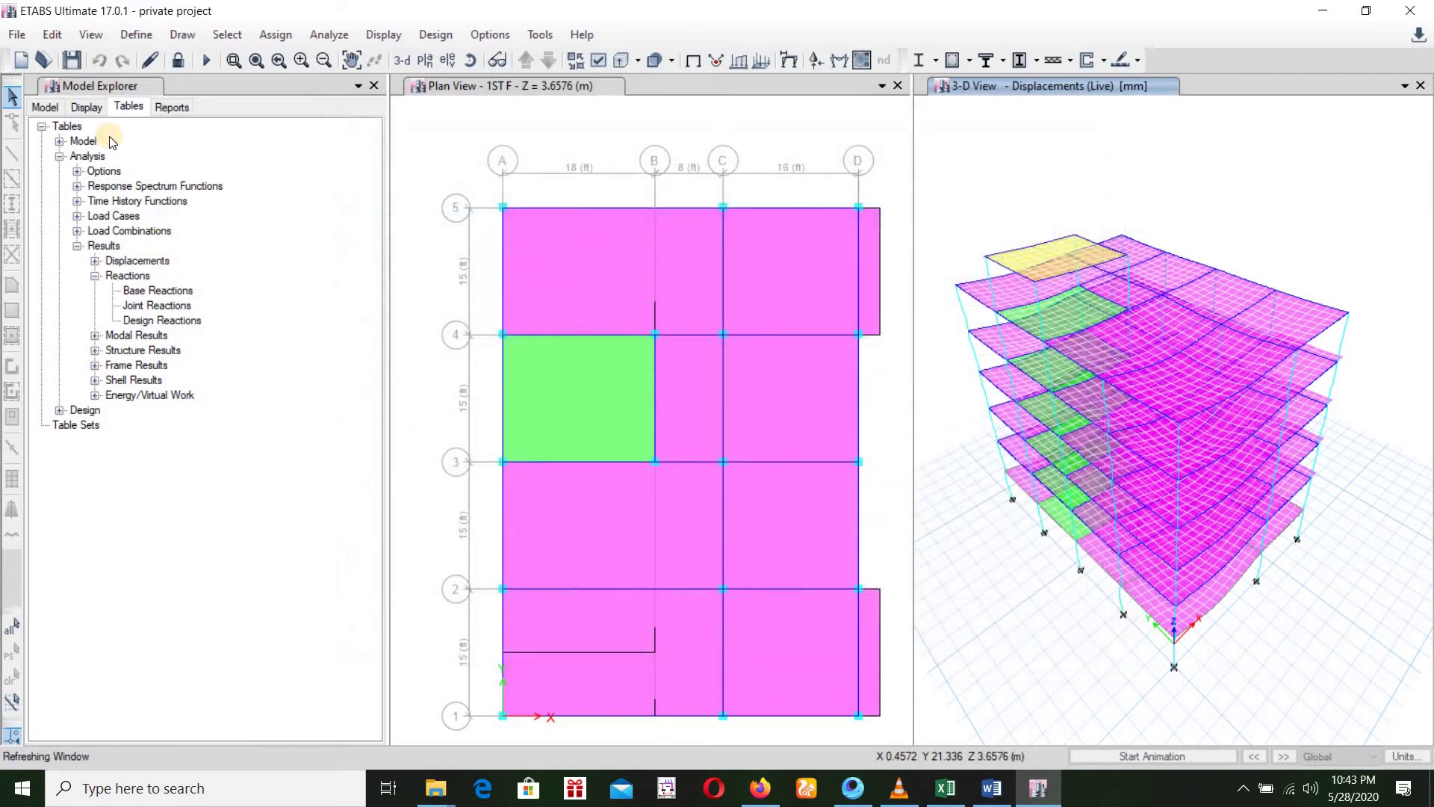
pyautogui.doubleClick(147, 291)
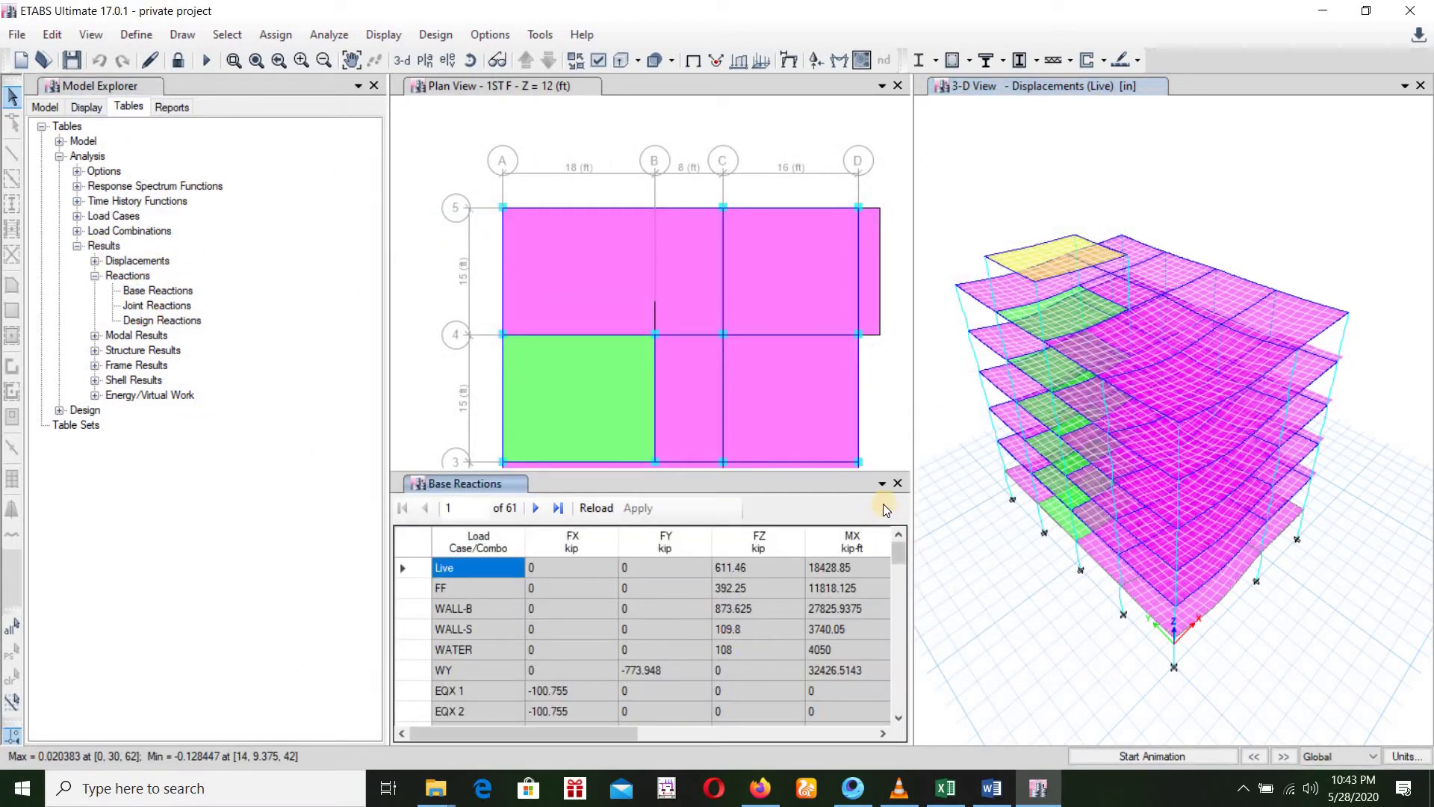
pyautogui.click(1418, 87)
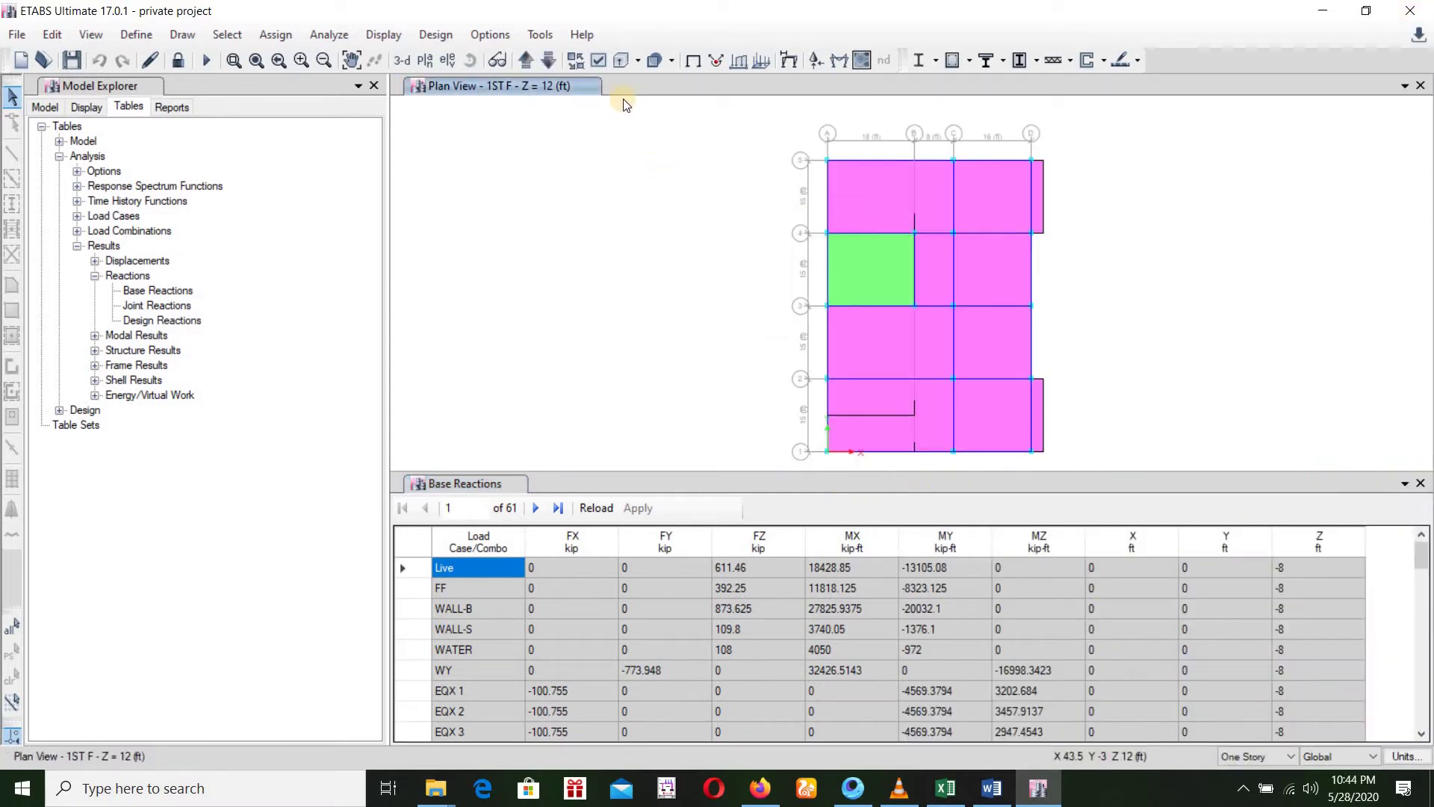
# Show the model in 3-D, pick DEAD1's 1699.333 kip FZ, then return to Excel.
pyautogui.click(402, 61)
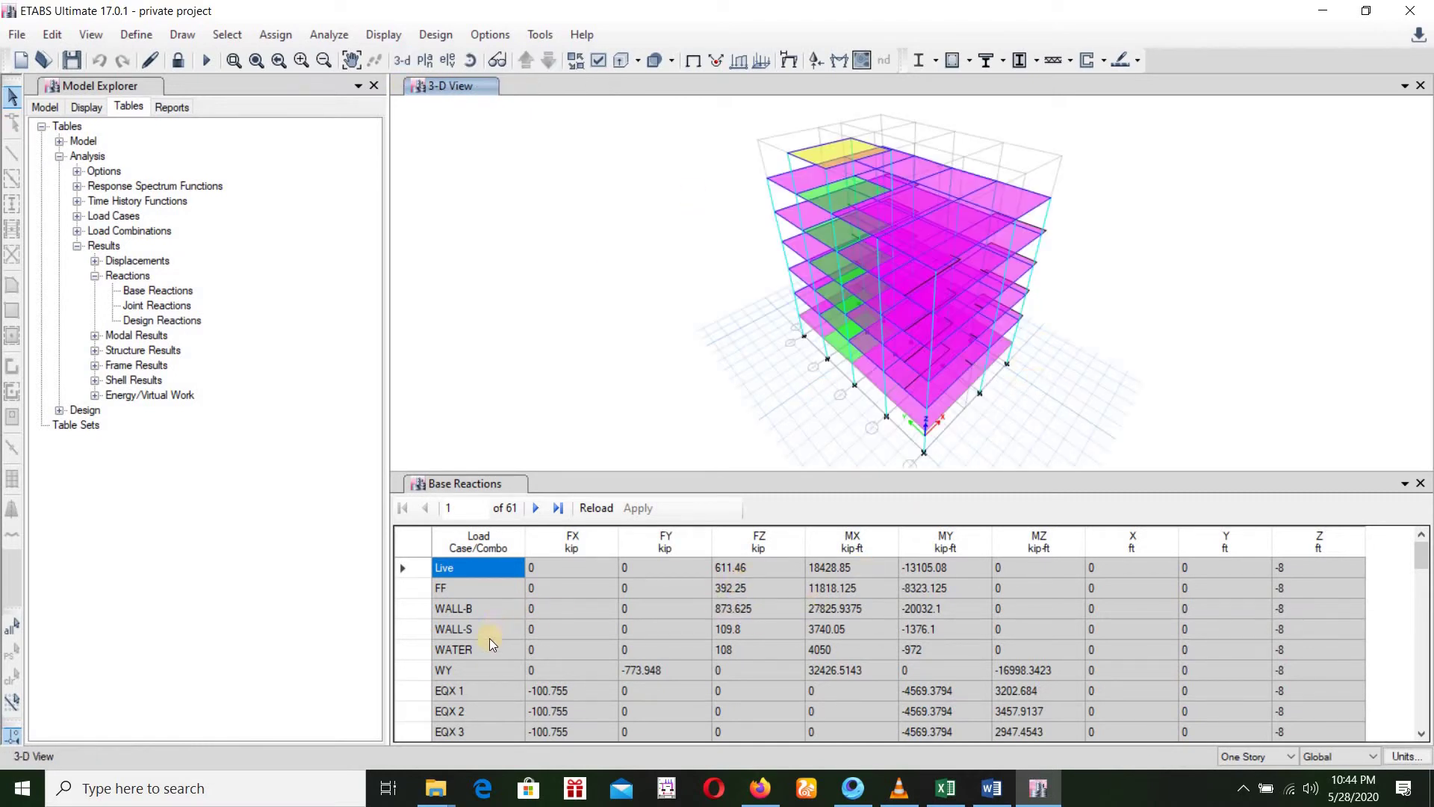
pyautogui.scroll(-2, 490, 640)
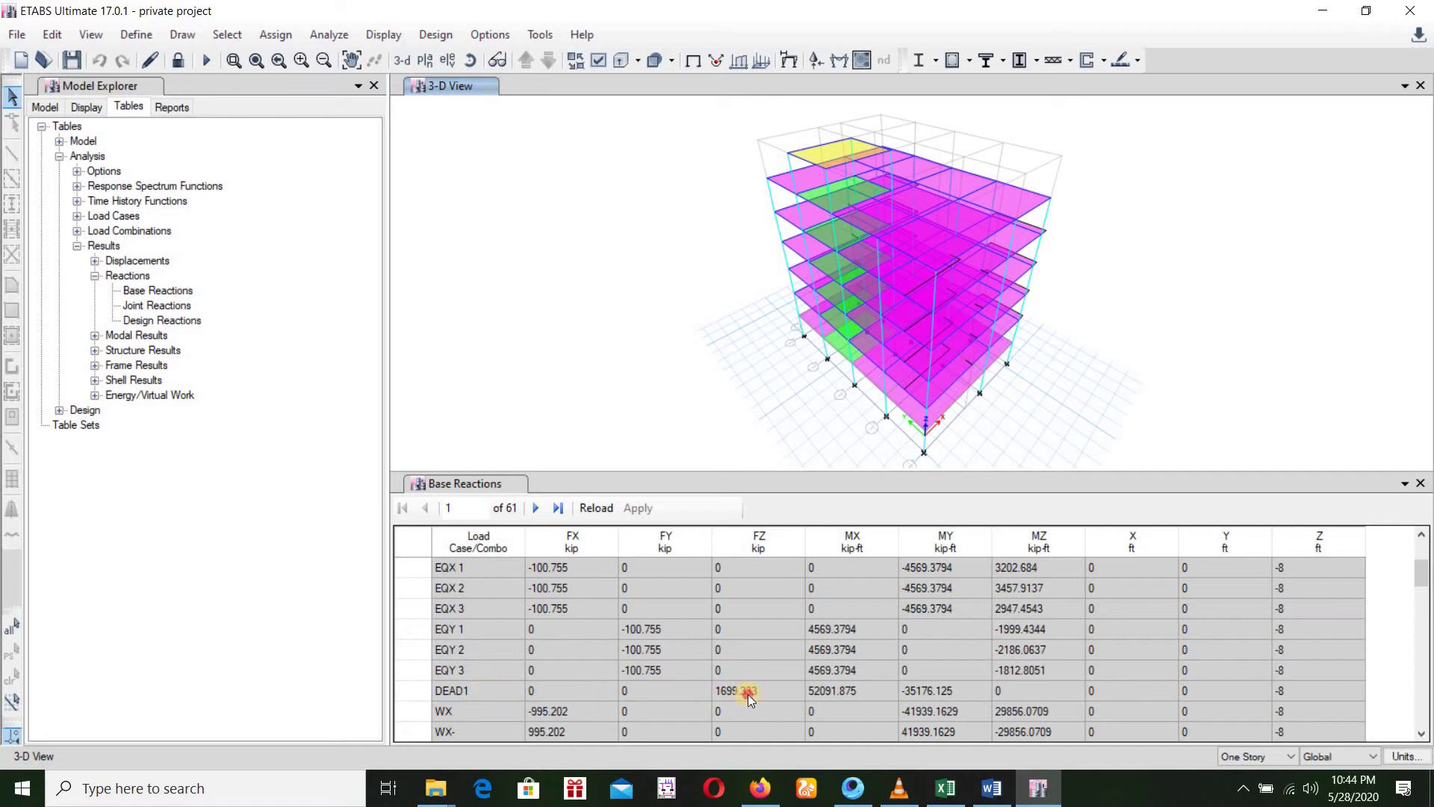
pyautogui.click(718, 693)
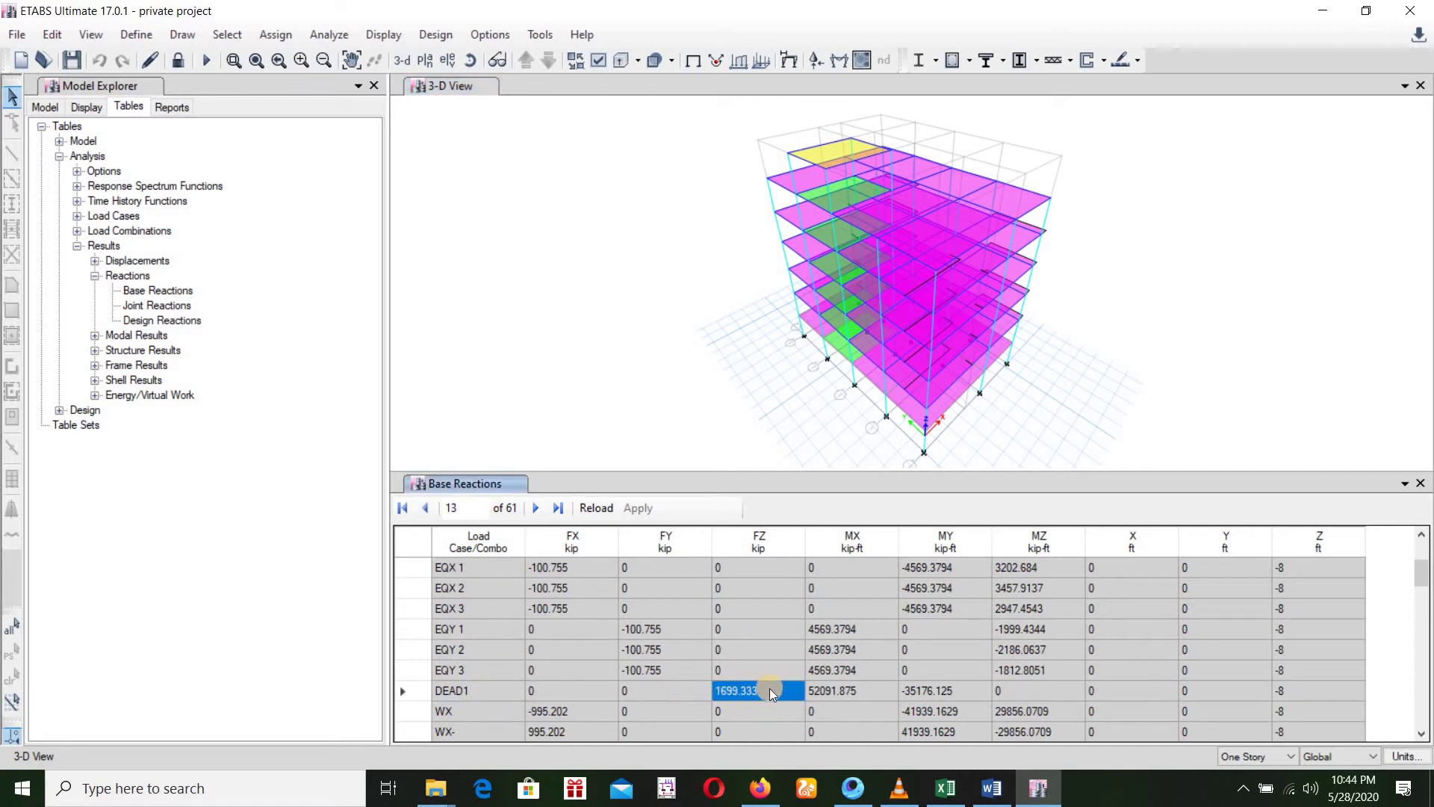
pyautogui.click(945, 788)
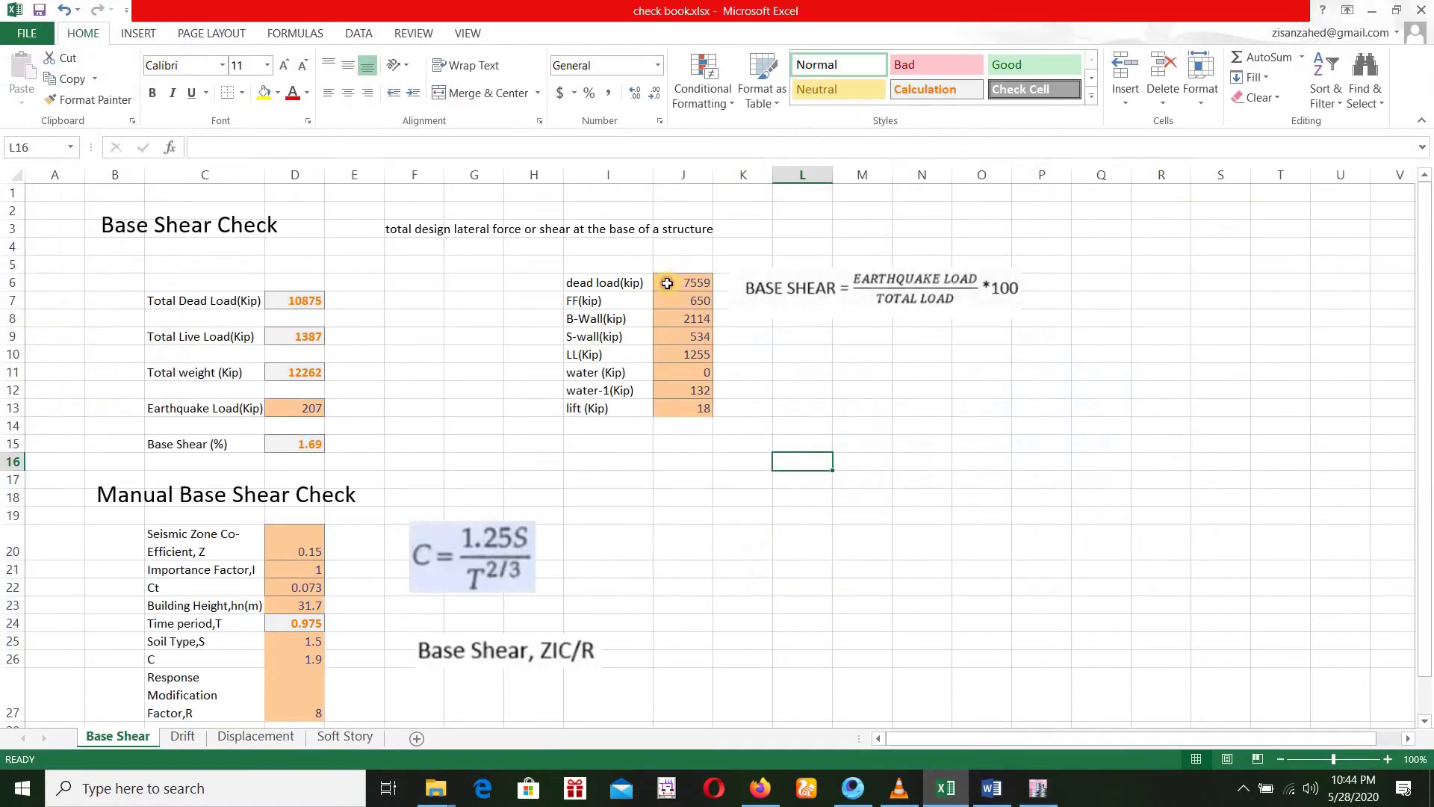
# Enter the dead load of 1699.33 kip in J6, checking FF's reaction in ETABS.
pyautogui.click(667, 282)
pyautogui.write('1699.33')
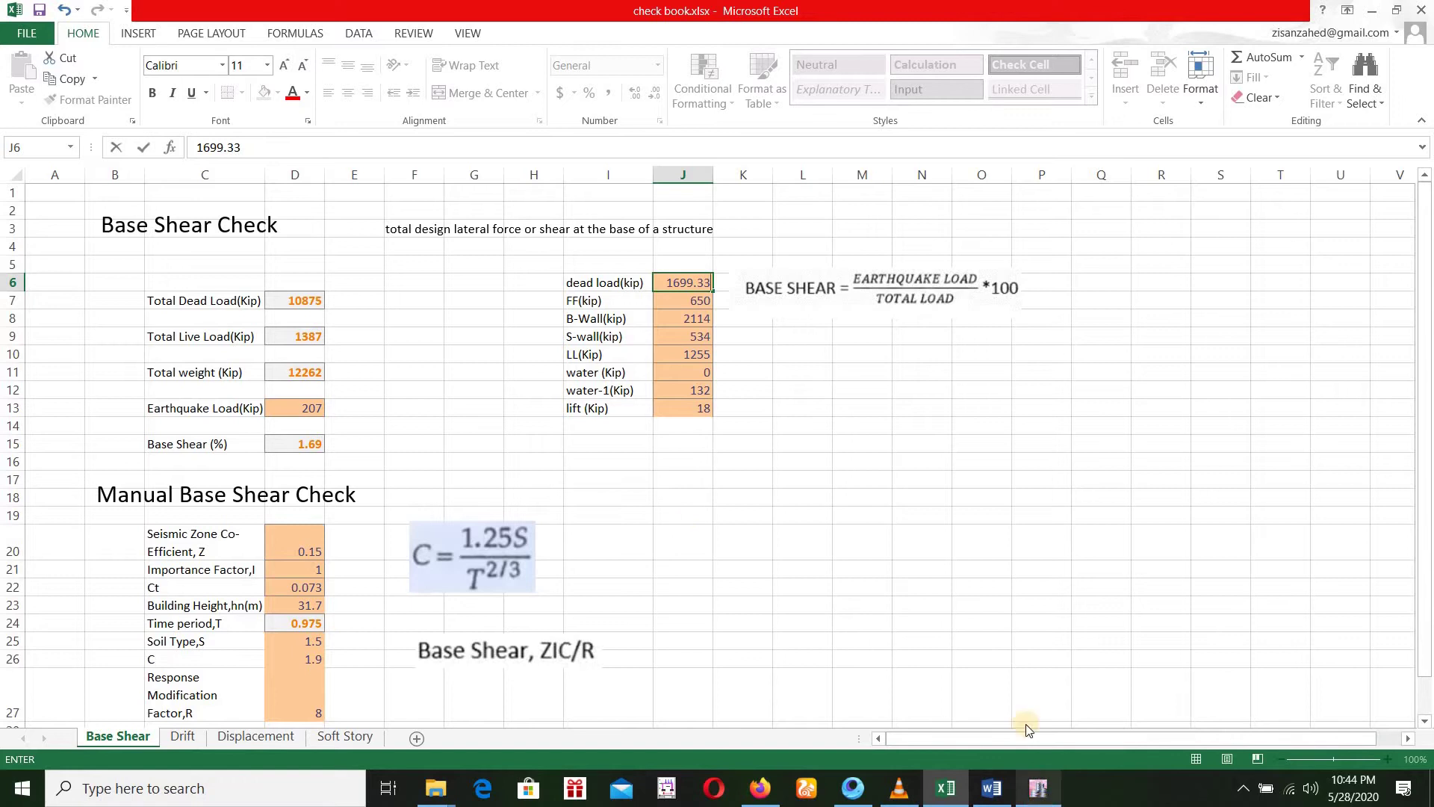
pyautogui.click(1038, 788)
pyautogui.hotkey('alt', 'Tab')
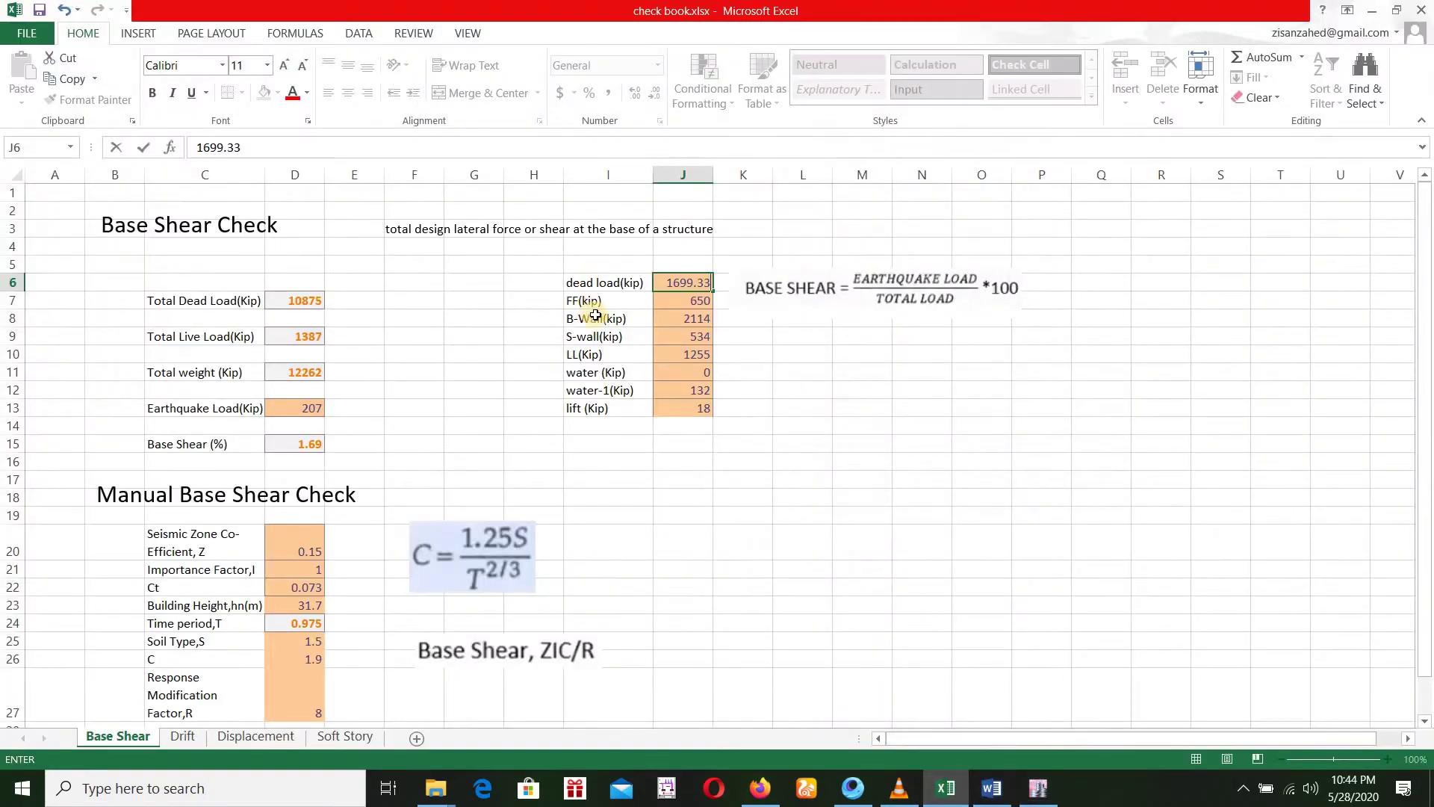
pyautogui.click(1038, 789)
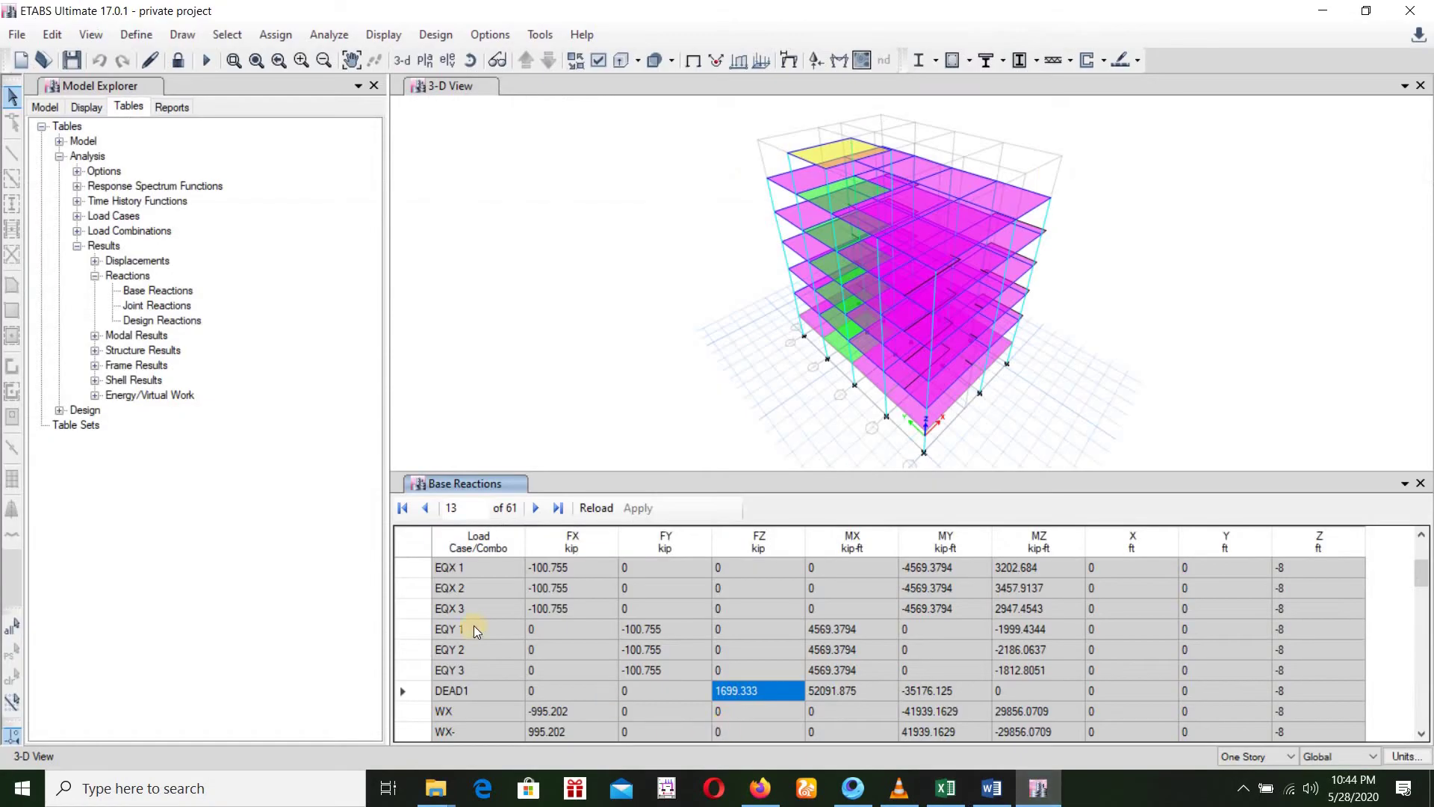
pyautogui.scroll(-2, 486, 638)
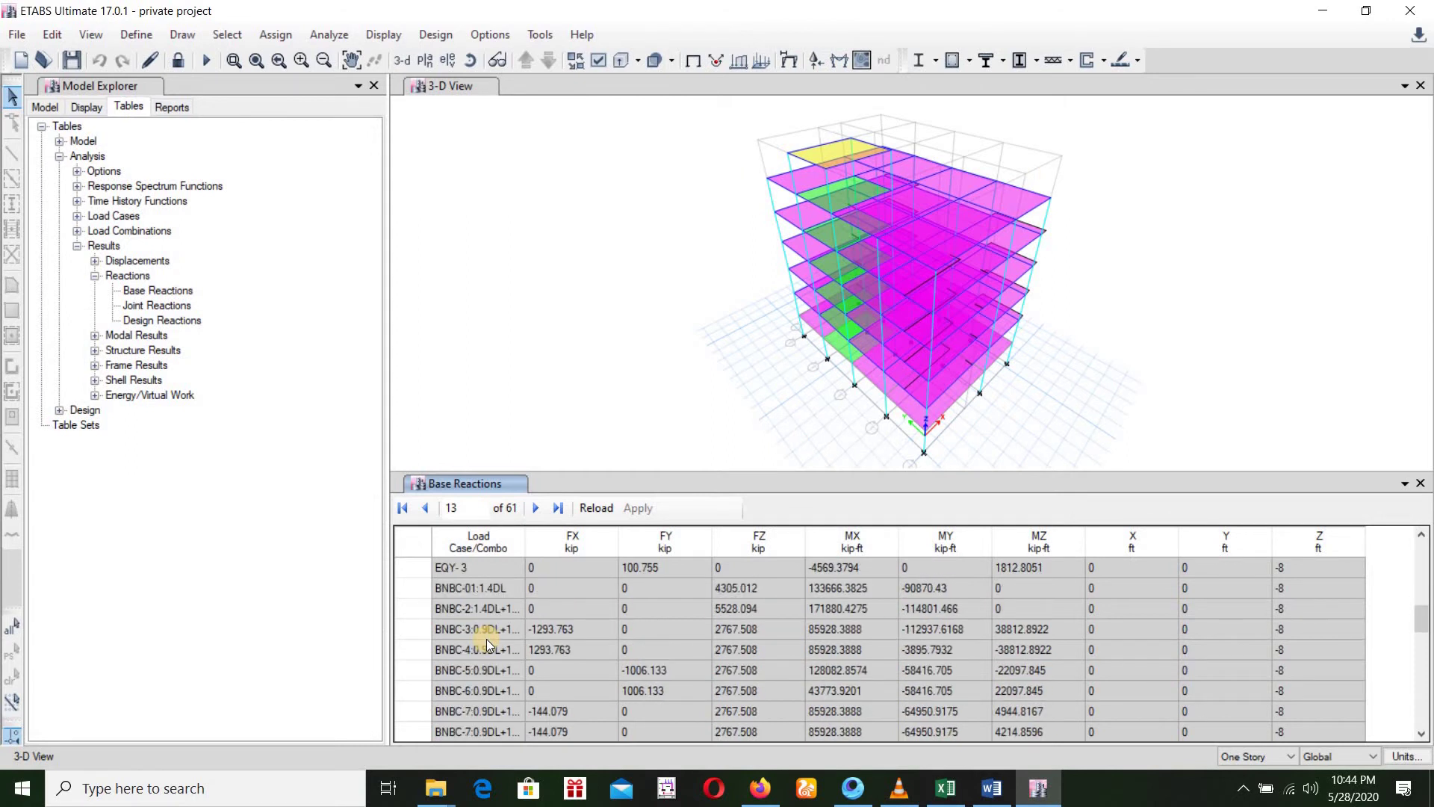
pyautogui.scroll(6, 487, 639)
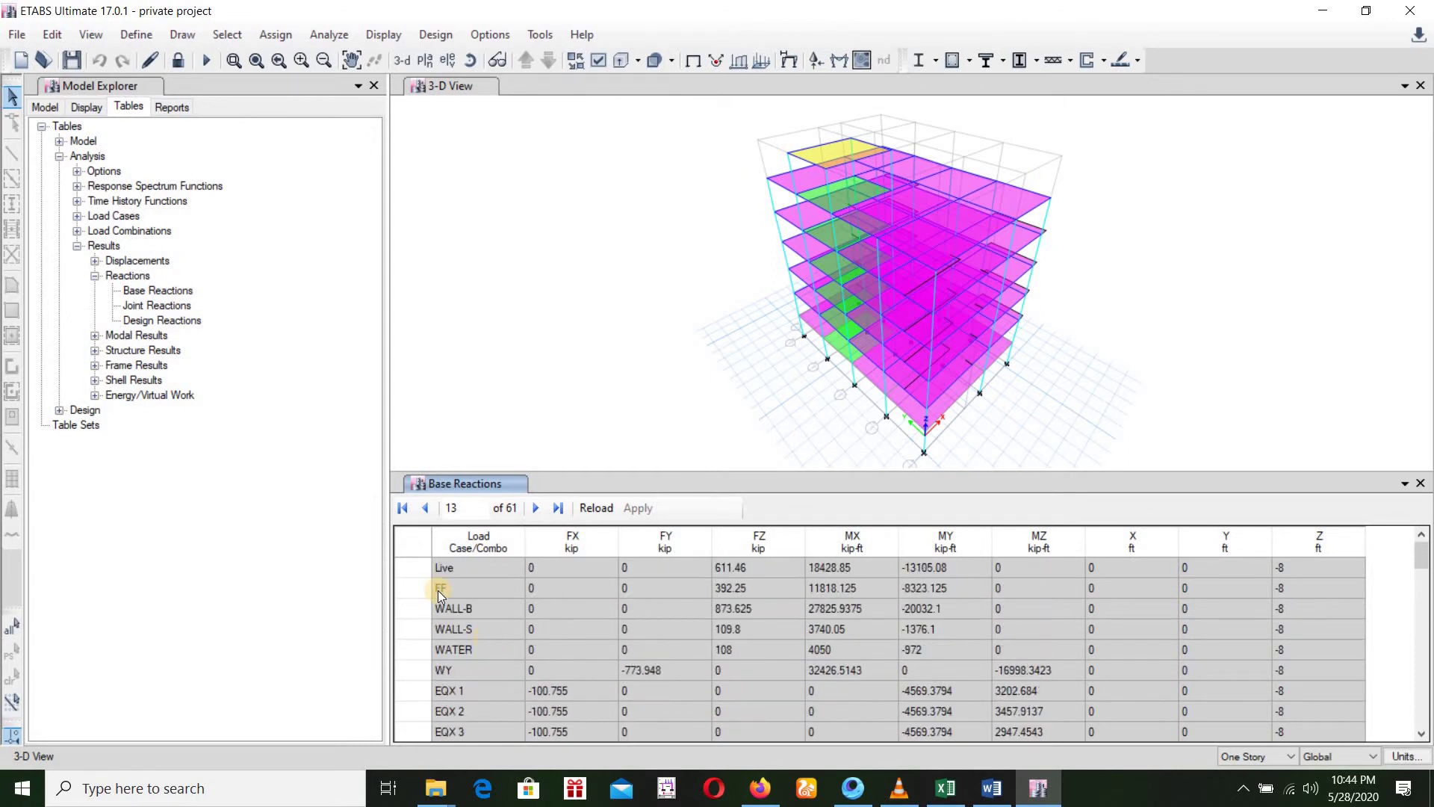
pyautogui.click(728, 594)
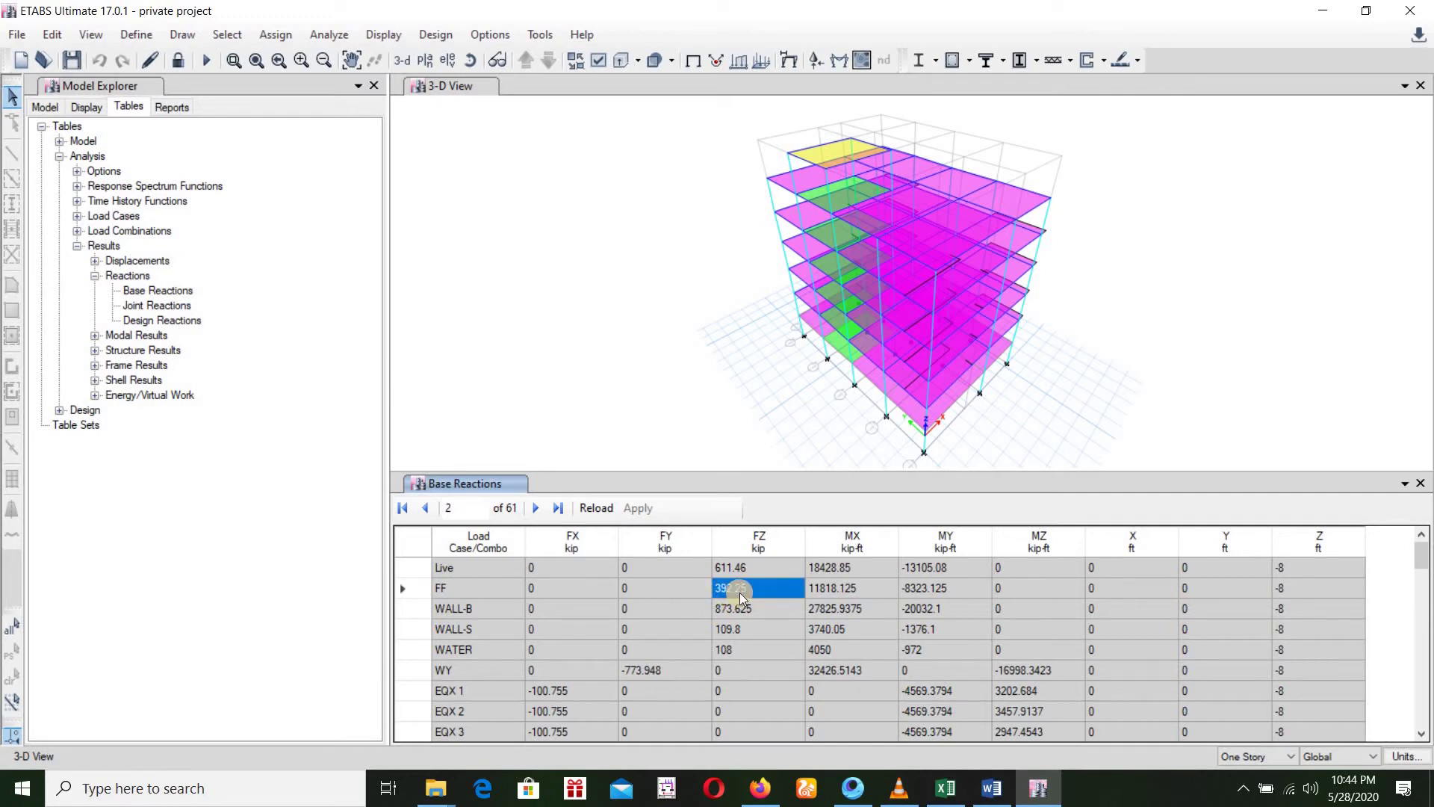
pyautogui.click(945, 788)
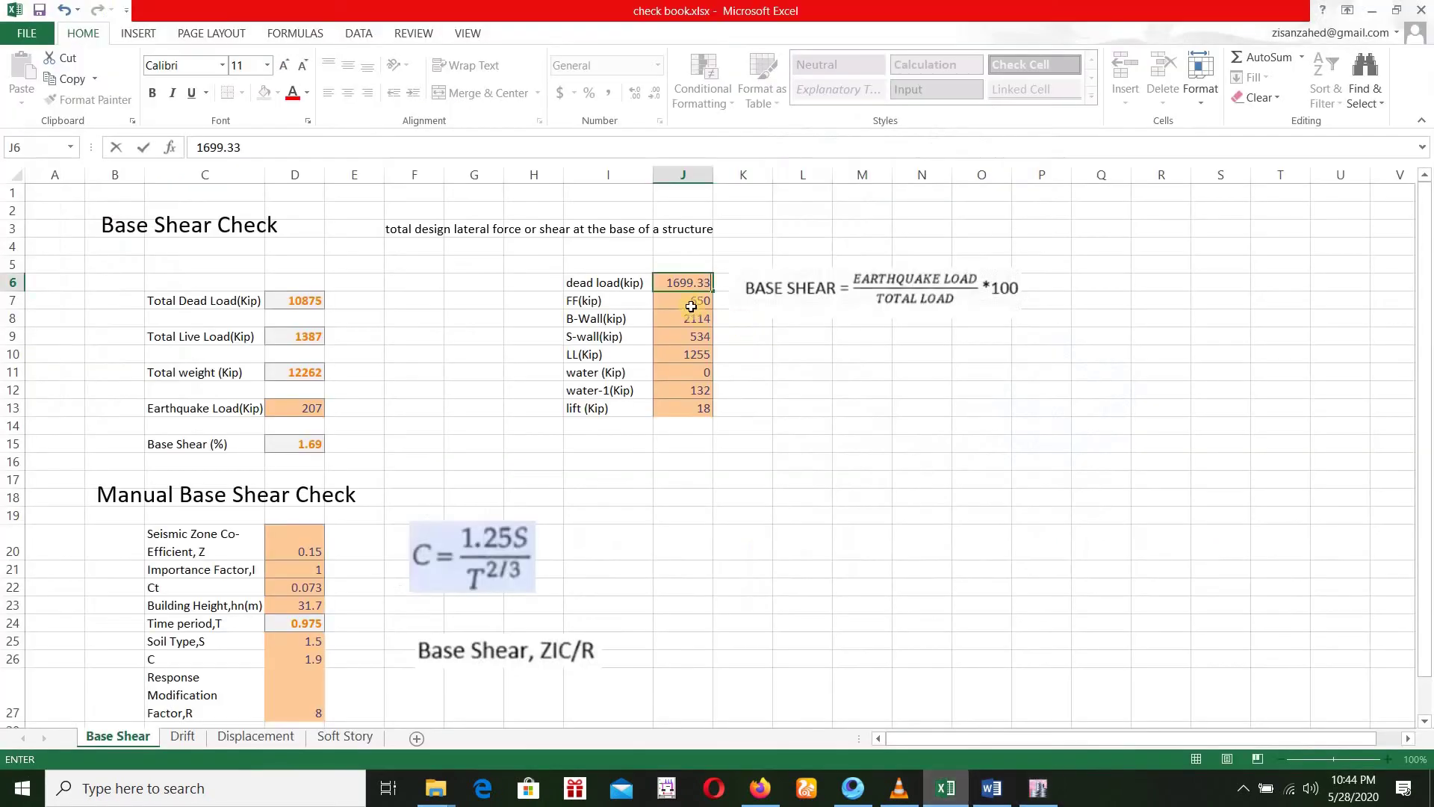
pyautogui.press('Return')
# Enter the FF load of 392.25 kip in J7, bringing base shear to 3.37%.
pyautogui.write('392.25')
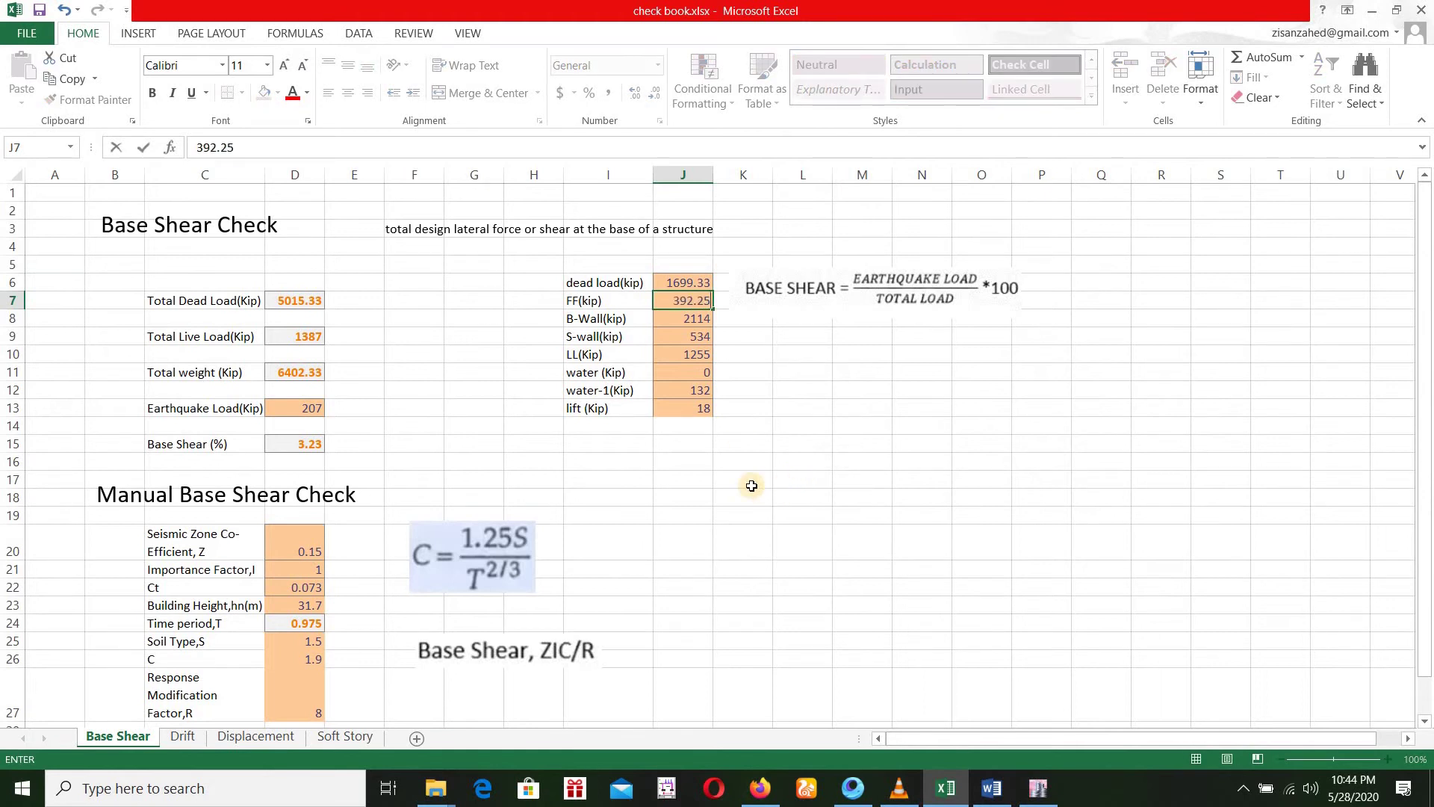
pyautogui.press('Return')
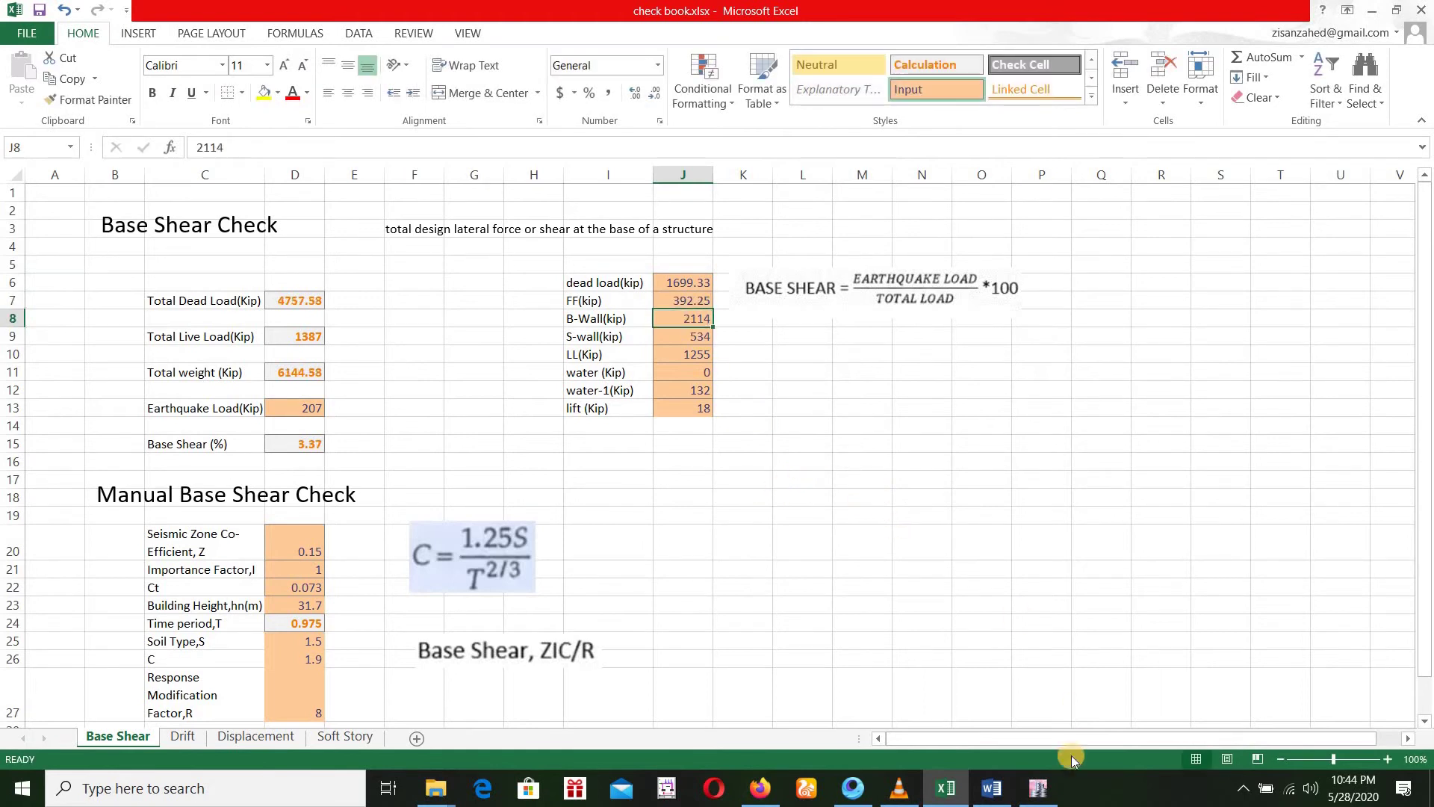
pyautogui.click(1040, 788)
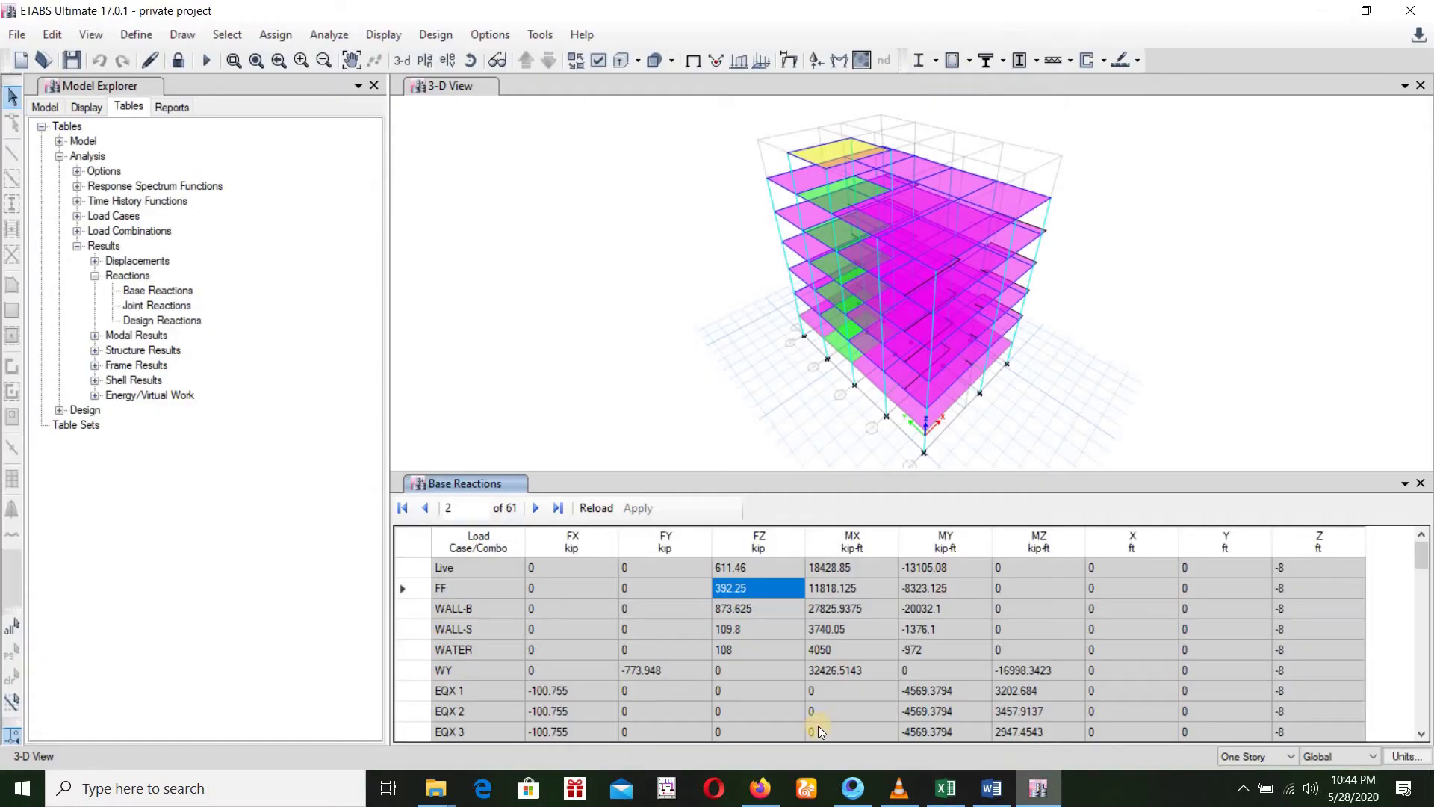
# Copy WALL-B's vertical reaction of 873.625 kip from ETABS into the B-Wall cell J8.
pyautogui.click(466, 607)
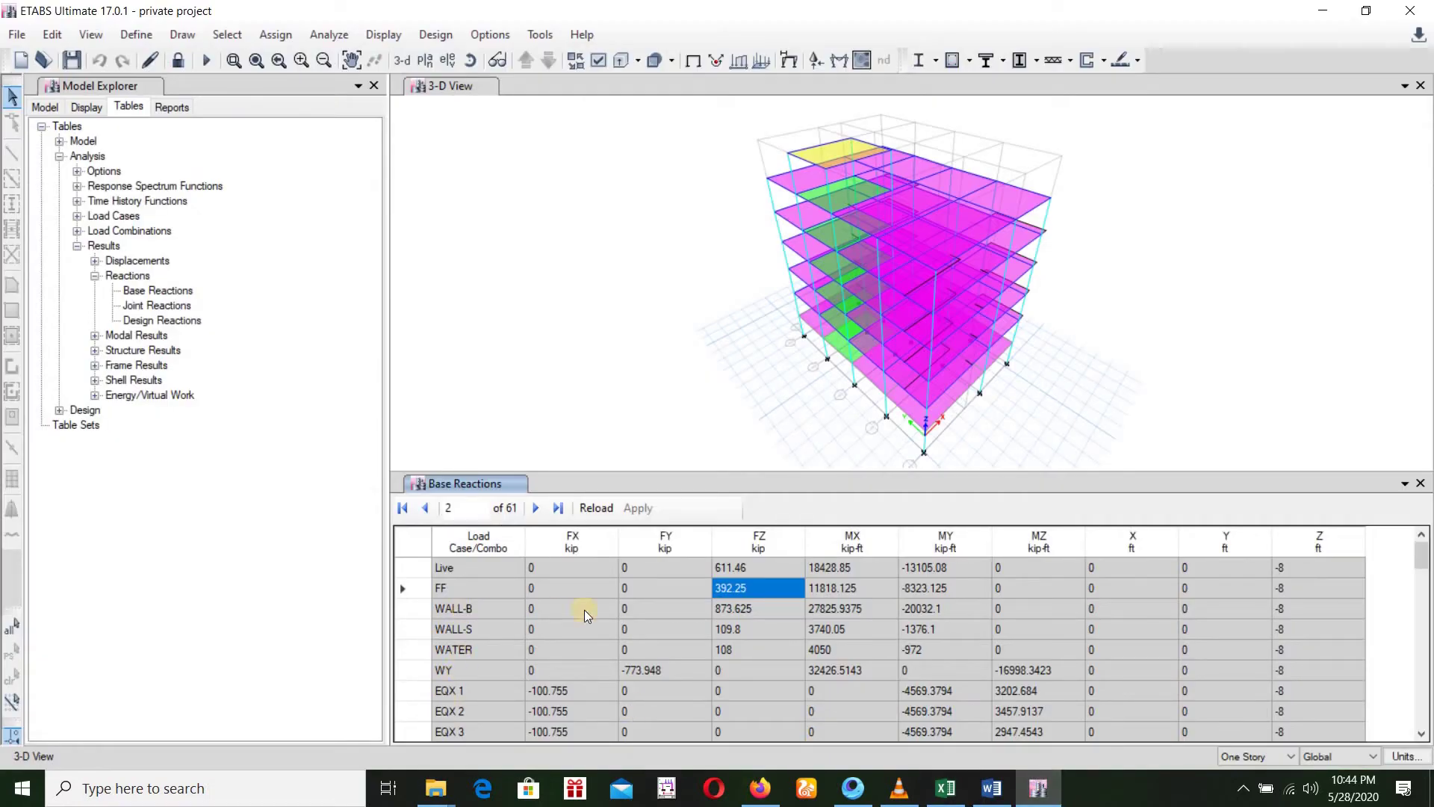
pyautogui.click(737, 614)
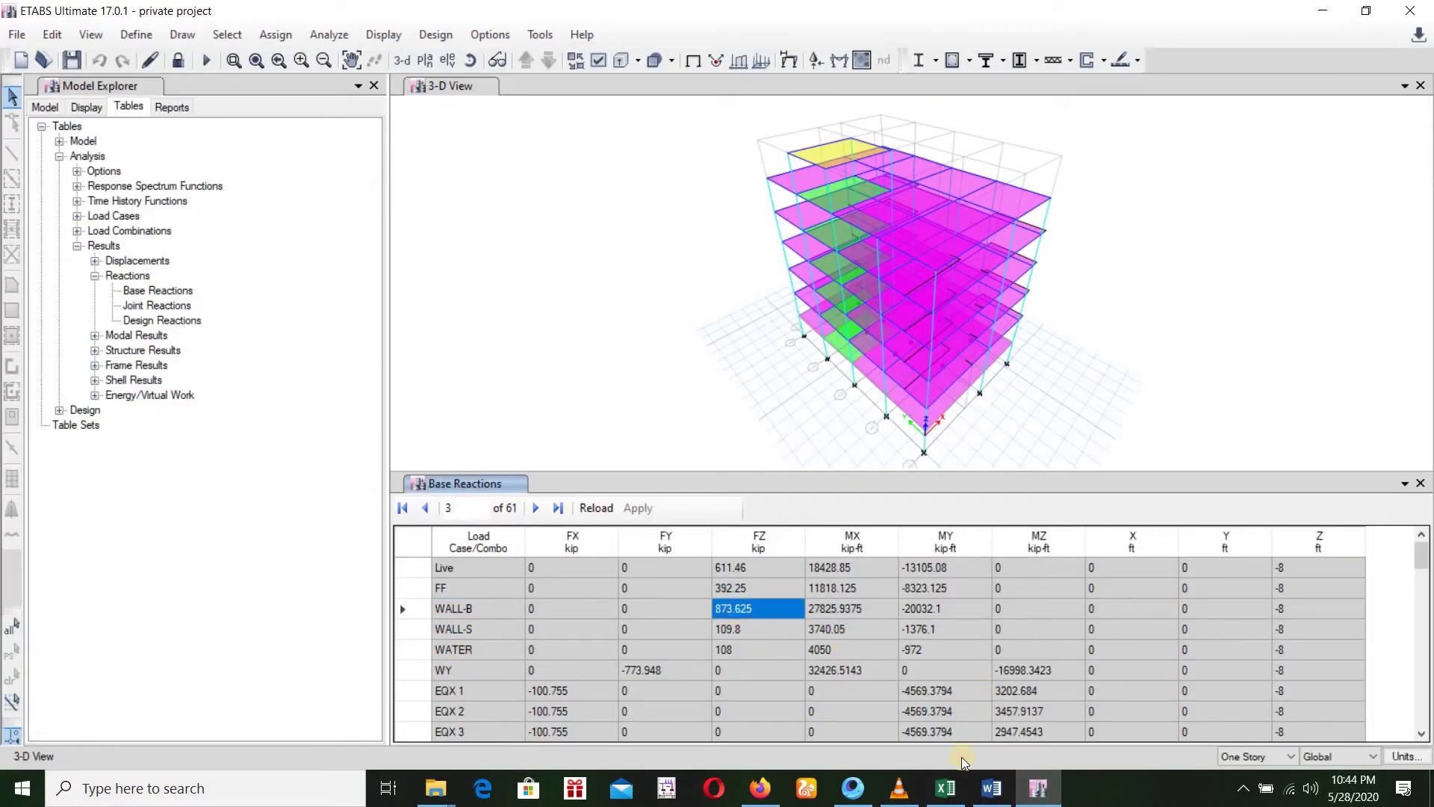
pyautogui.click(944, 788)
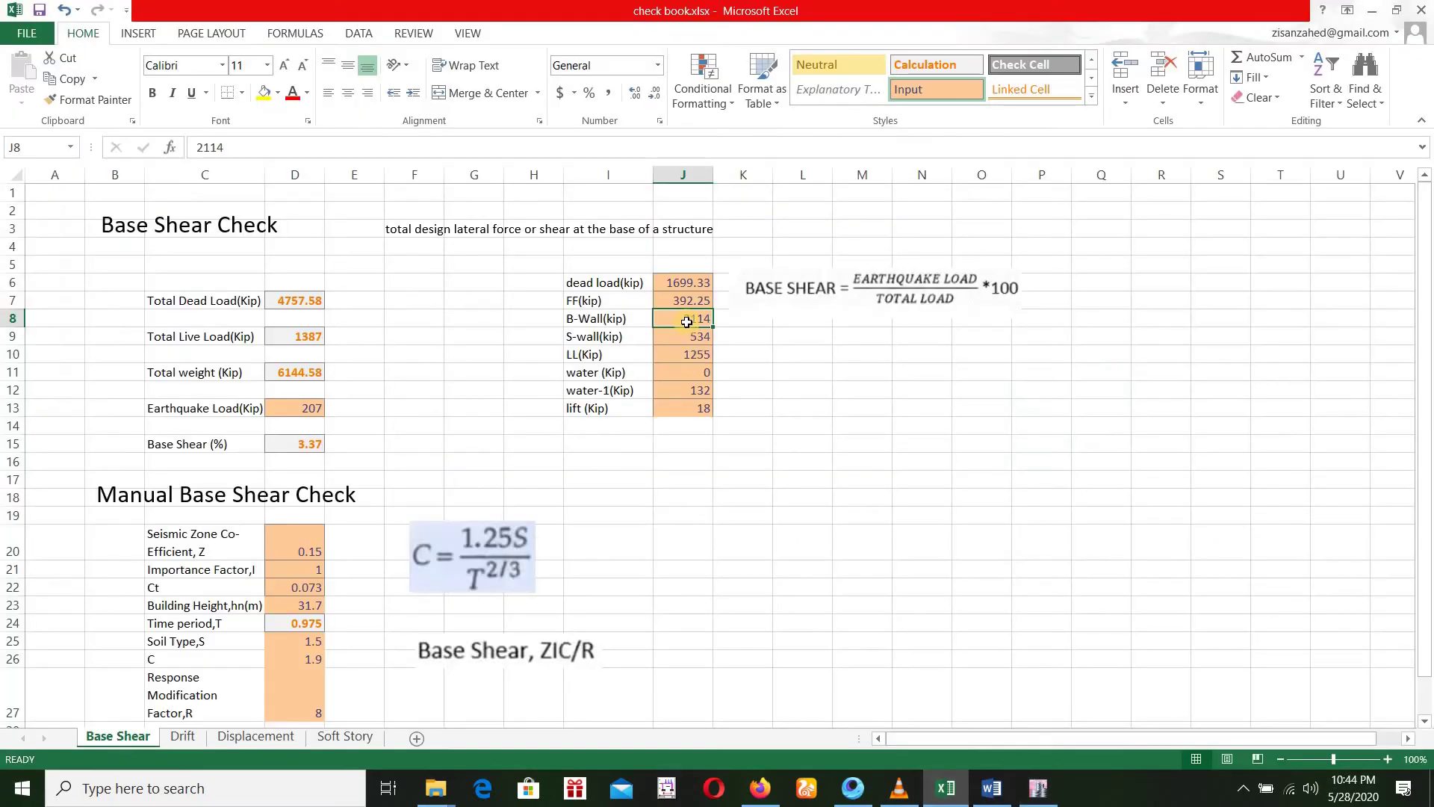
pyautogui.write('87')
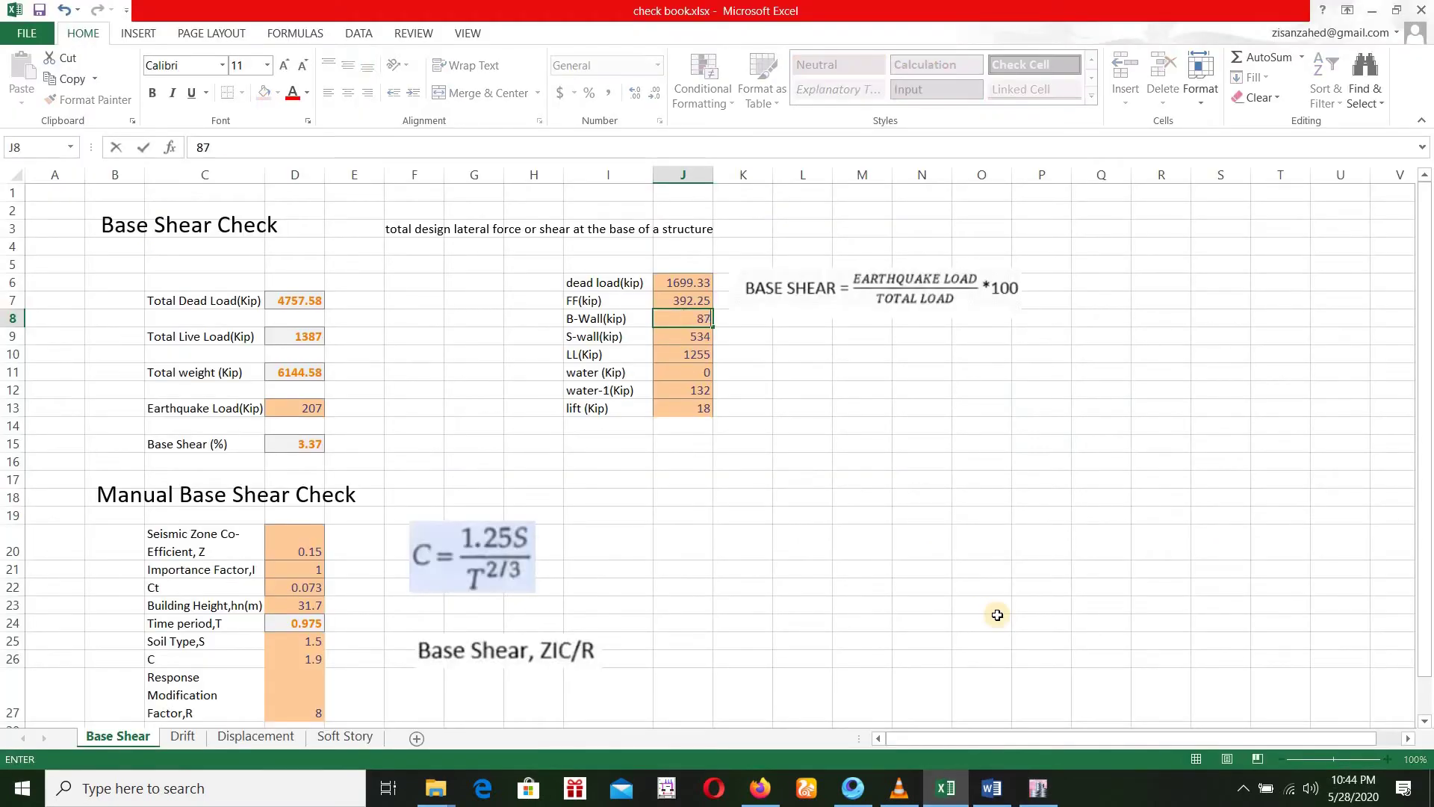
pyautogui.write('3.625')
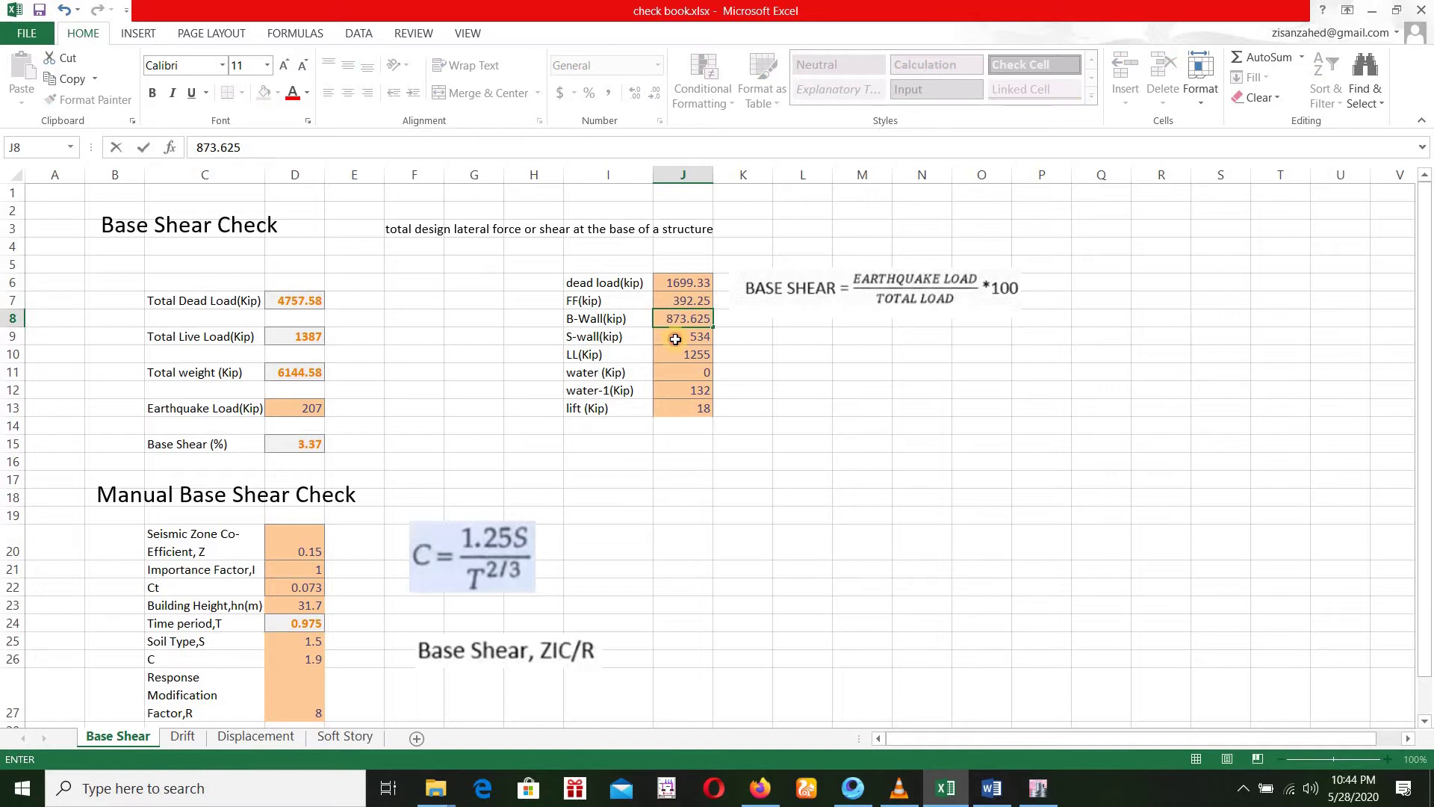
pyautogui.press('Return')
# Copy WALL-S's vertical reaction of 109.8 kip into the S-wall cell J9.
pyautogui.hotkey('alt', 'Tab')
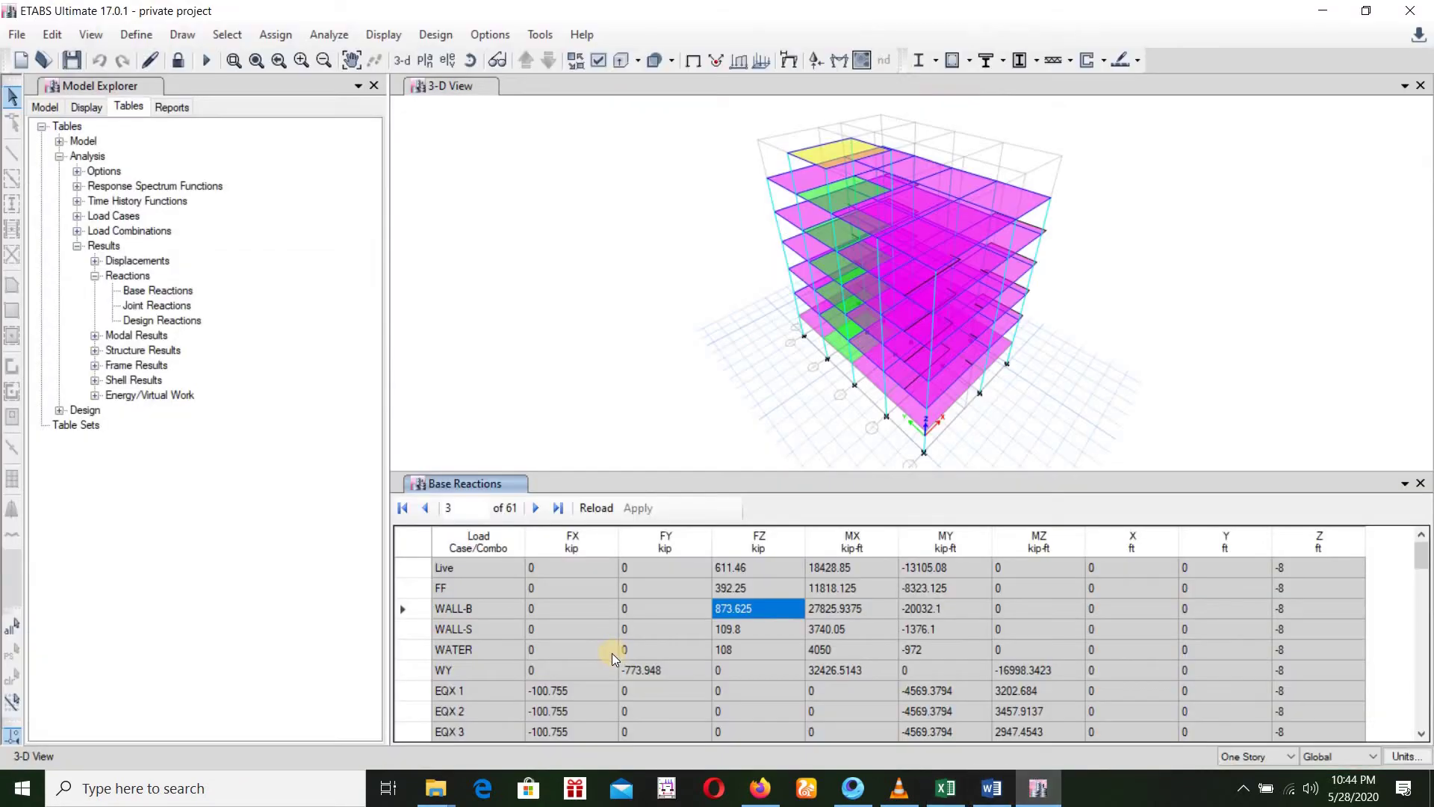
pyautogui.click(758, 633)
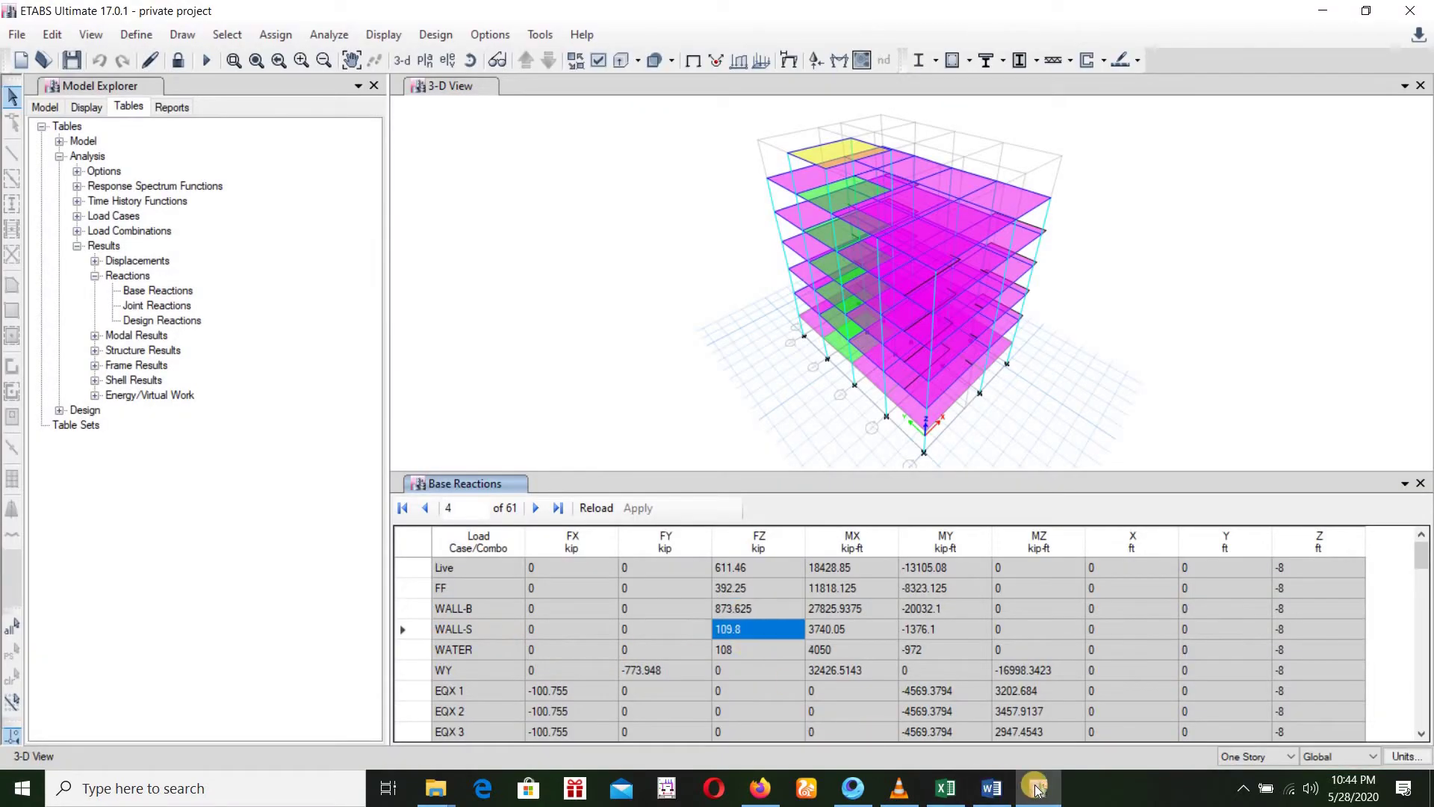
pyautogui.hotkey('alt', 'Tab')
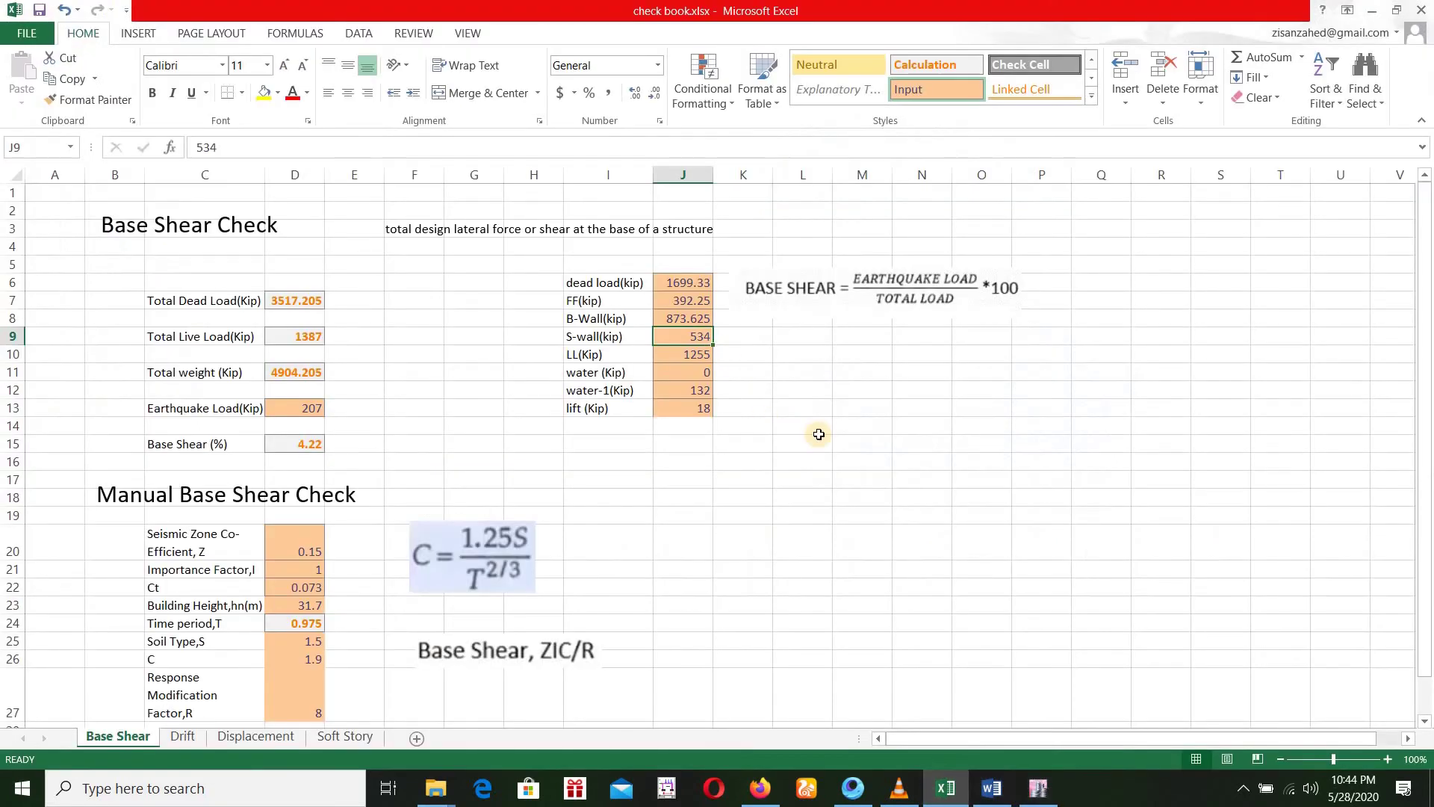
pyautogui.write('109.8')
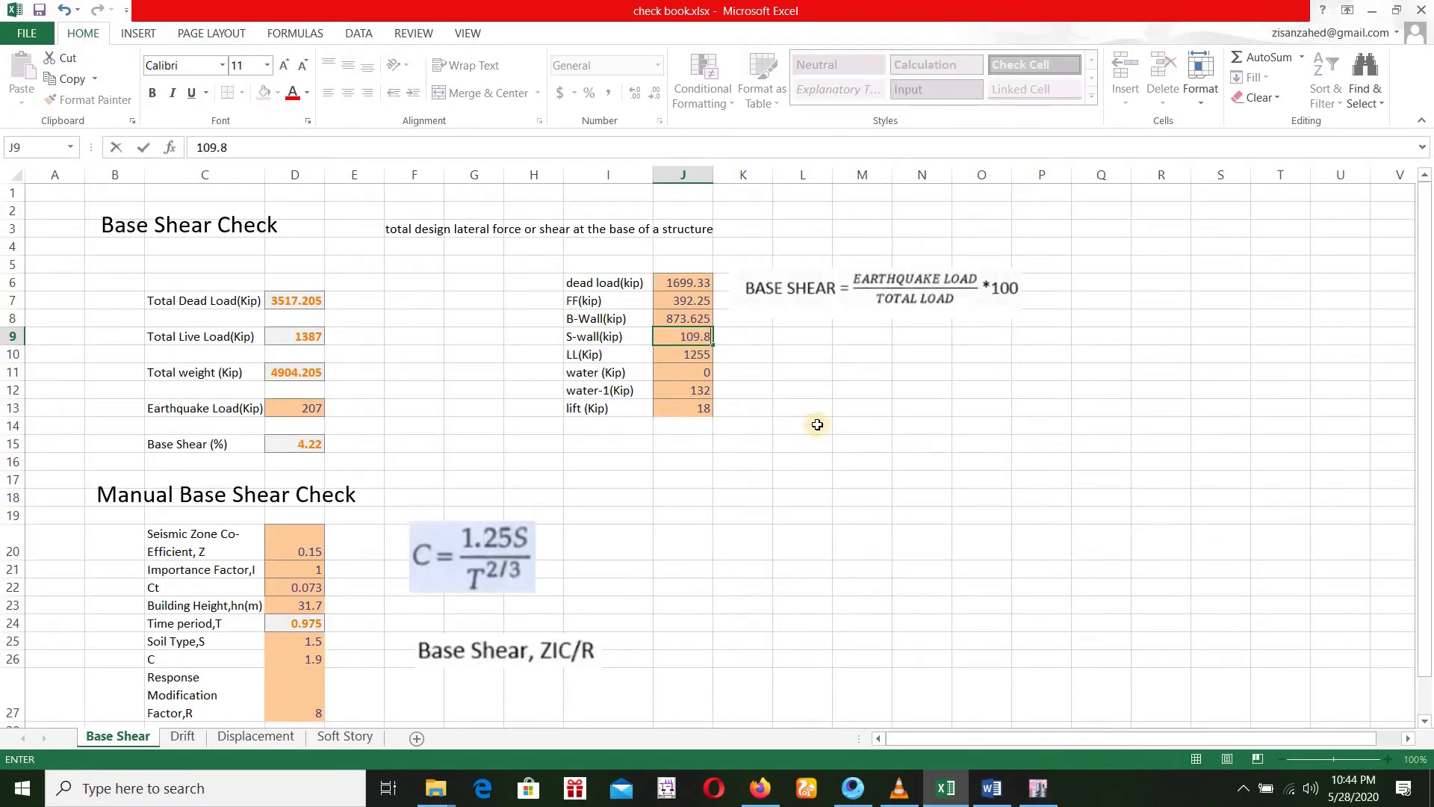
pyautogui.press('Return')
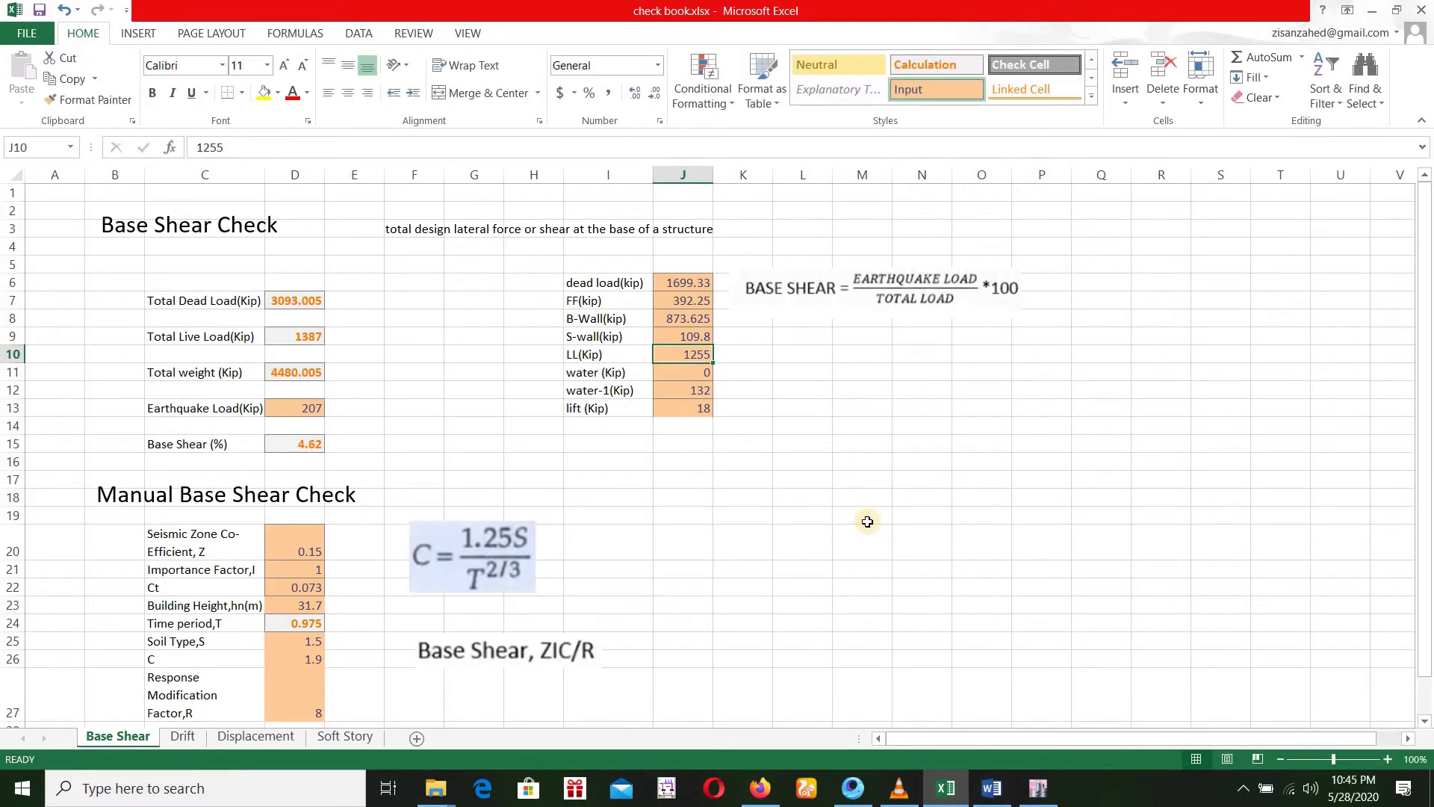
# Look up the Live load case's vertical reaction of 611.46 kip in ETABS.
pyautogui.click(1038, 788)
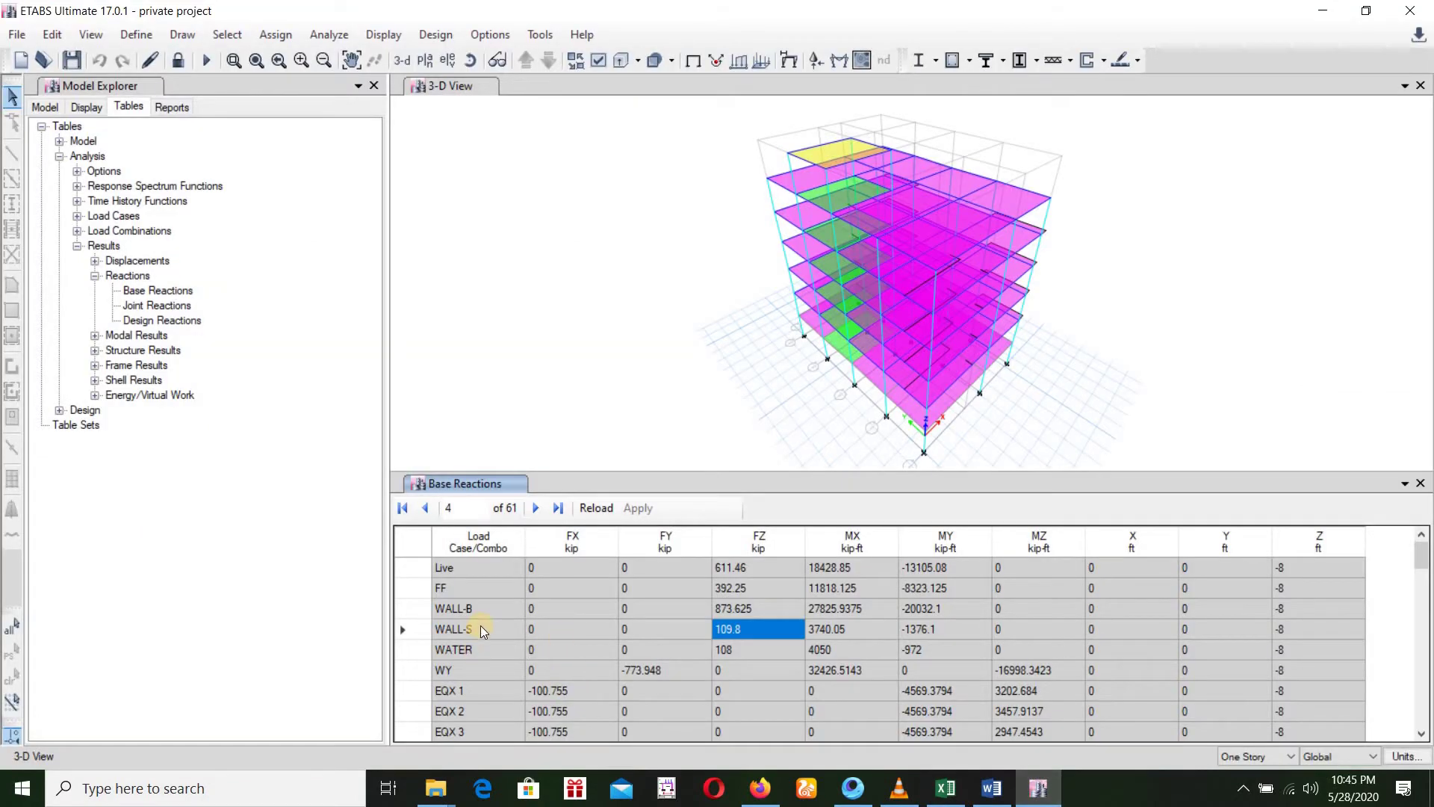
pyautogui.click(480, 566)
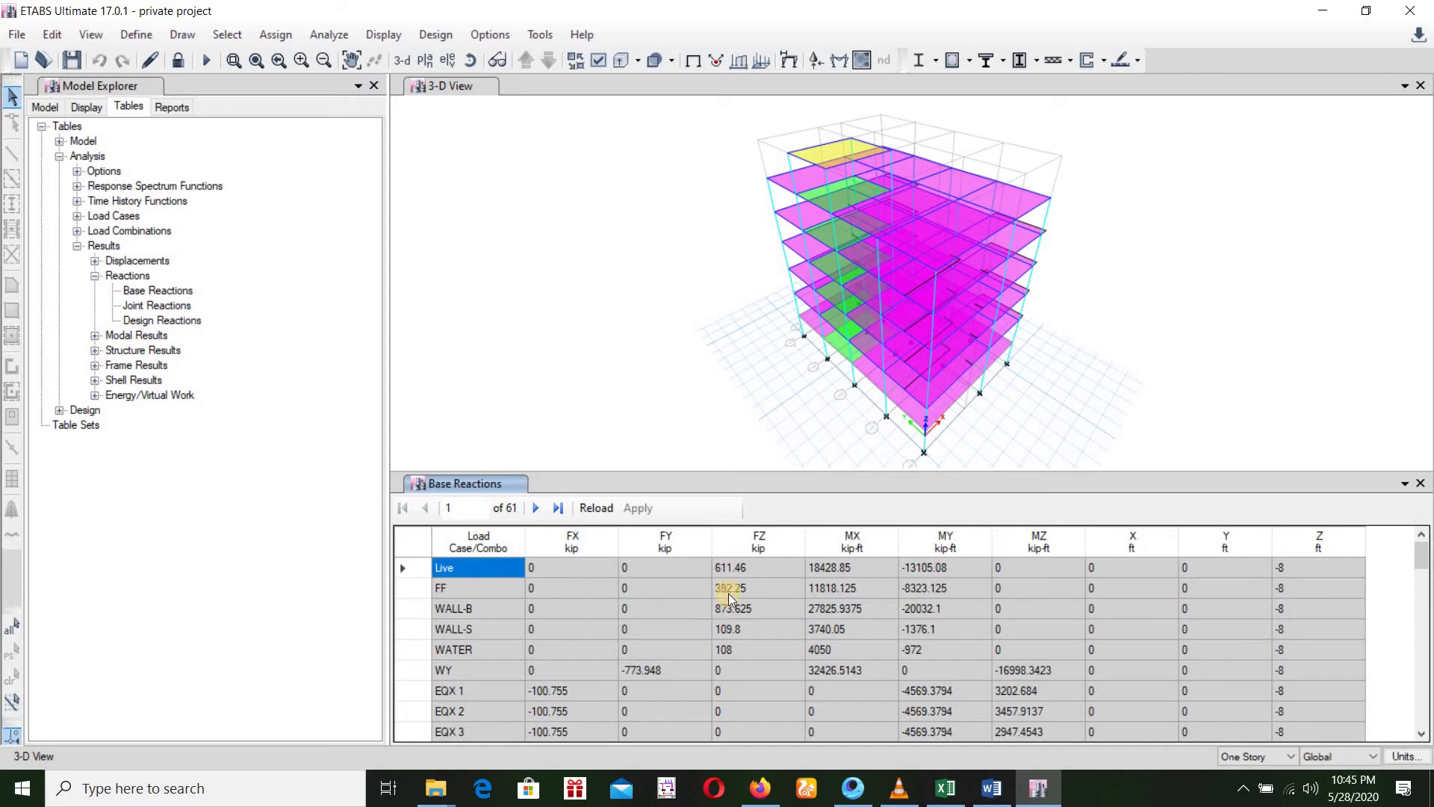
pyautogui.click(724, 574)
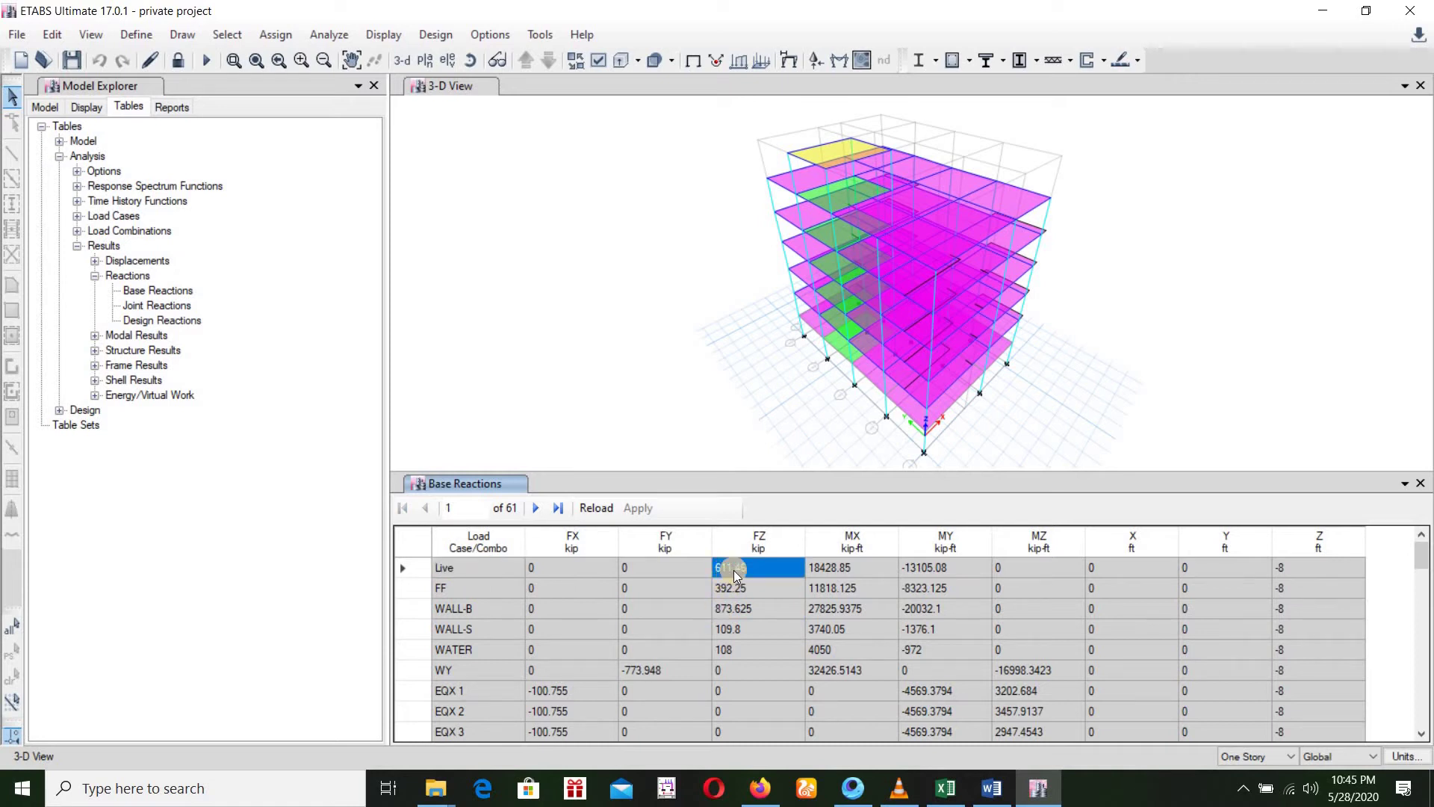
pyautogui.hotkey('alt', 'Tab')
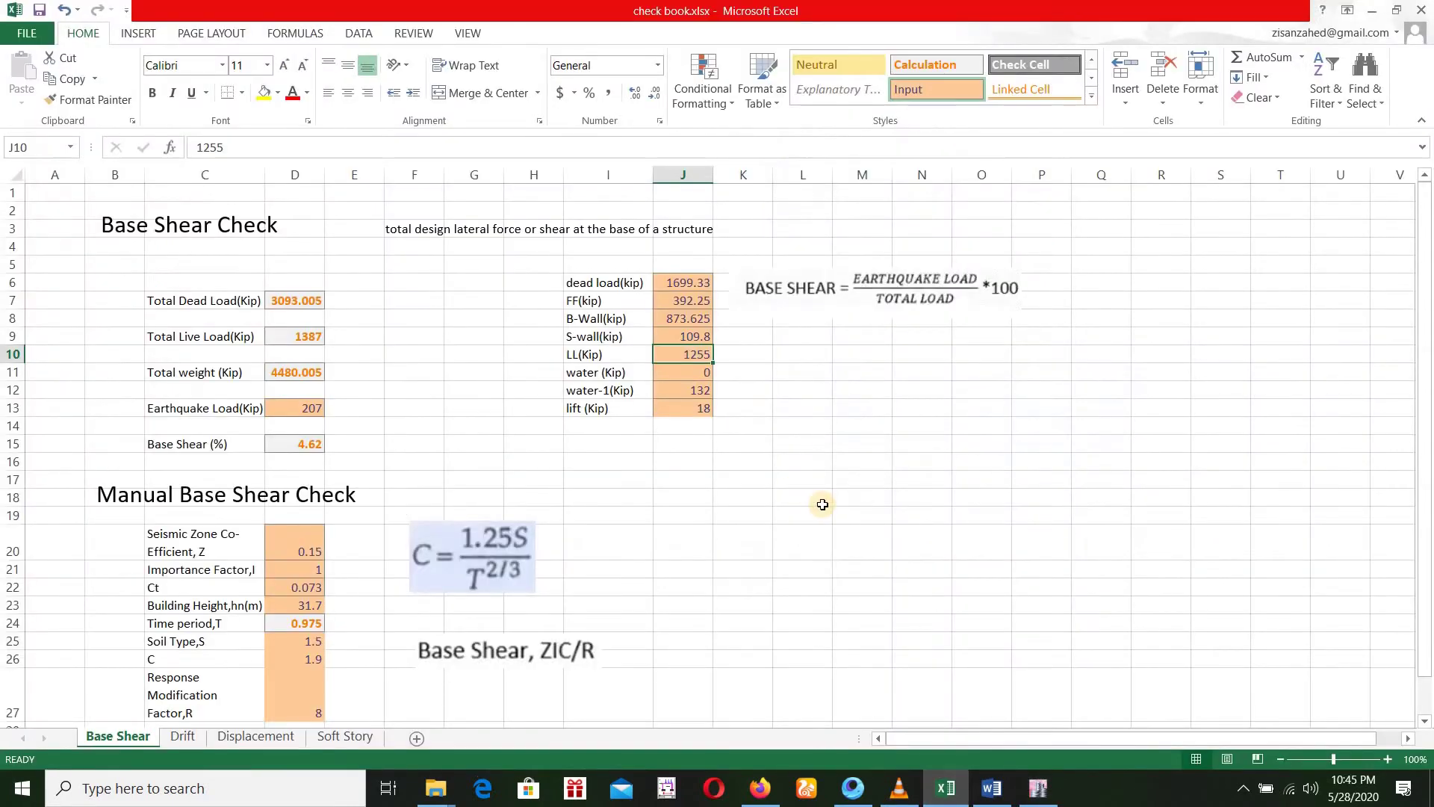
# Enter the live load 611.46 in J10 and the WATER reaction 108 in J11.
pyautogui.write('611.46')
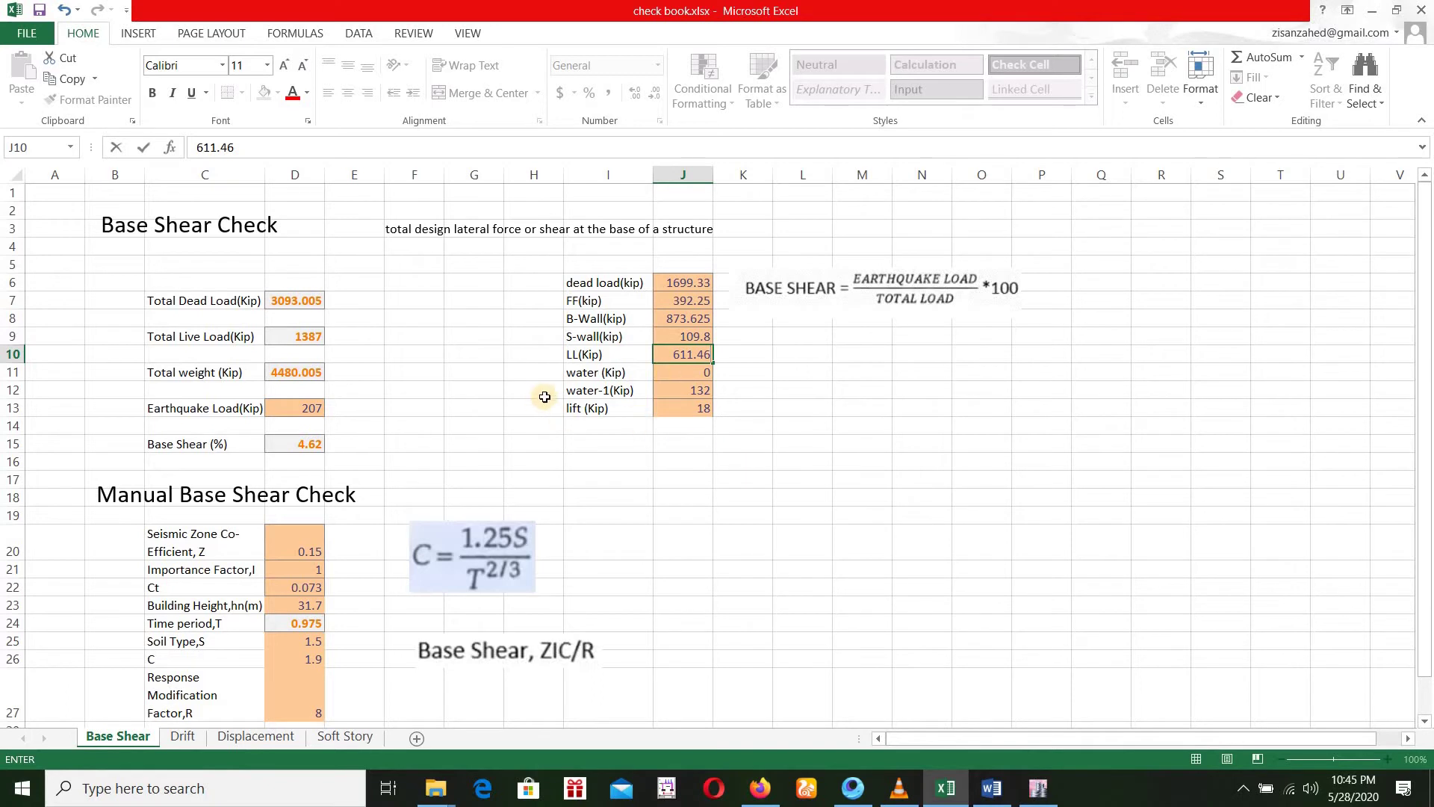
pyautogui.press('Return')
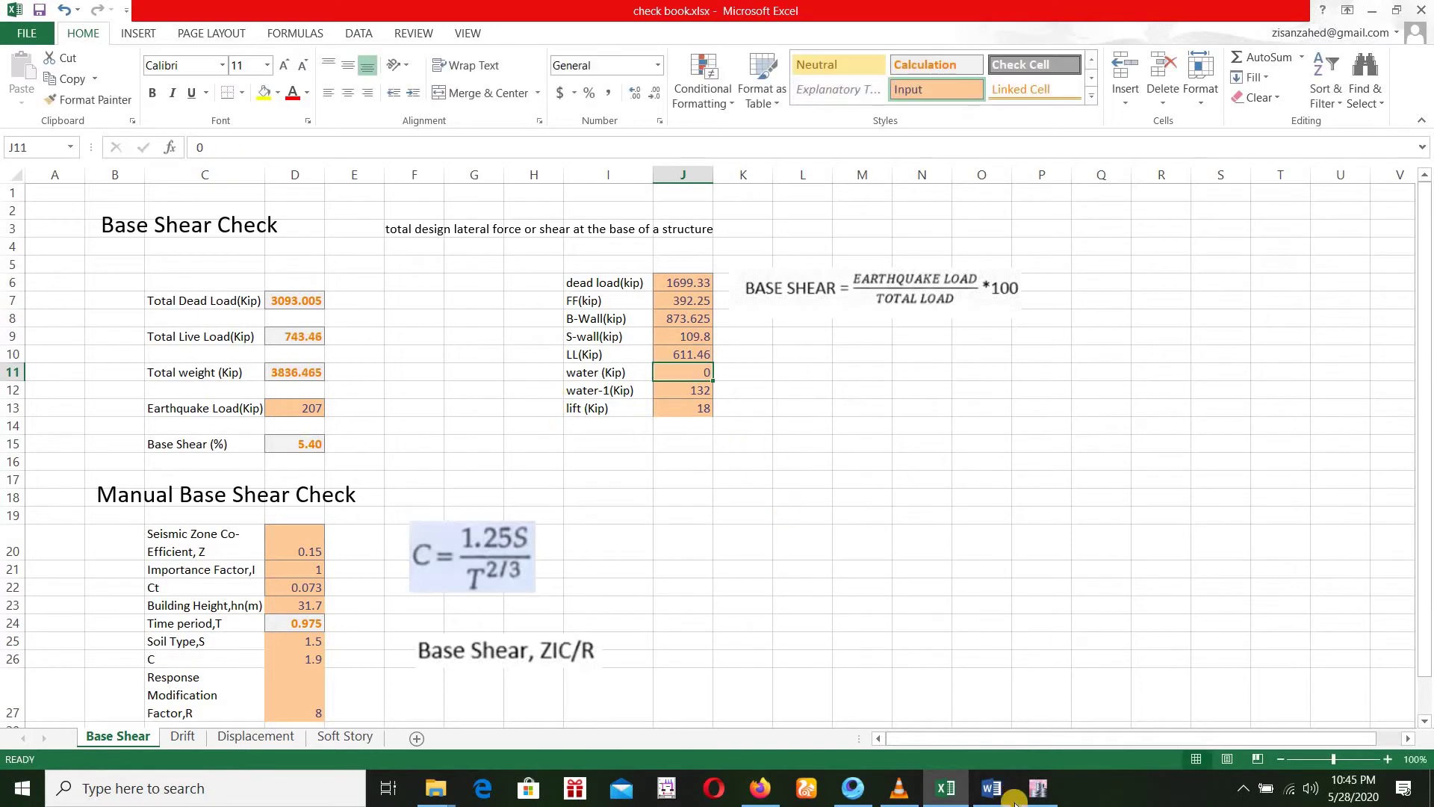
pyautogui.click(1042, 792)
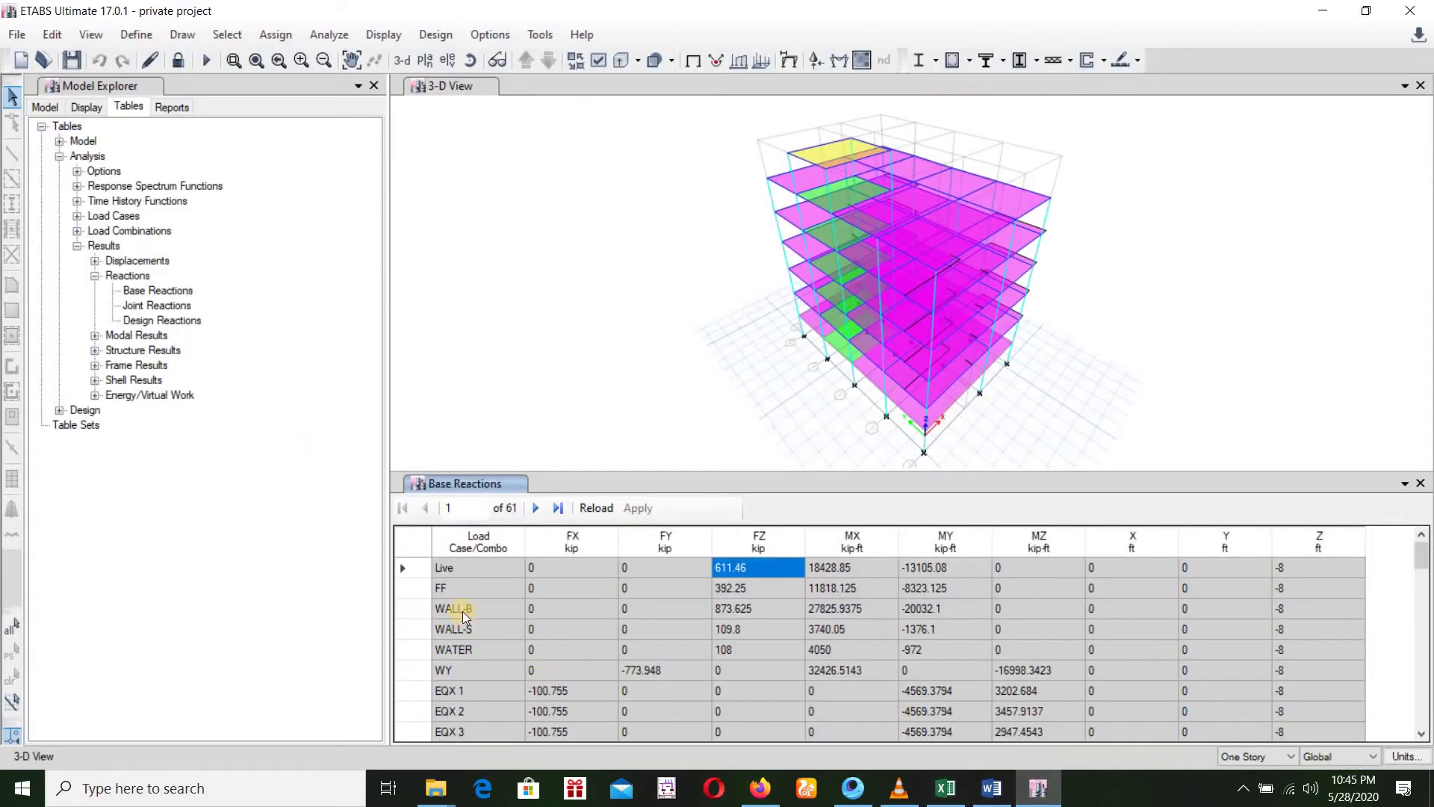
pyautogui.click(734, 652)
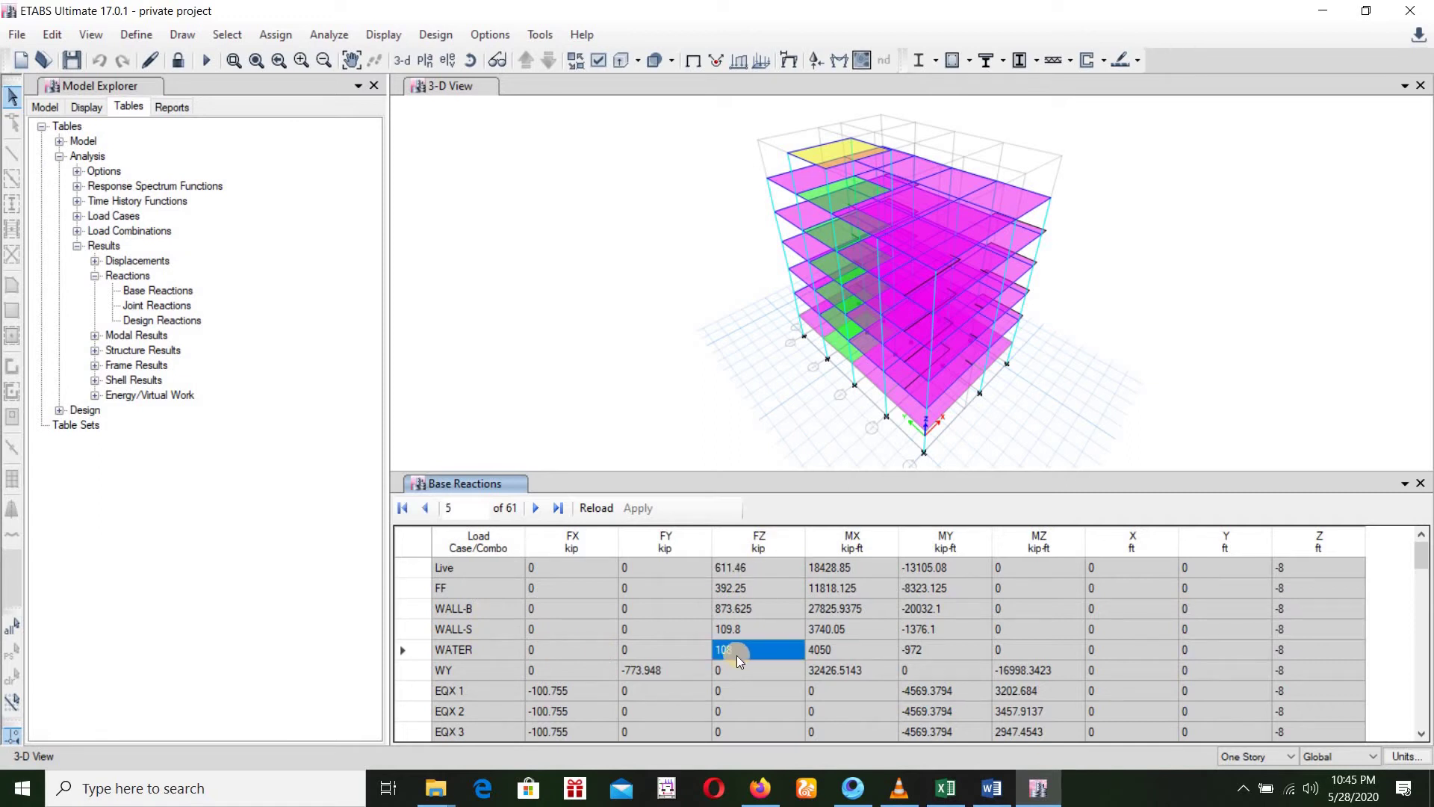
pyautogui.click(945, 788)
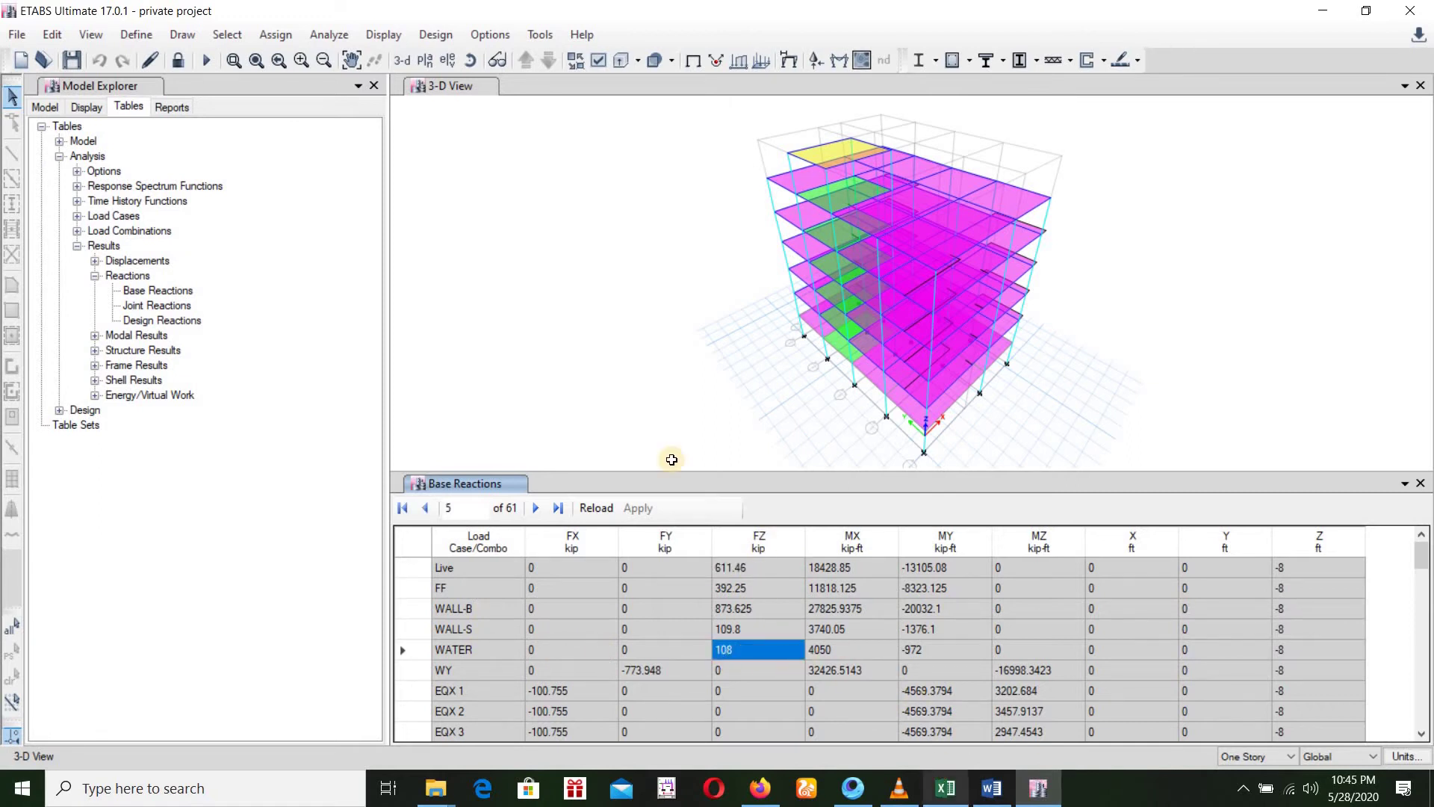
pyautogui.write('108')
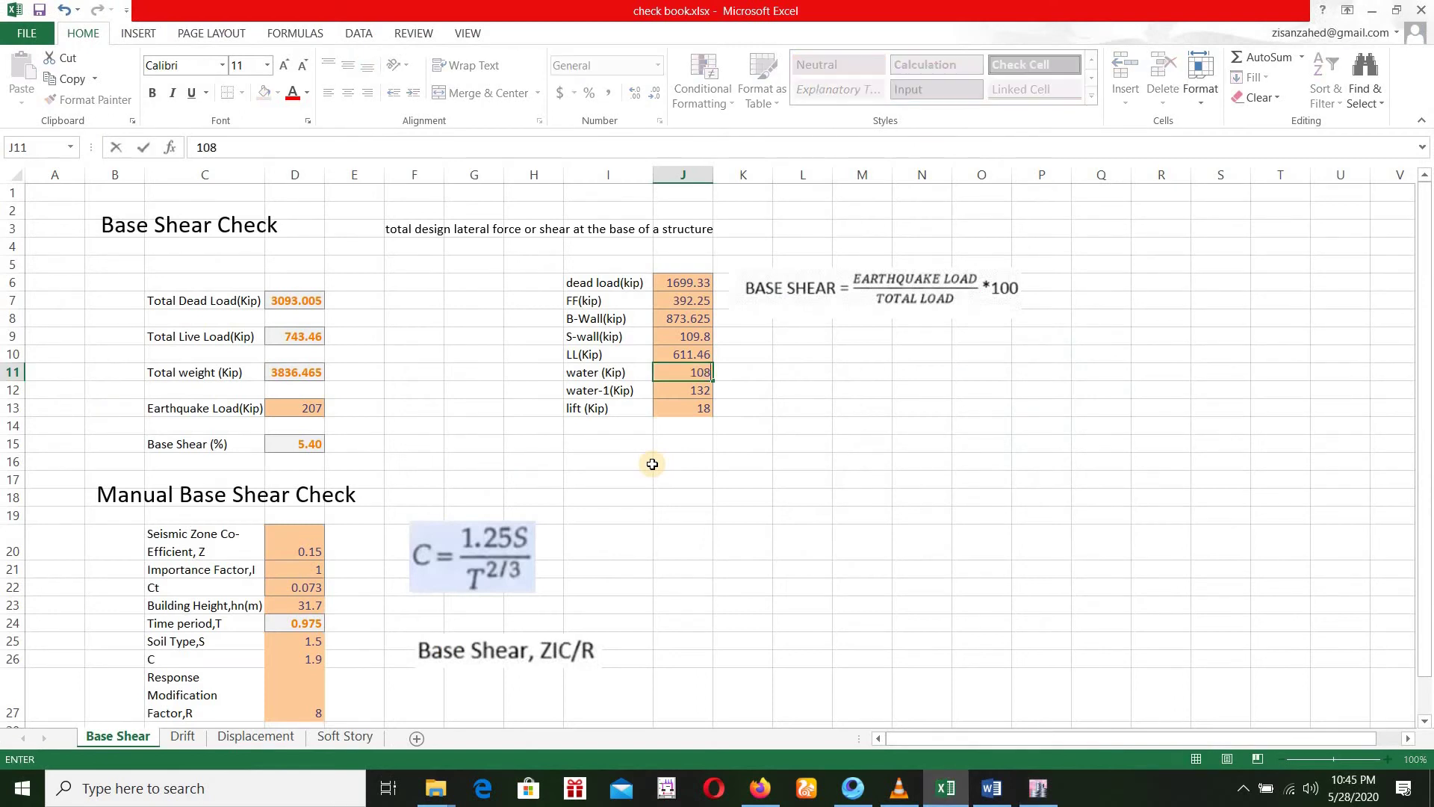
pyautogui.press('Return')
# Enter 0 for the water-1 and lift loads, giving base shear 5.46%.
pyautogui.write('0')
pyautogui.click(679, 411)
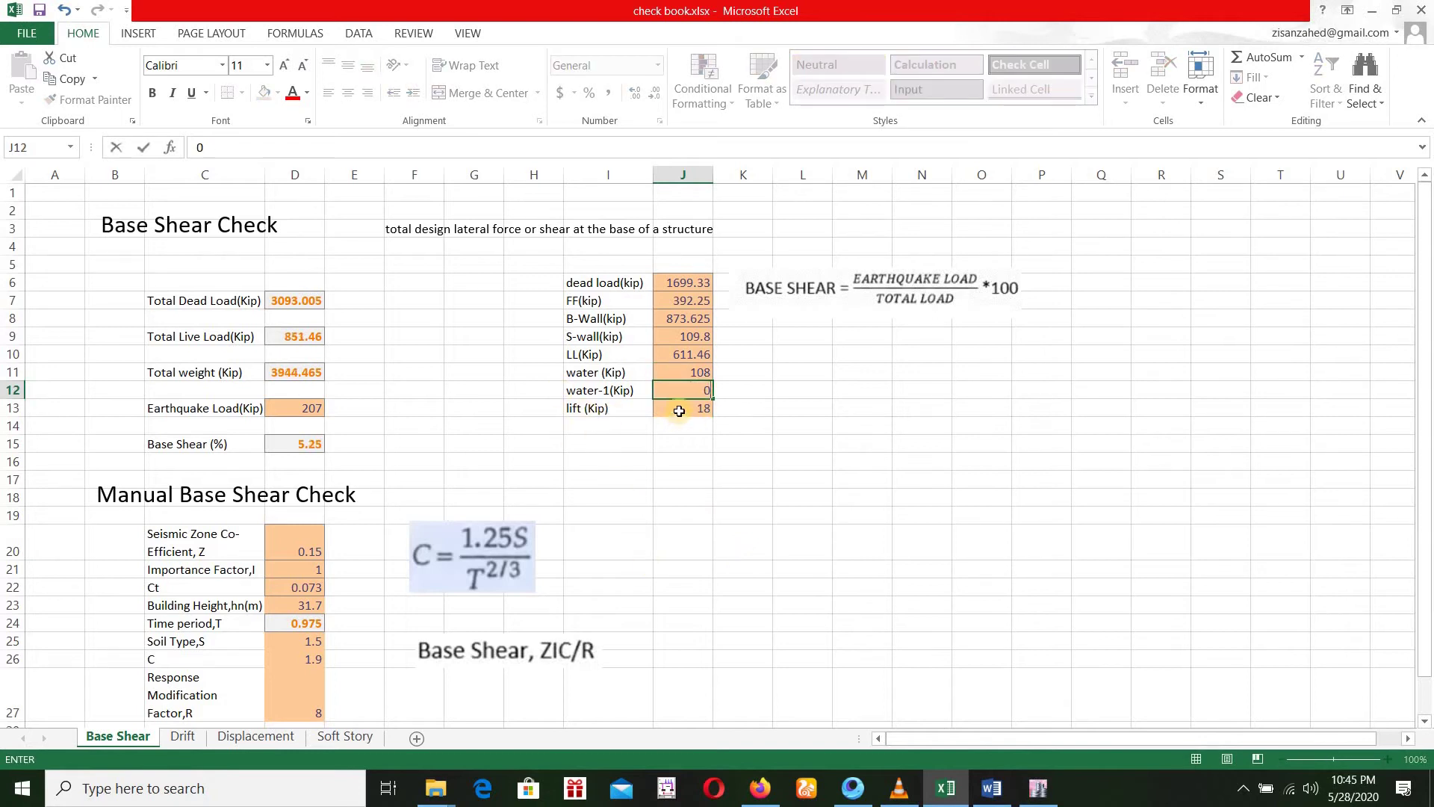
pyautogui.write('0')
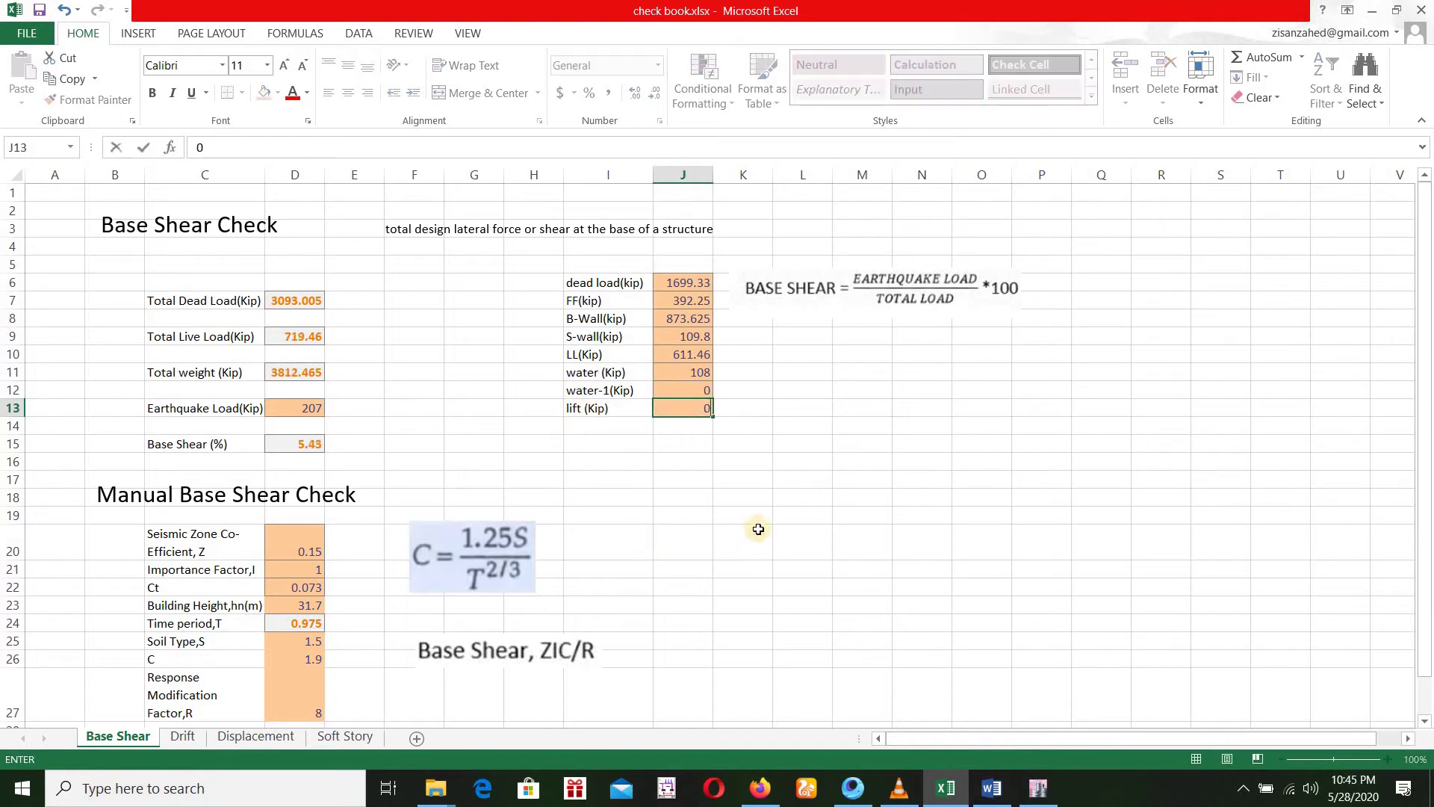
pyautogui.click(893, 349)
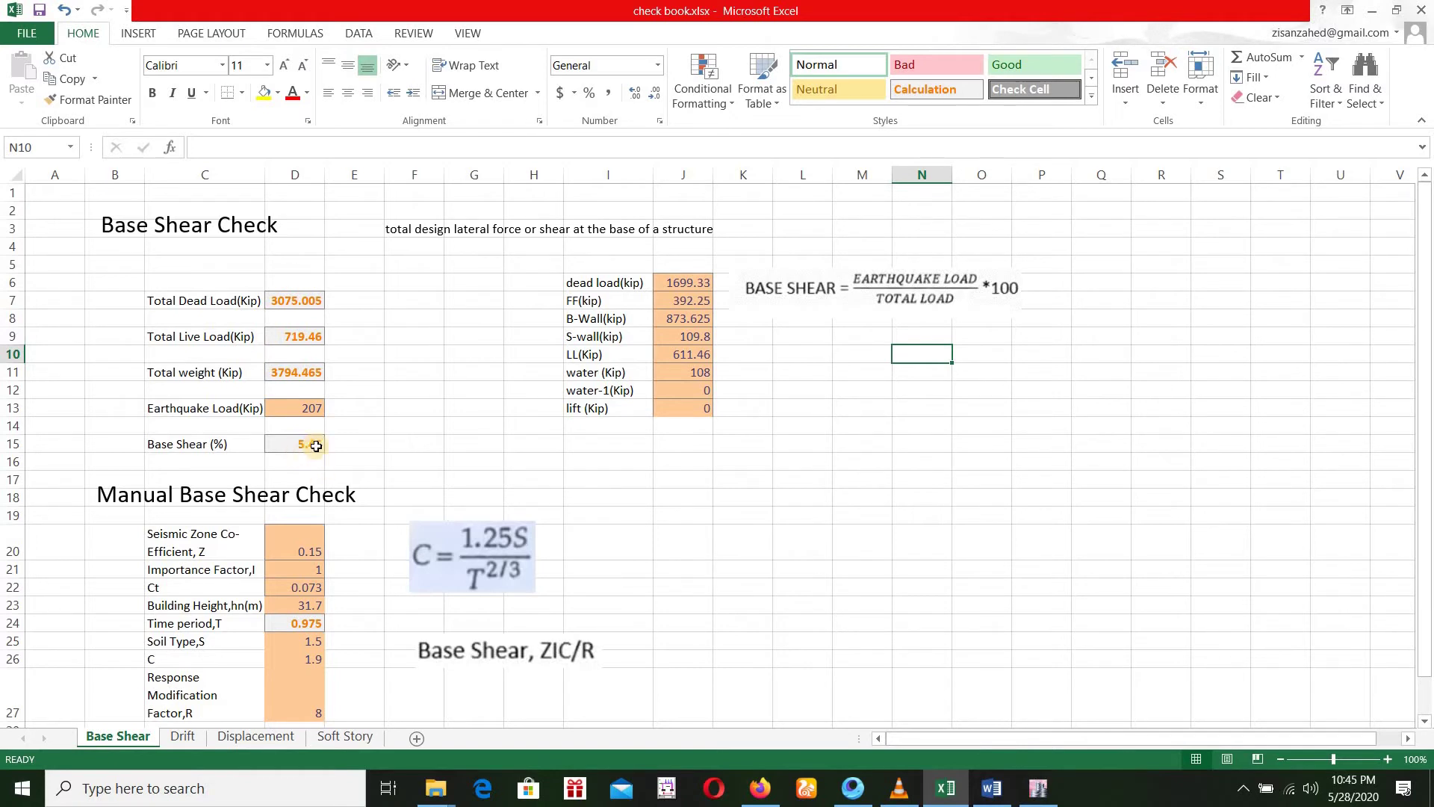
pyautogui.click(293, 306)
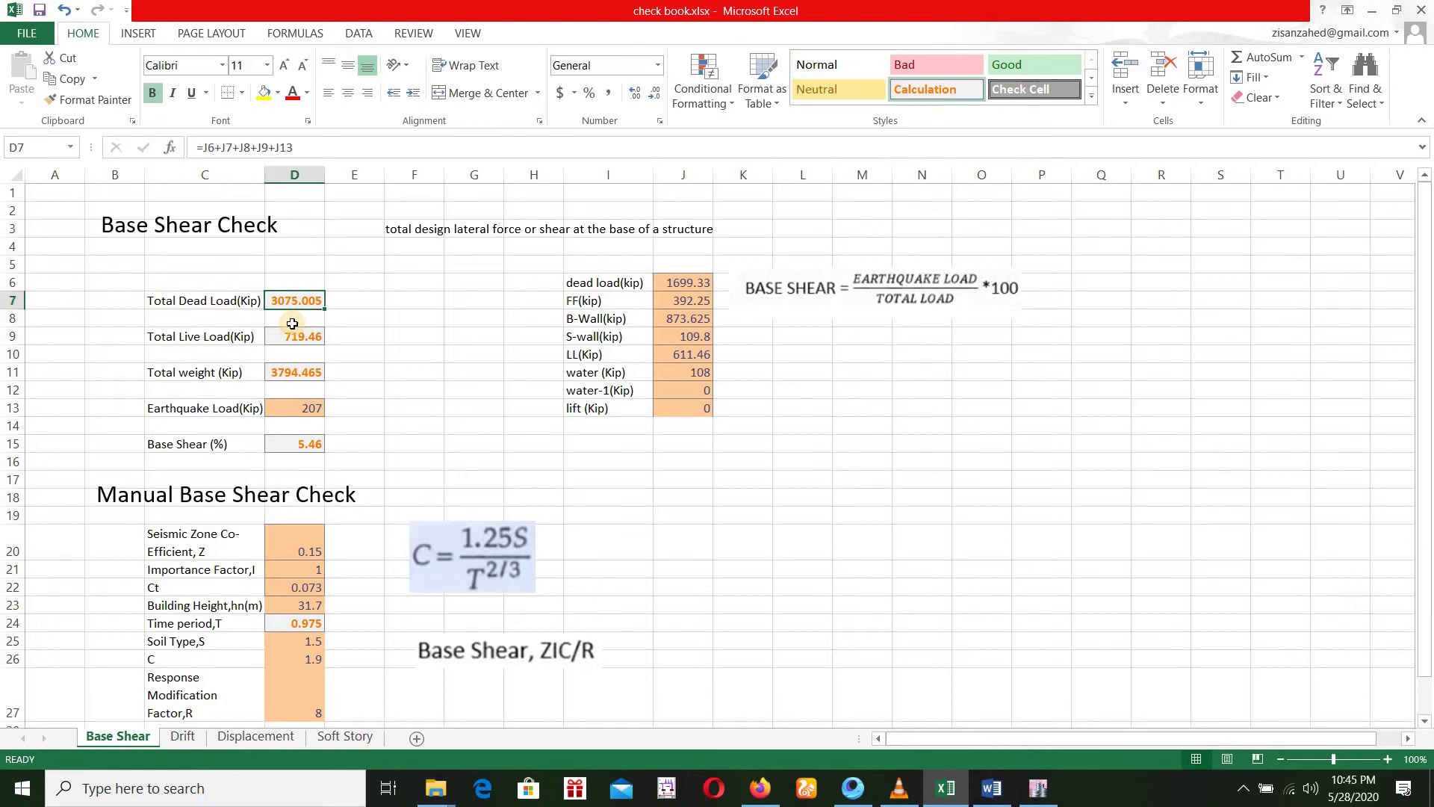
pyautogui.click(303, 152)
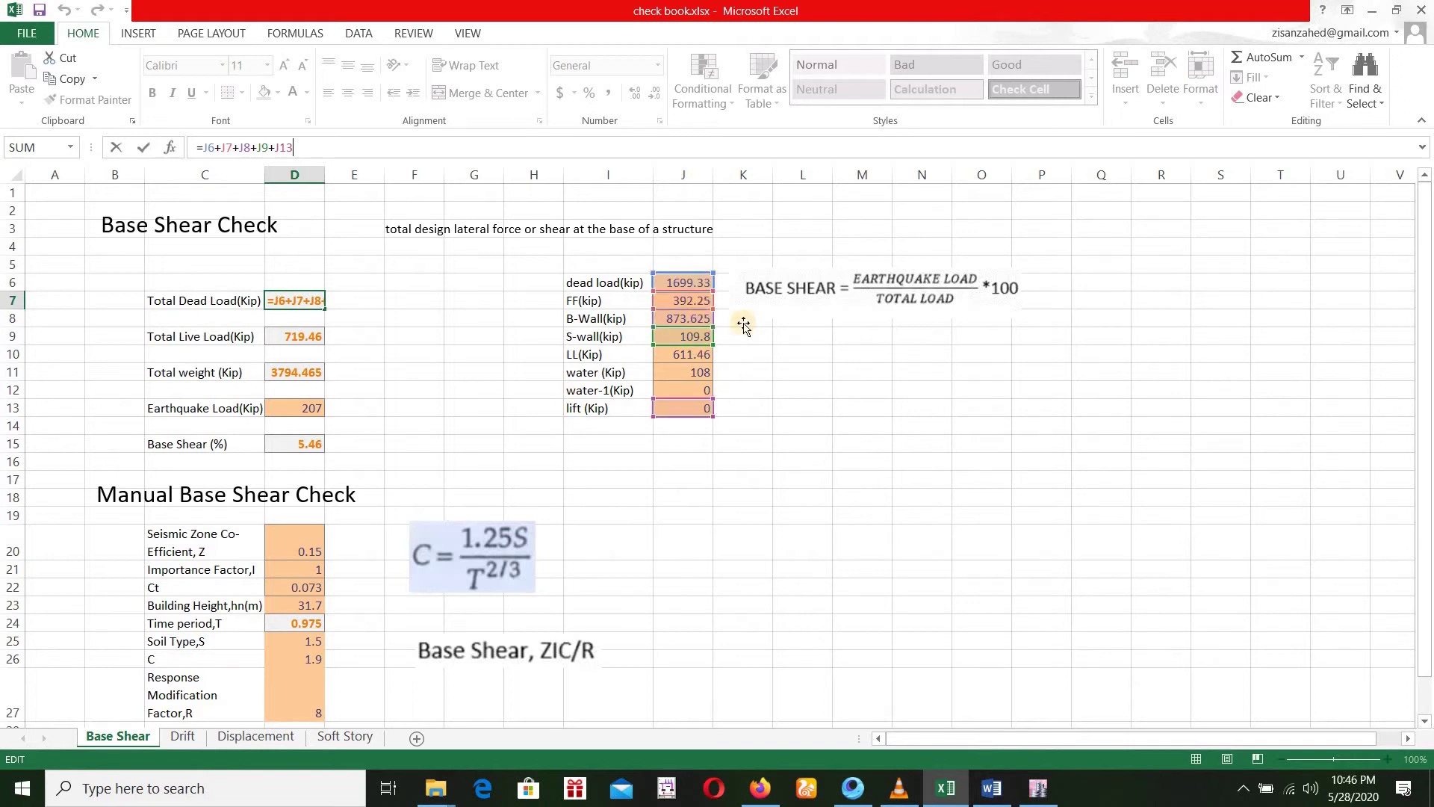
pyautogui.click(413, 303)
pyautogui.doubleClick(305, 344)
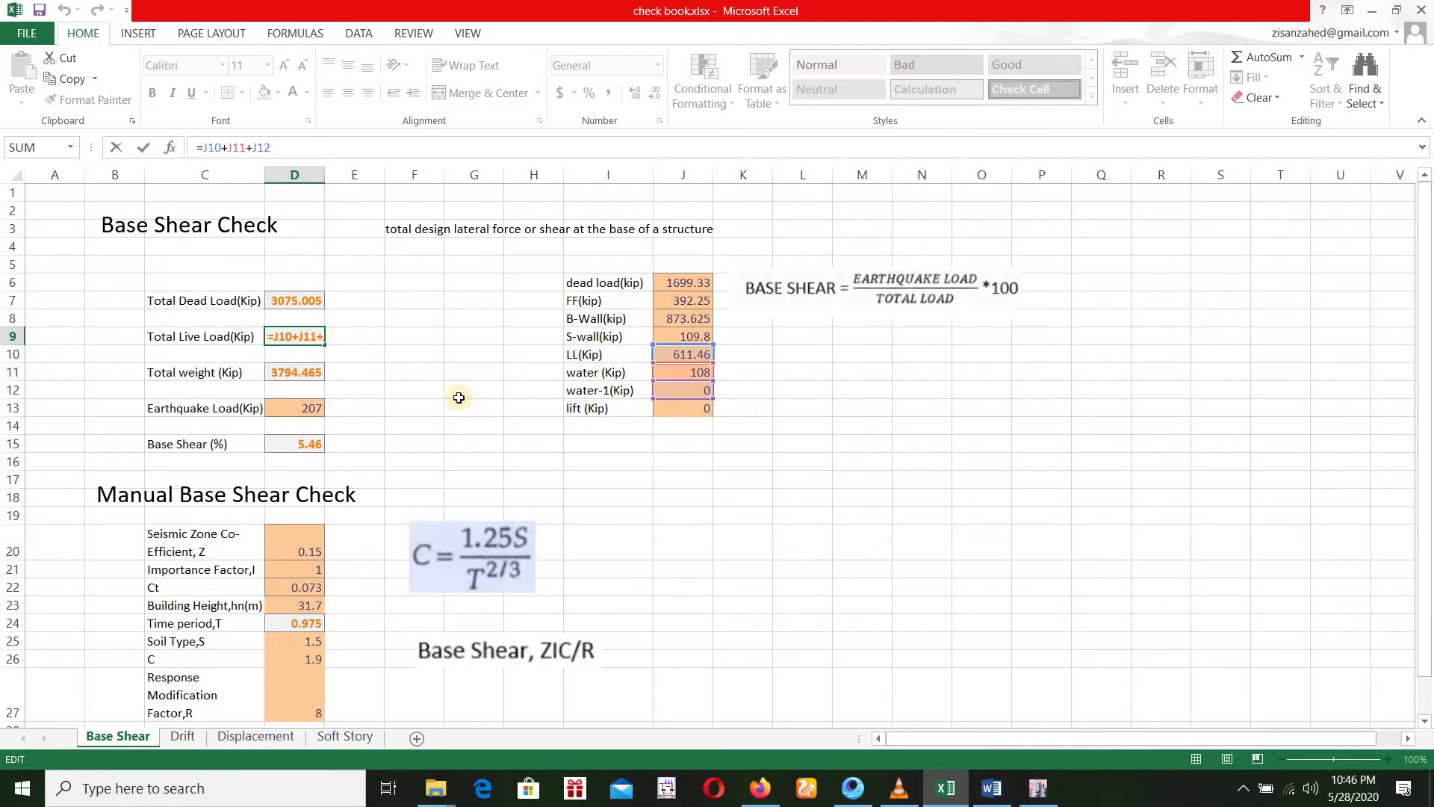
pyautogui.press('Tab')
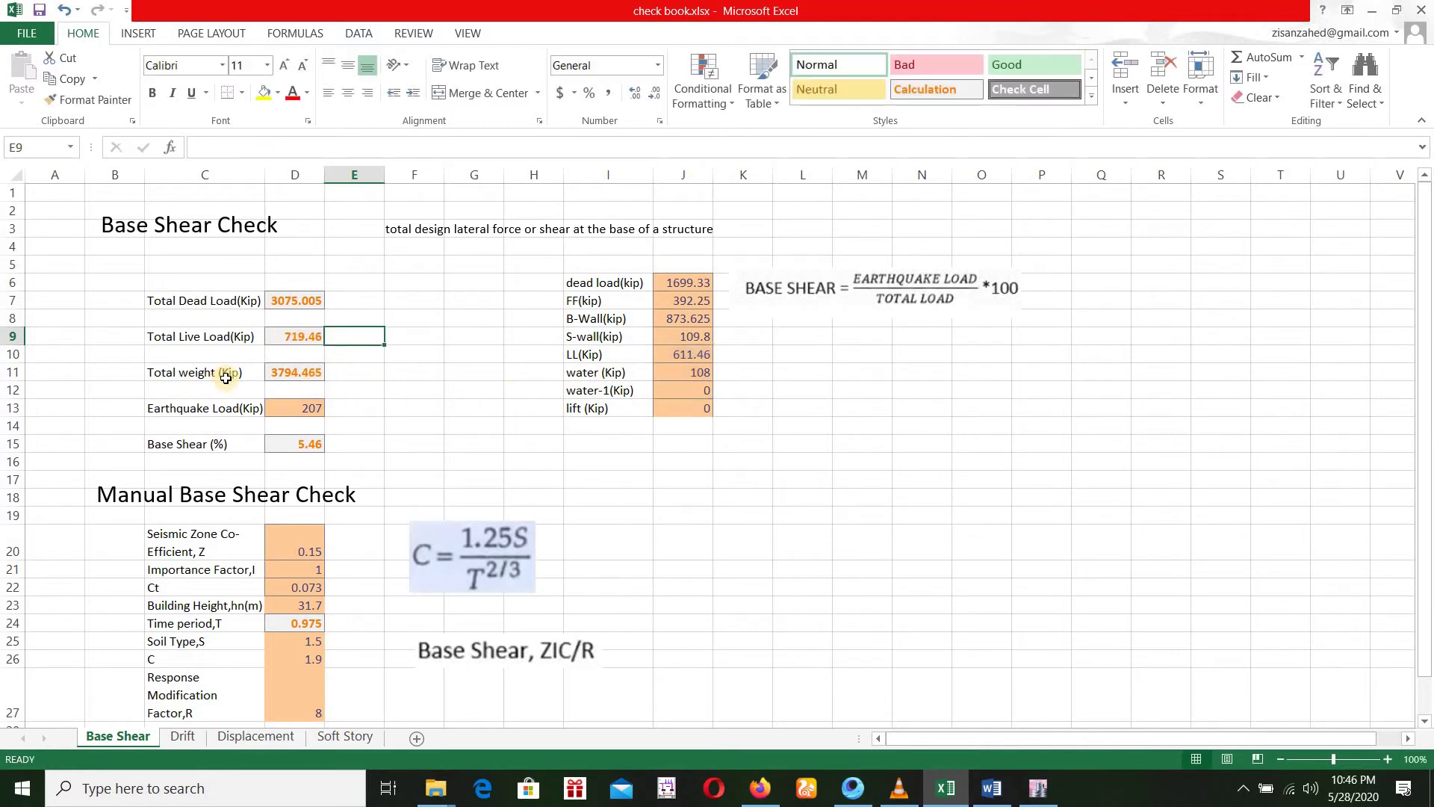
pyautogui.click(282, 372)
pyautogui.press('F2')
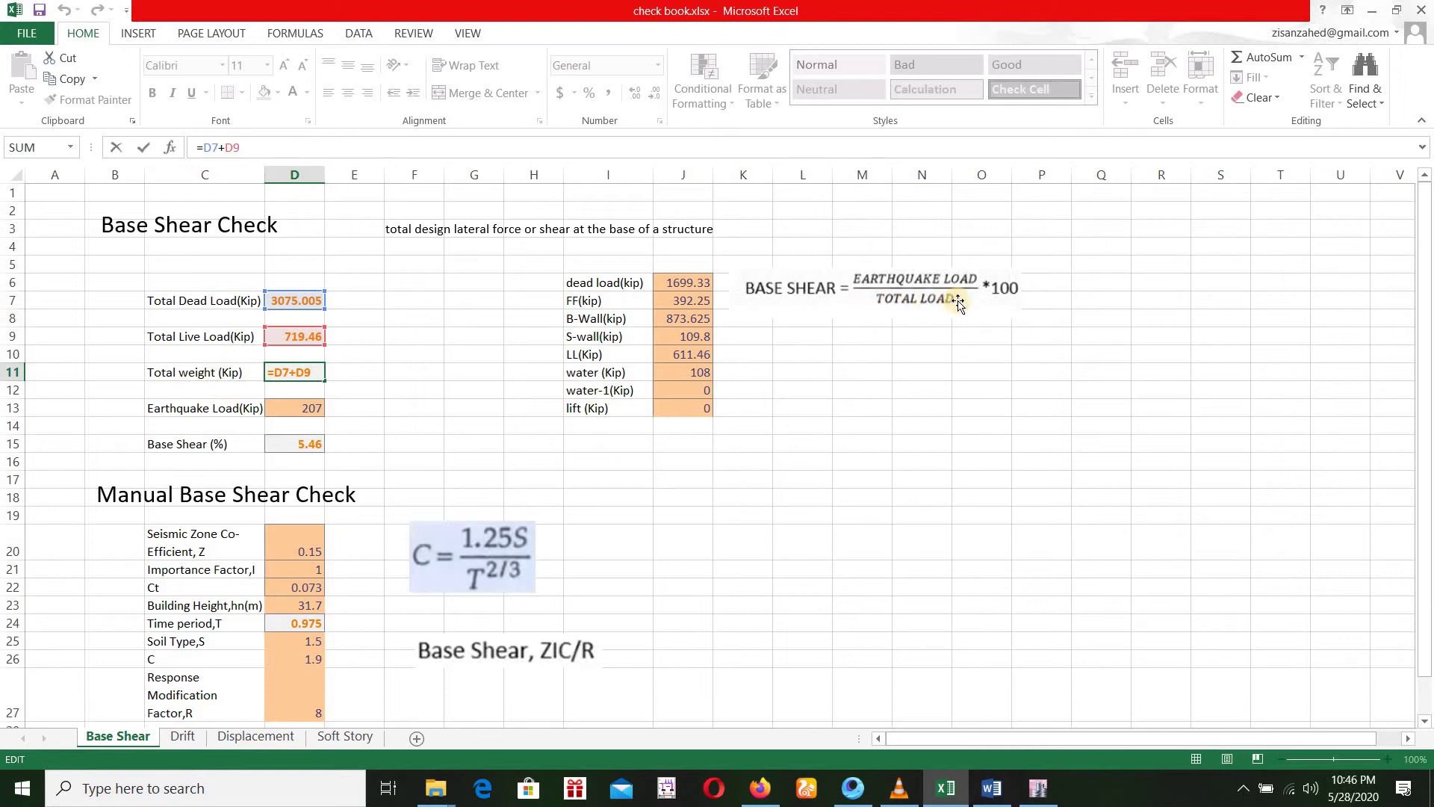
pyautogui.click(422, 318)
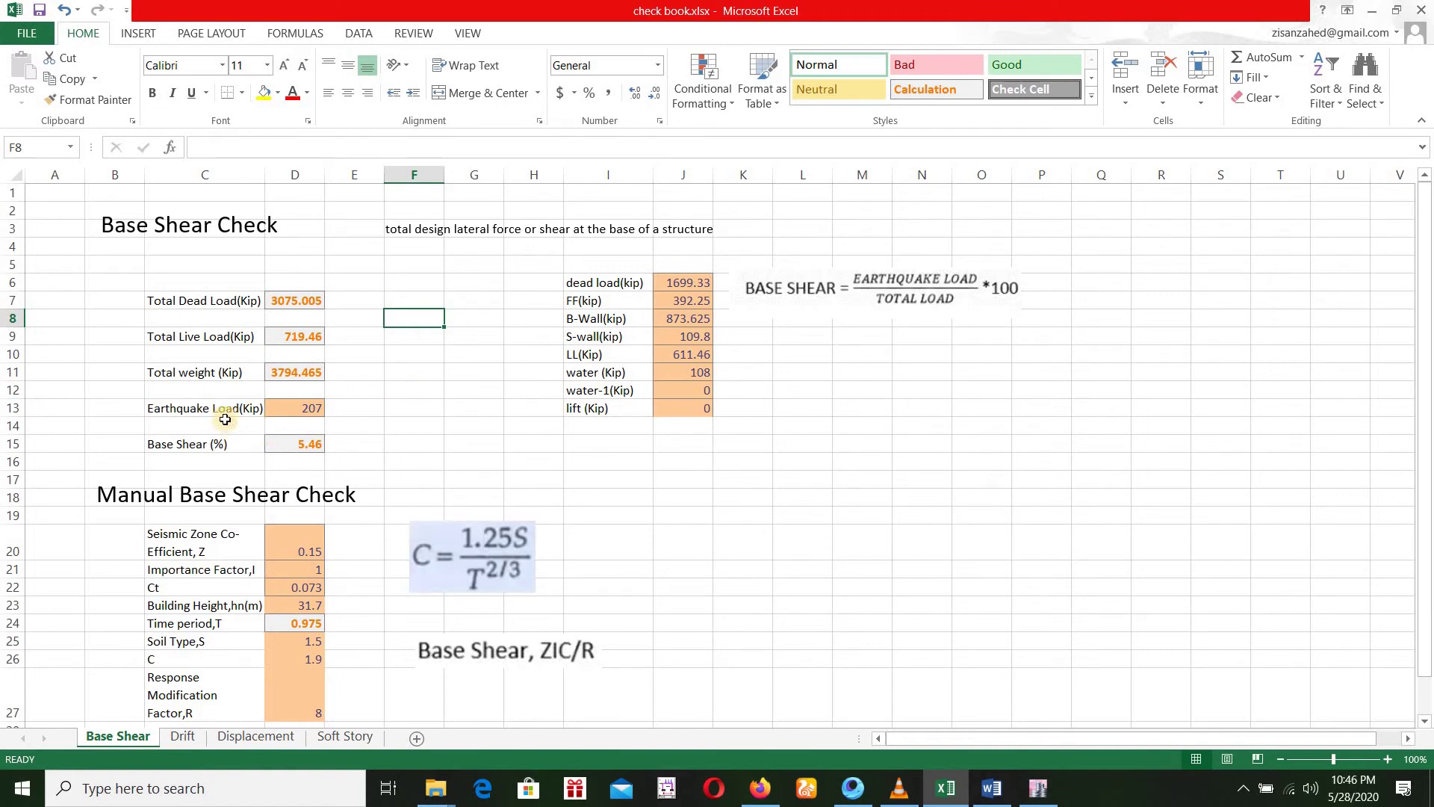
pyautogui.click(288, 409)
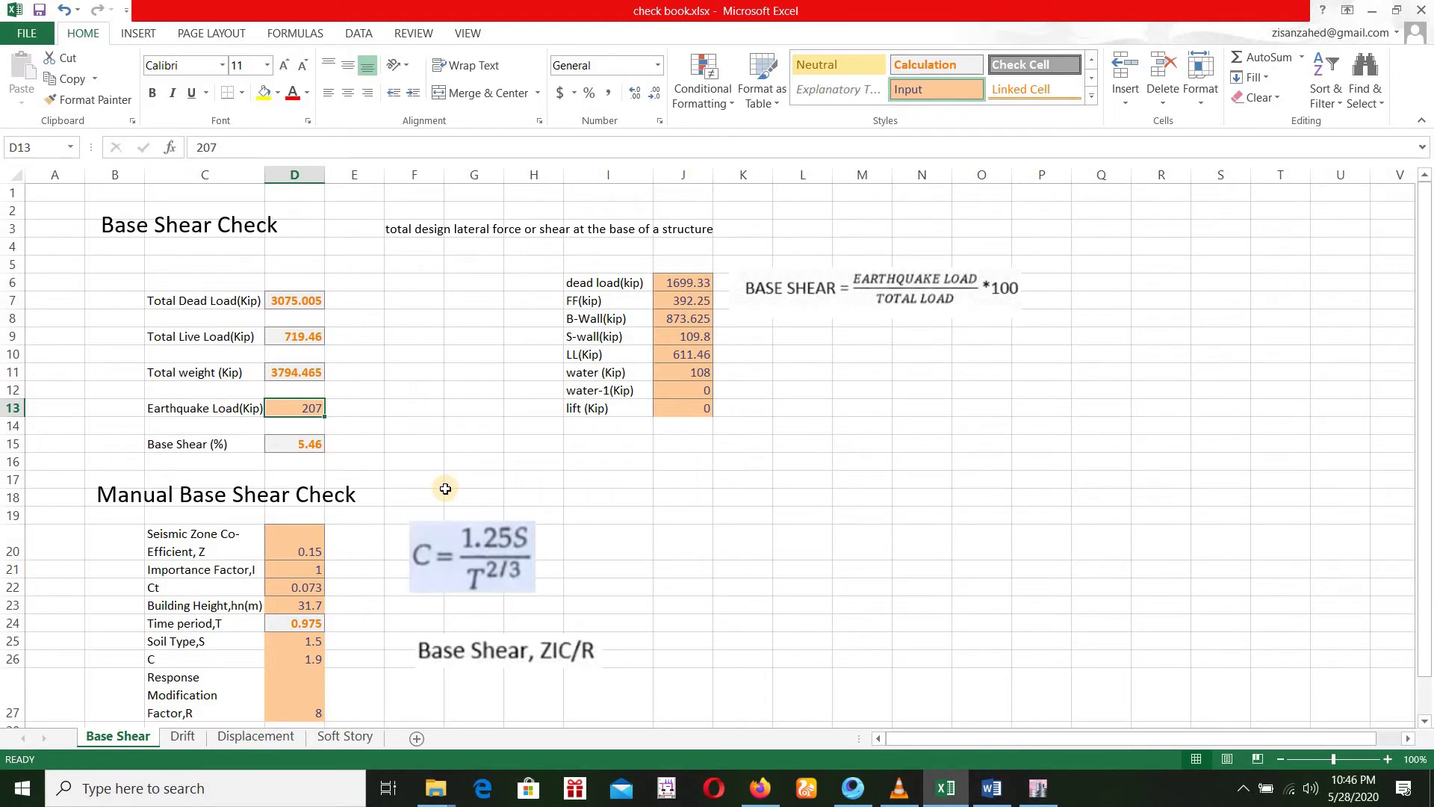
# Scroll ETABS Base Reactions to the EQX and EQY cases showing 100.755 kip base shear.
pyautogui.click(1042, 783)
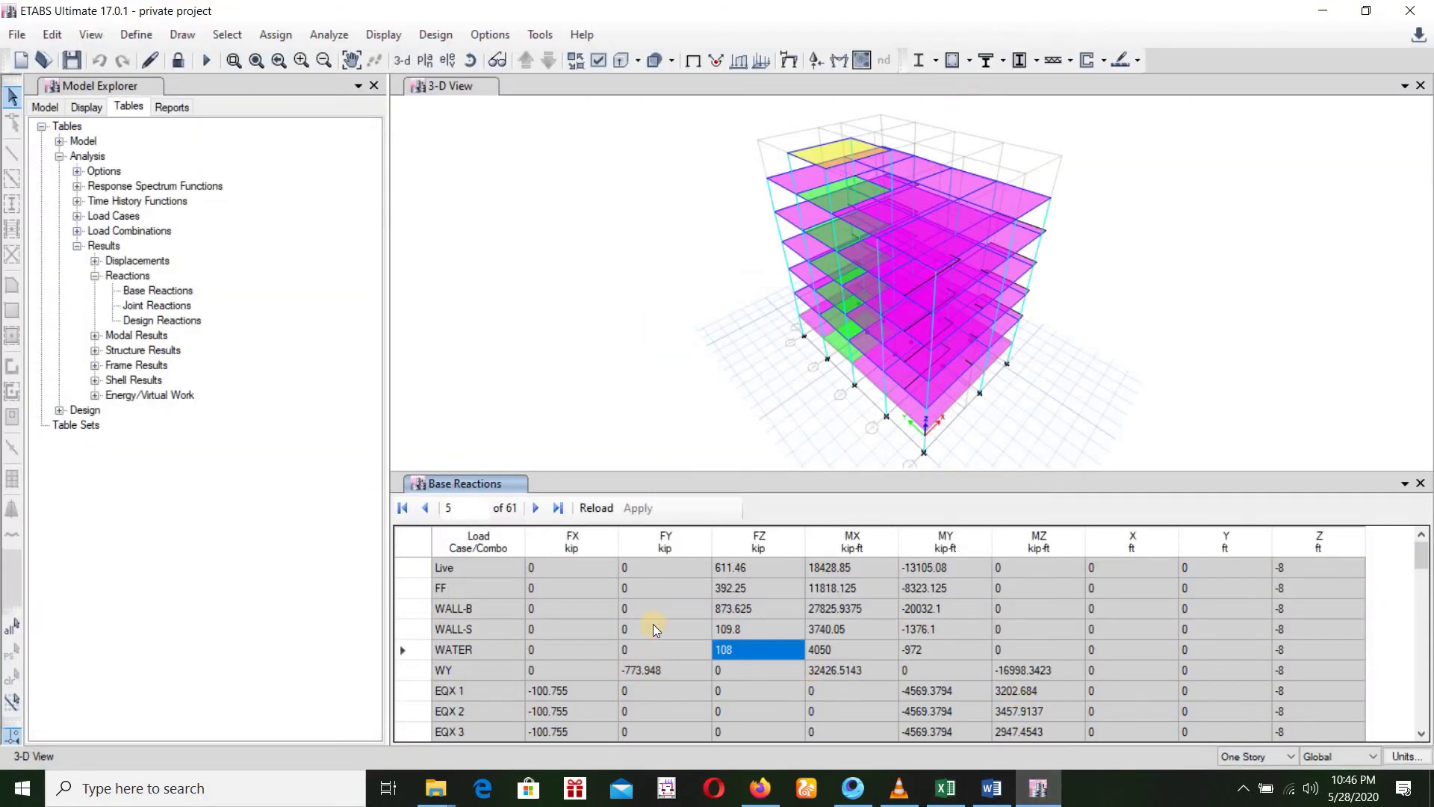
pyautogui.scroll(-1, 653, 624)
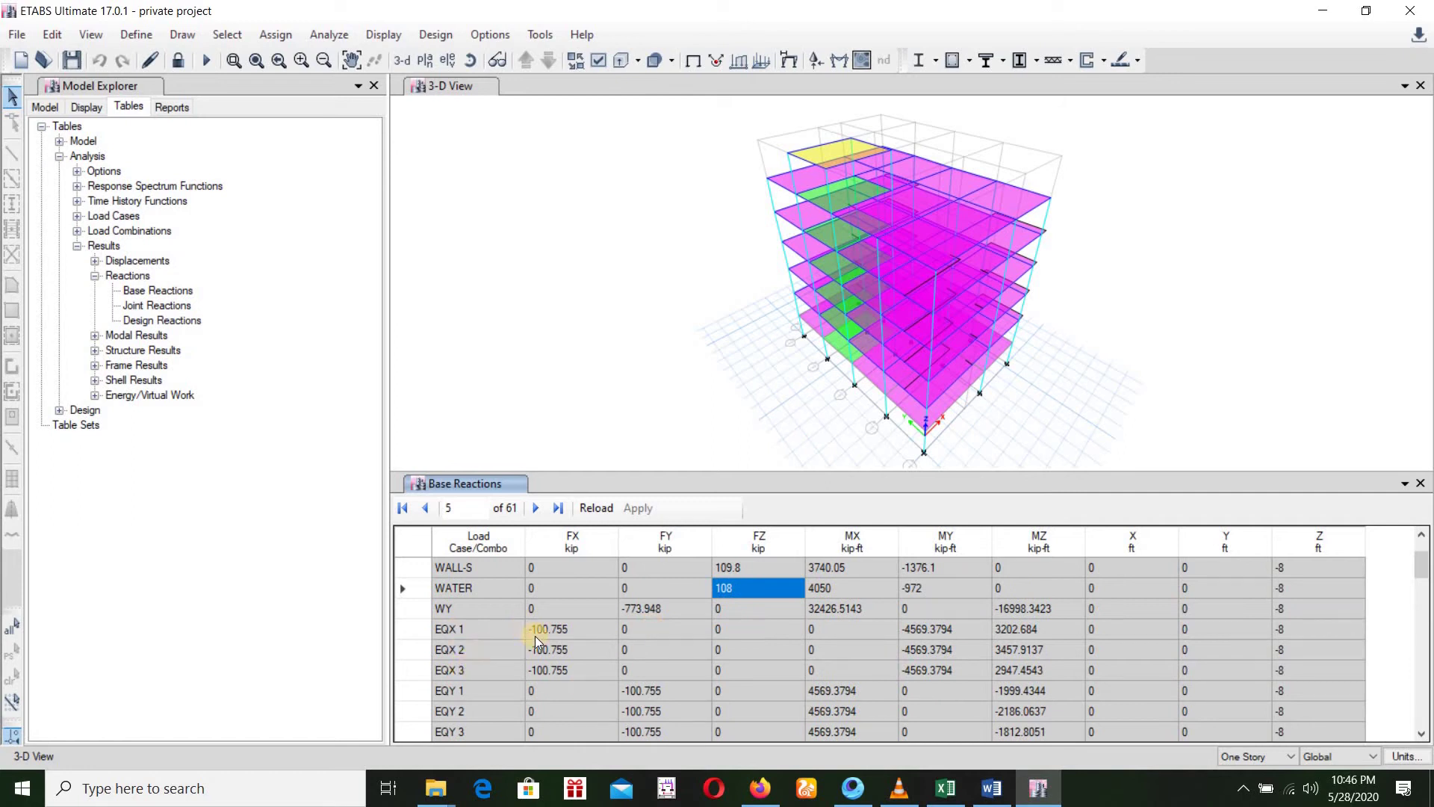
pyautogui.scroll(-1, 539, 638)
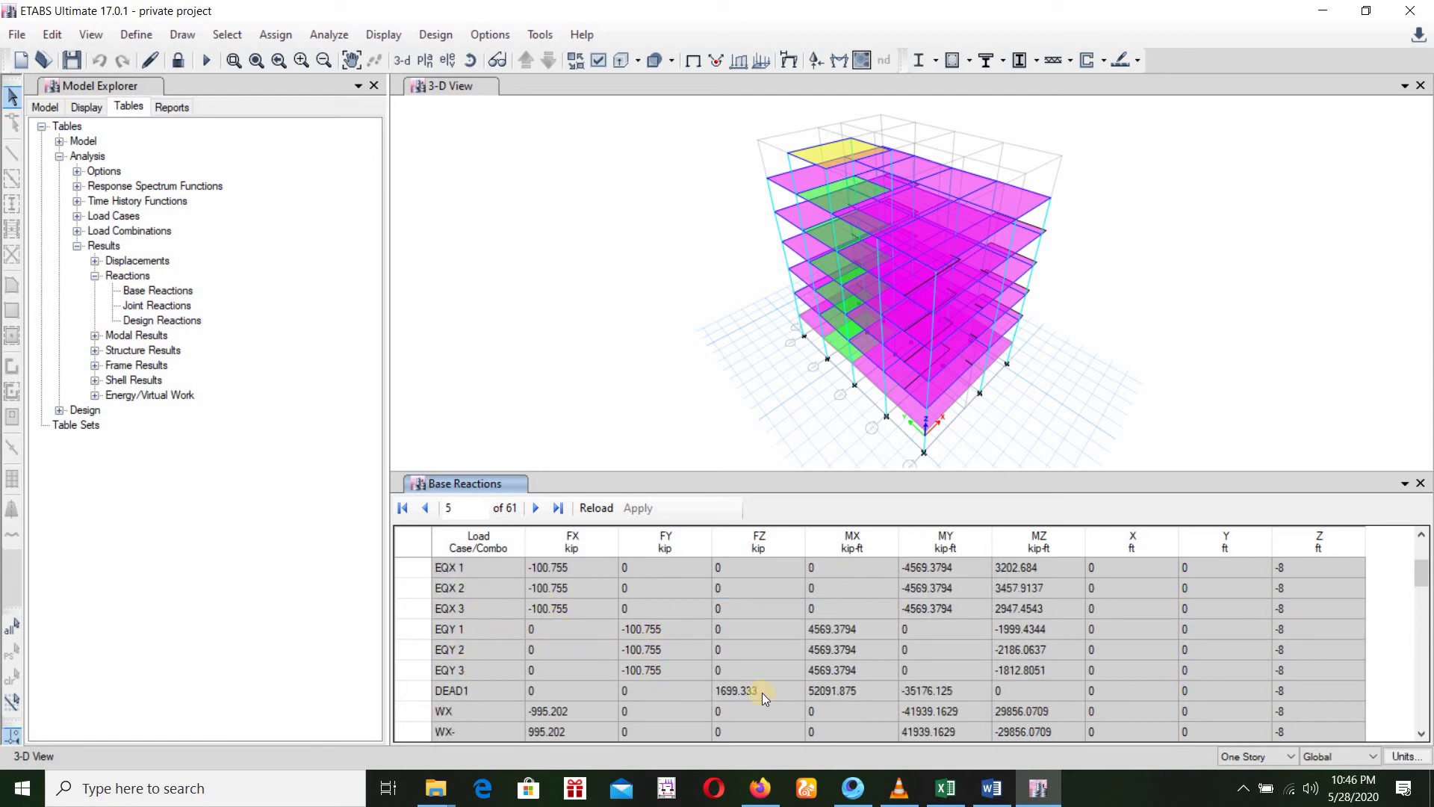
pyautogui.click(945, 789)
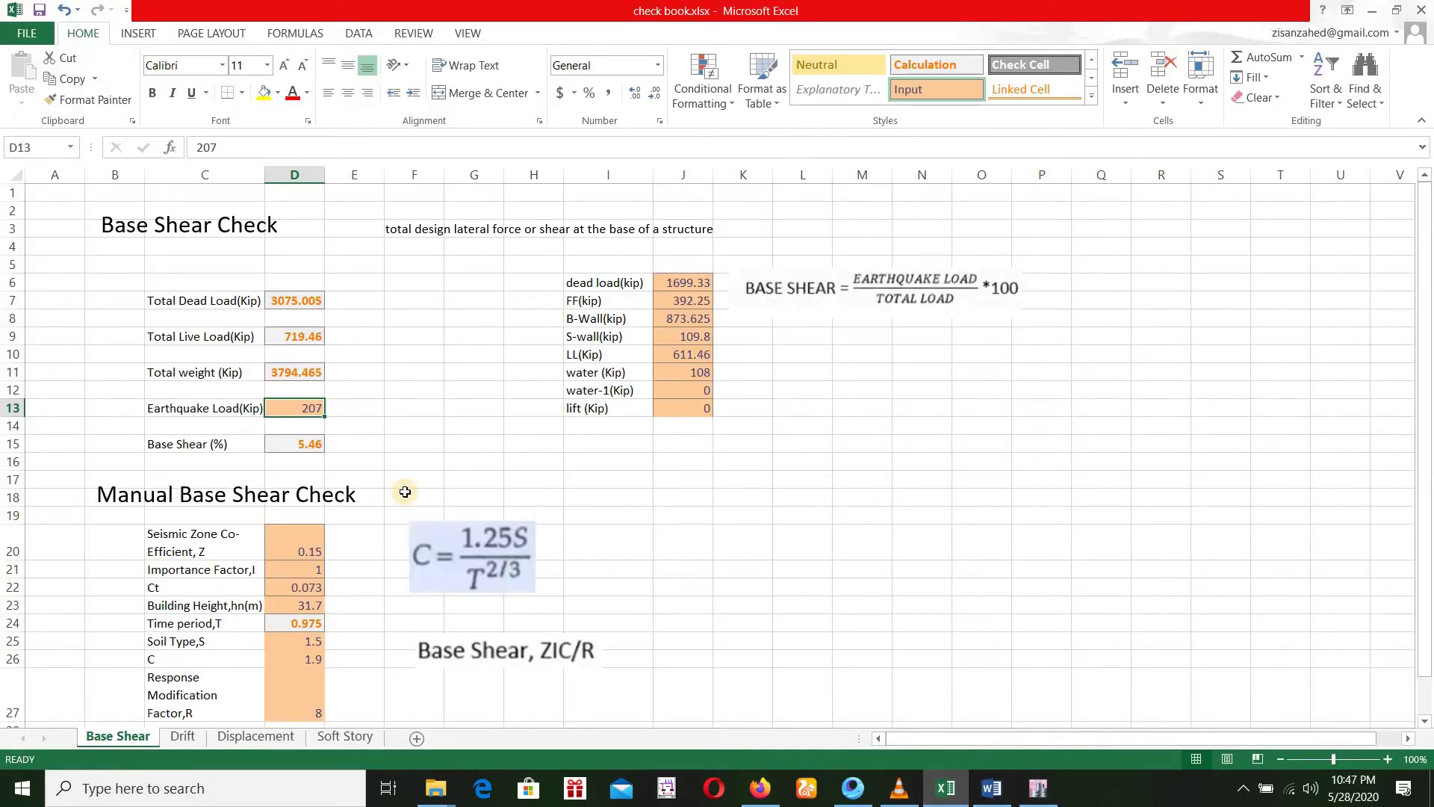
# Enter 100.755 kip in D13, dropping ETABS base shear to 2.66%, and check its formula.
pyautogui.write('100.755')
pyautogui.click(445, 448)
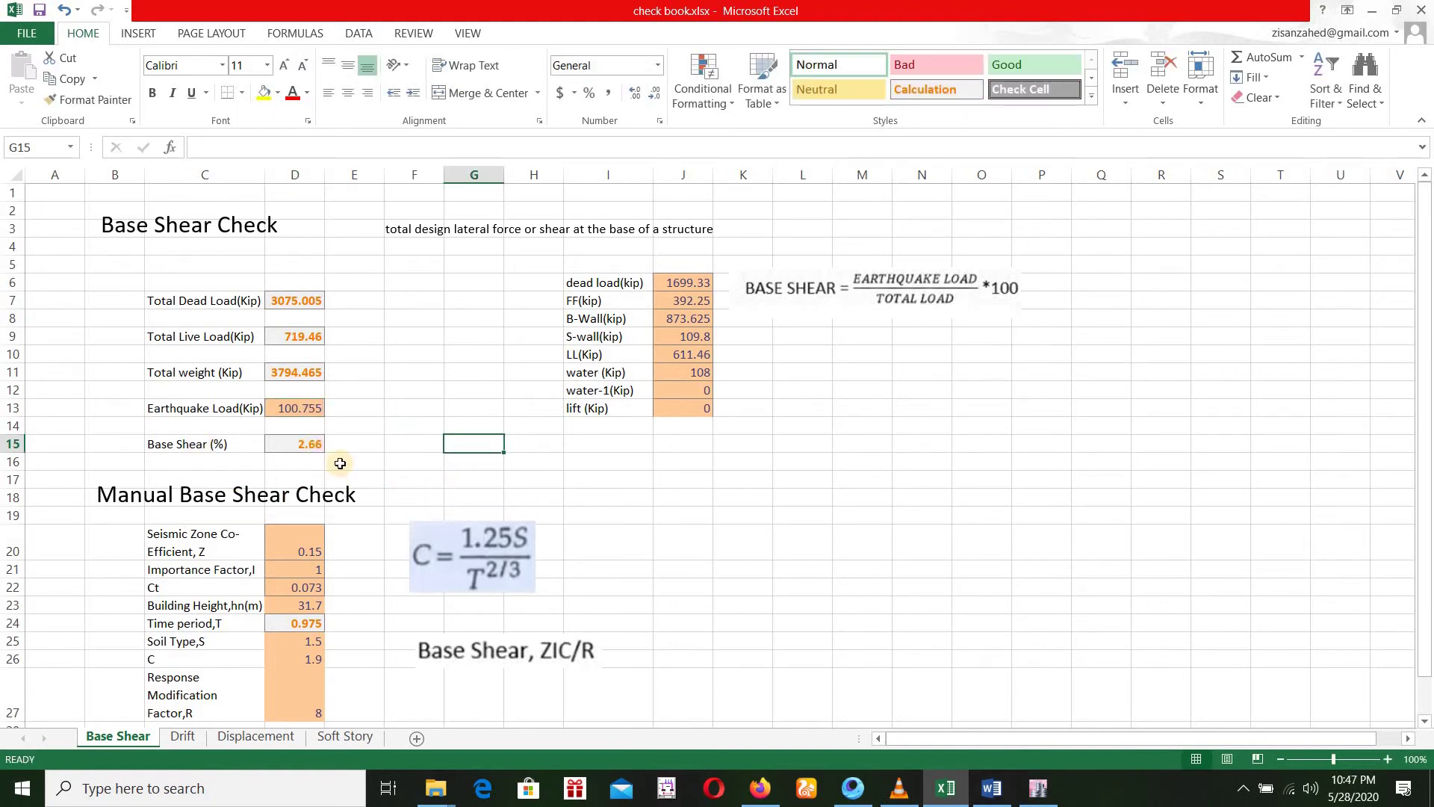
pyautogui.press('Left')
pyautogui.press('Left')
pyautogui.press('Left')
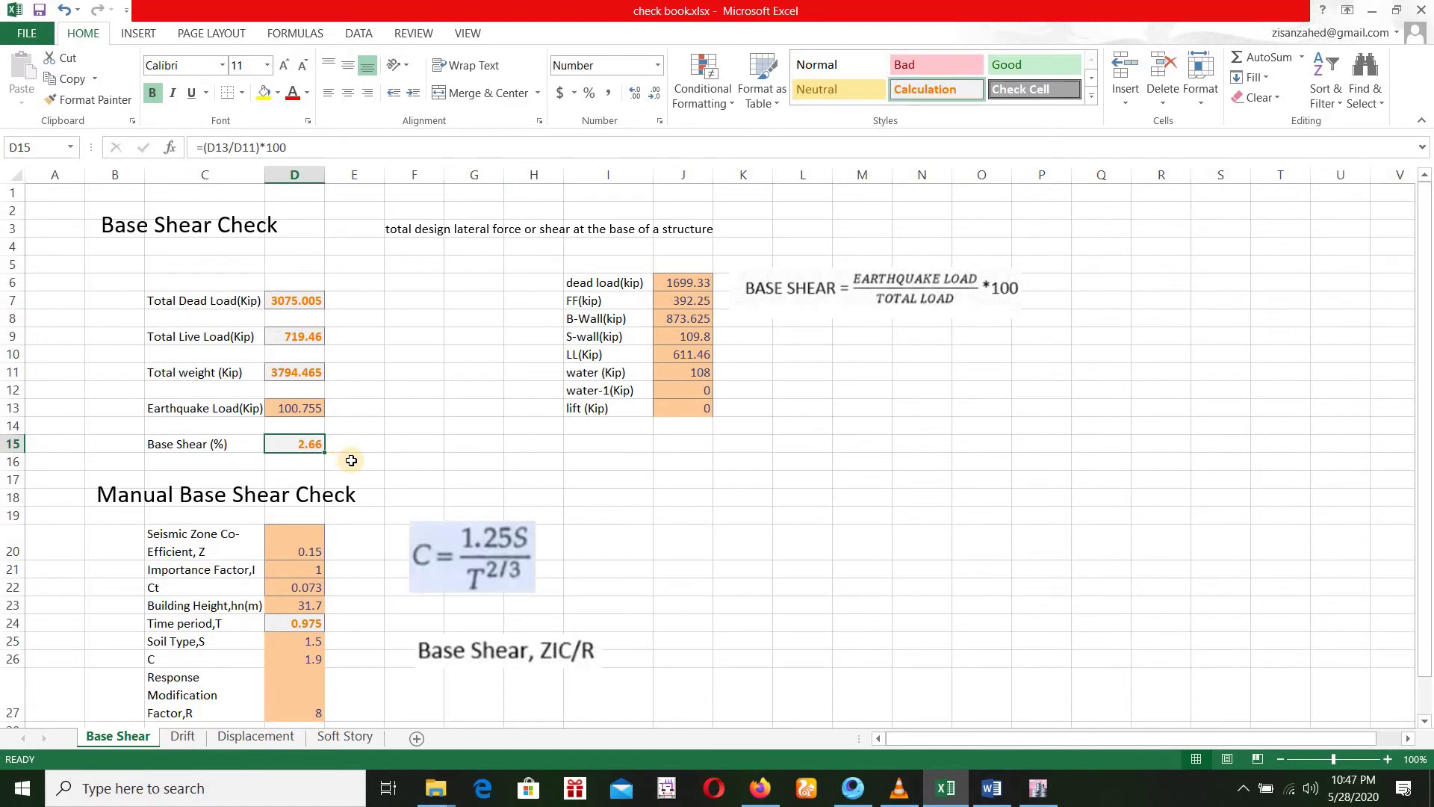
pyautogui.scroll(-2, 355, 458)
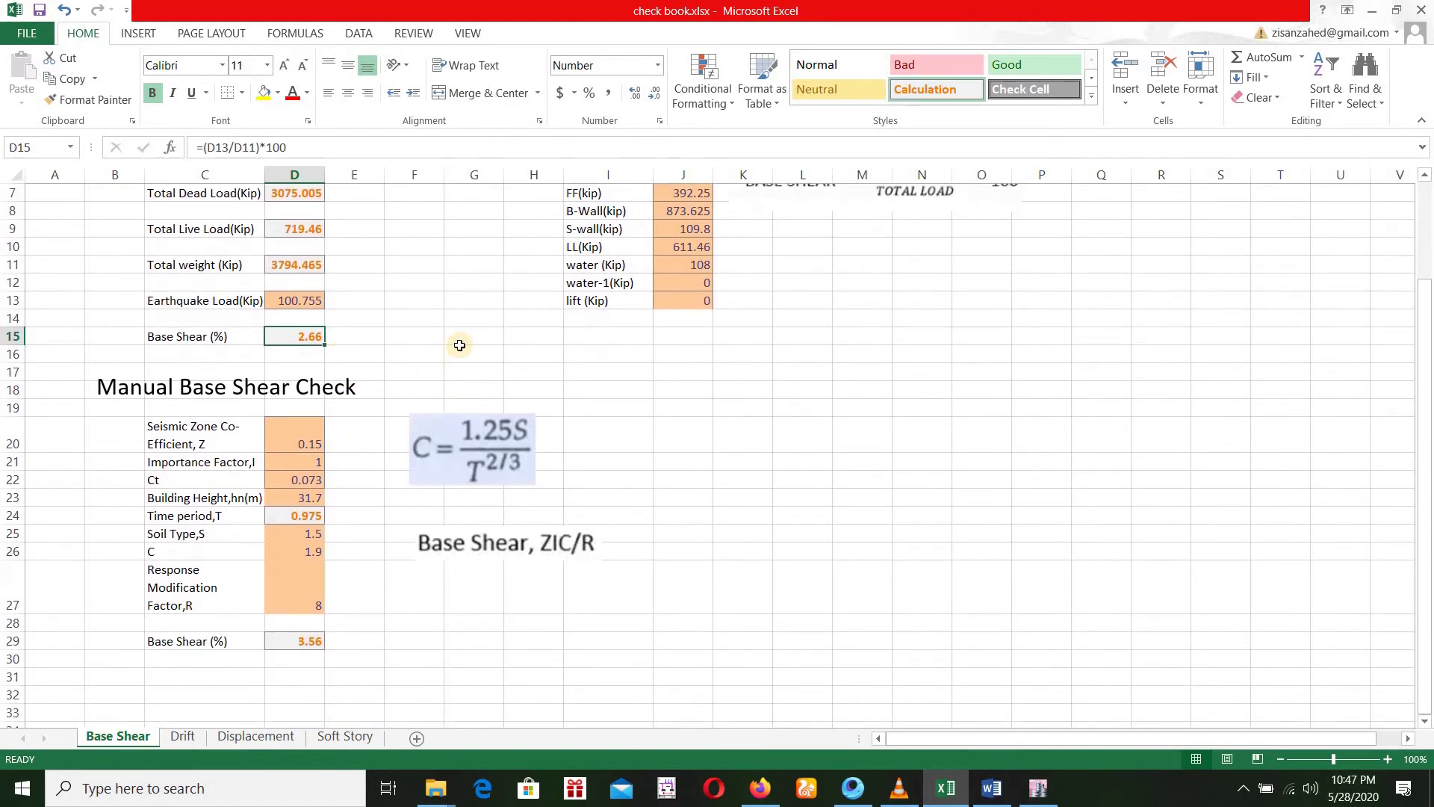
pyautogui.press('Right')
pyautogui.press('Right')
pyautogui.press('Right')
pyautogui.press('Down')
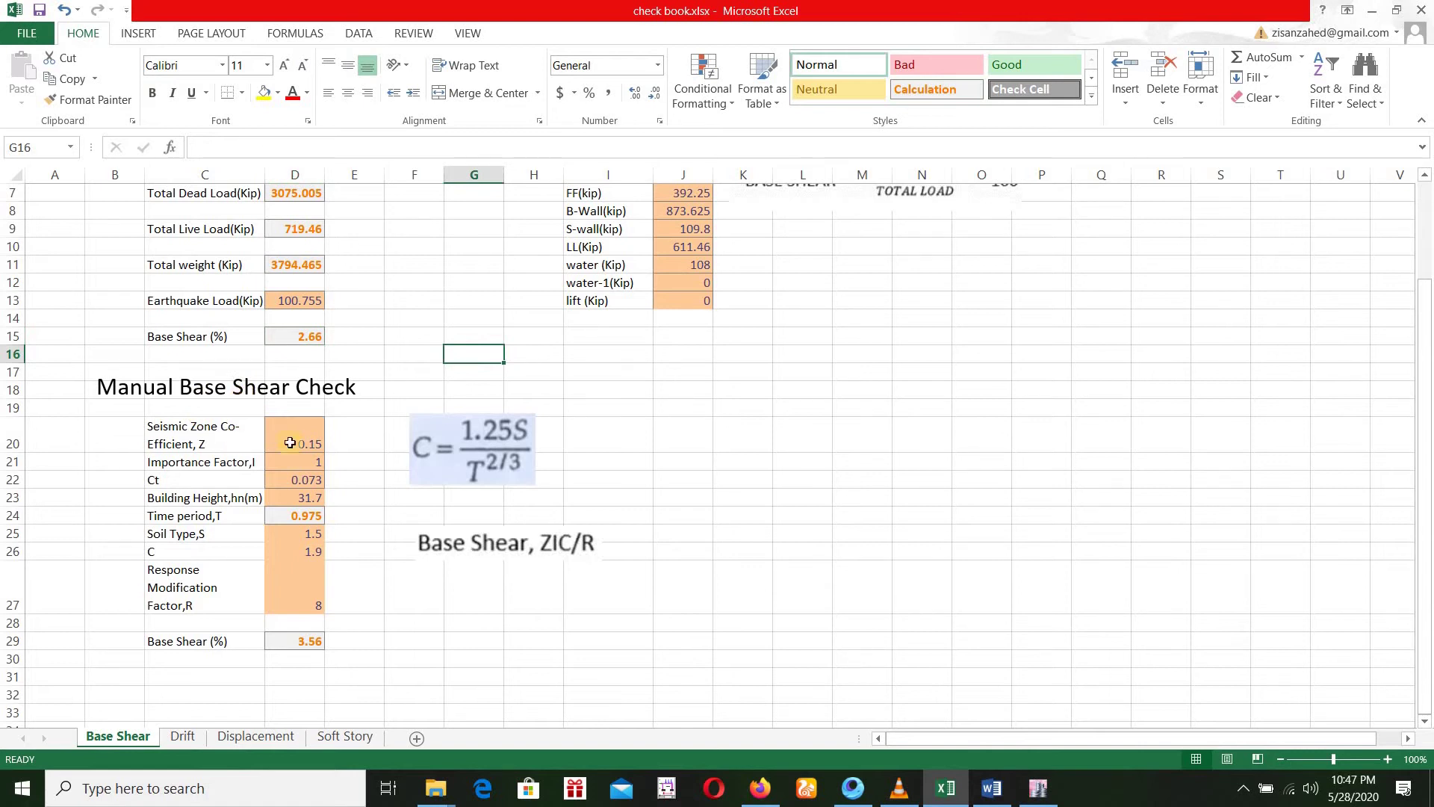
# Review the EQX load pattern's UBC 94 seismic coefficients in ETABS and close them unchanged.
pyautogui.click(1028, 797)
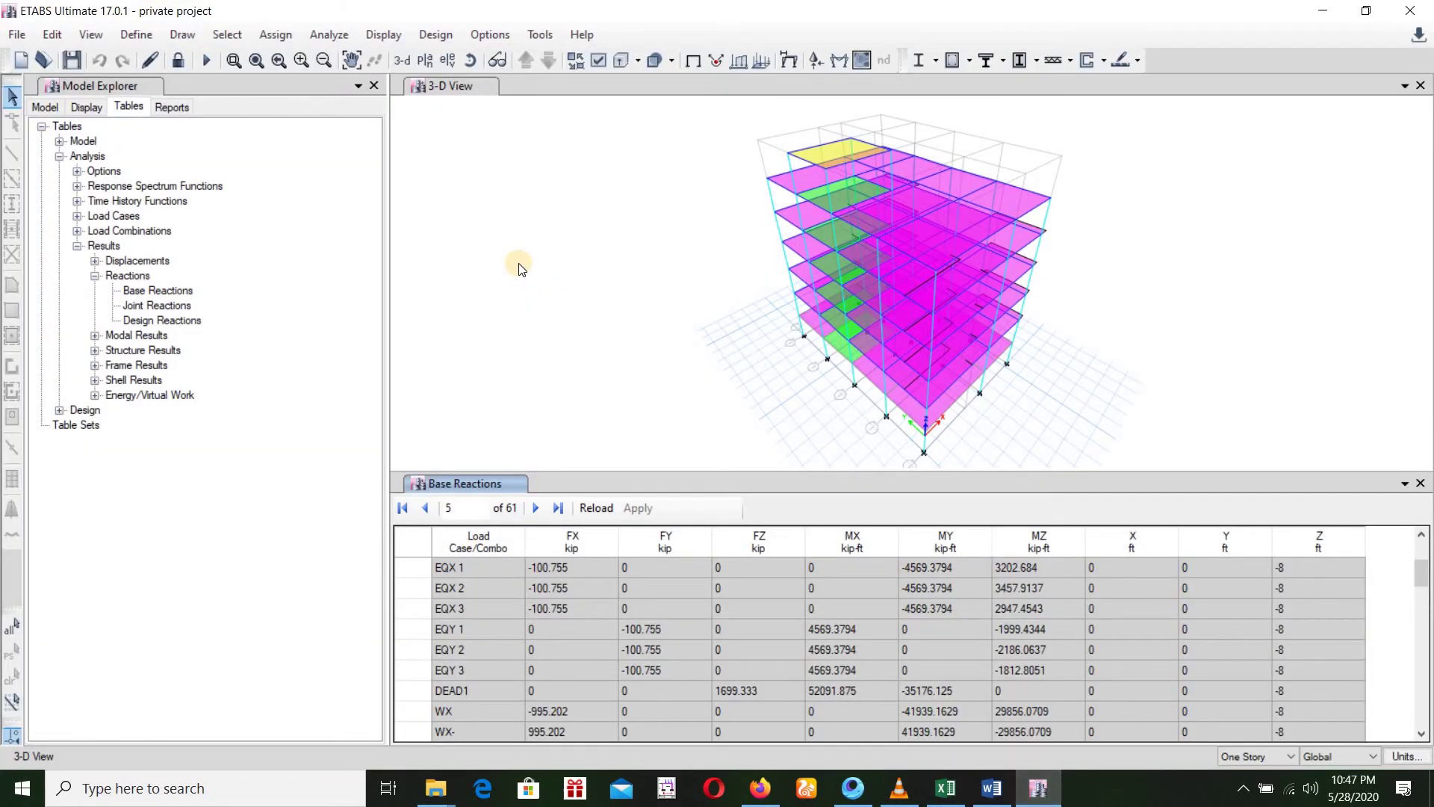
pyautogui.click(142, 35)
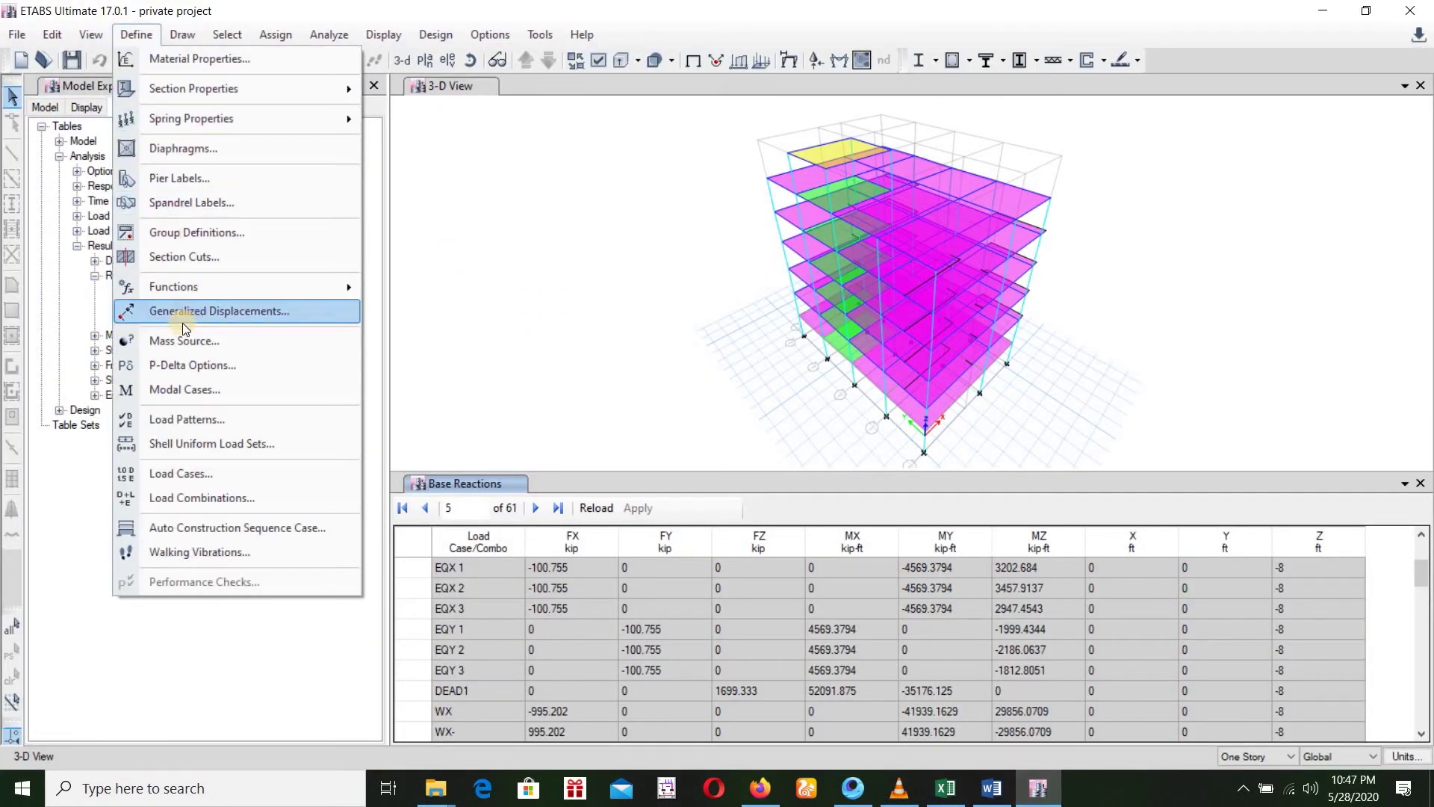
pyautogui.click(186, 419)
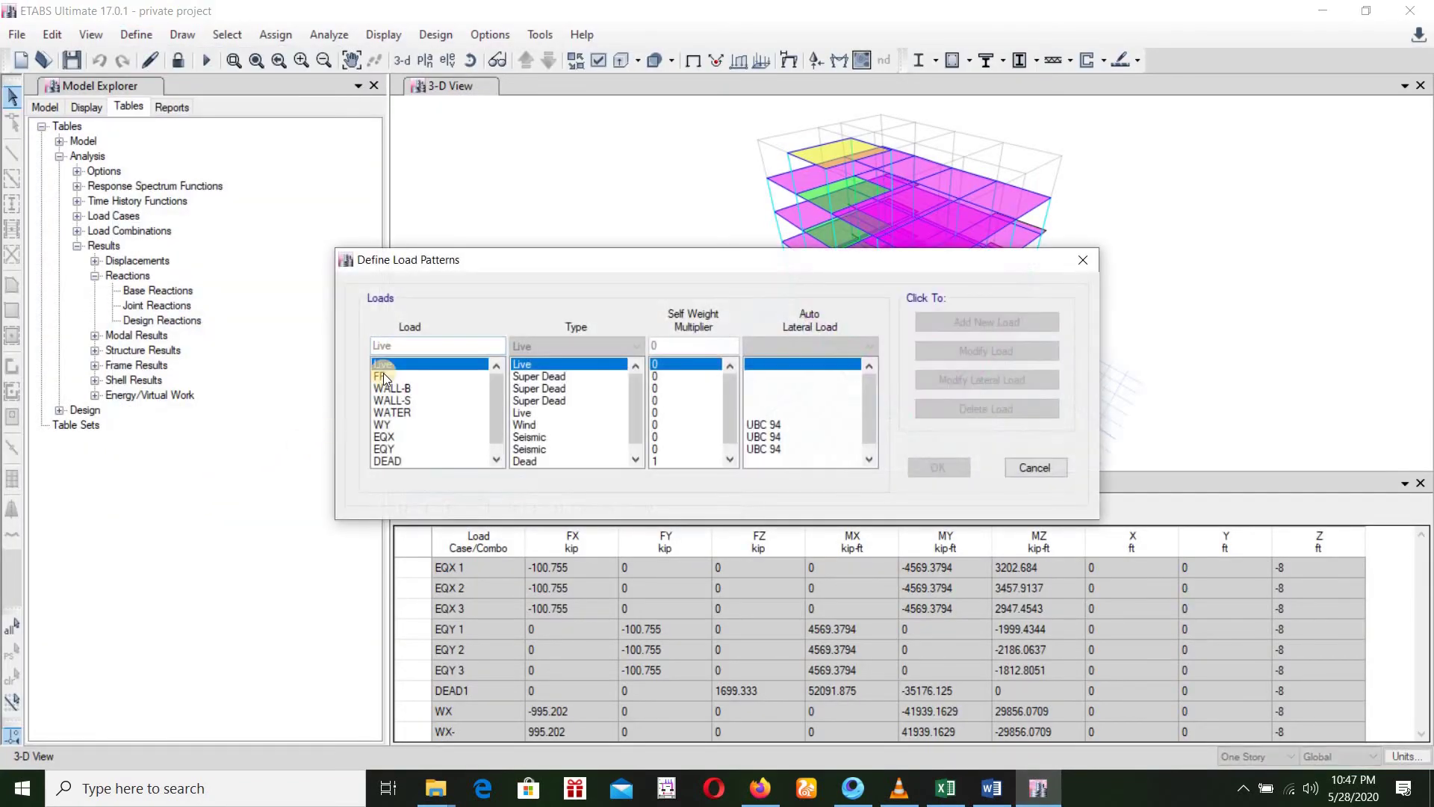
pyautogui.click(394, 440)
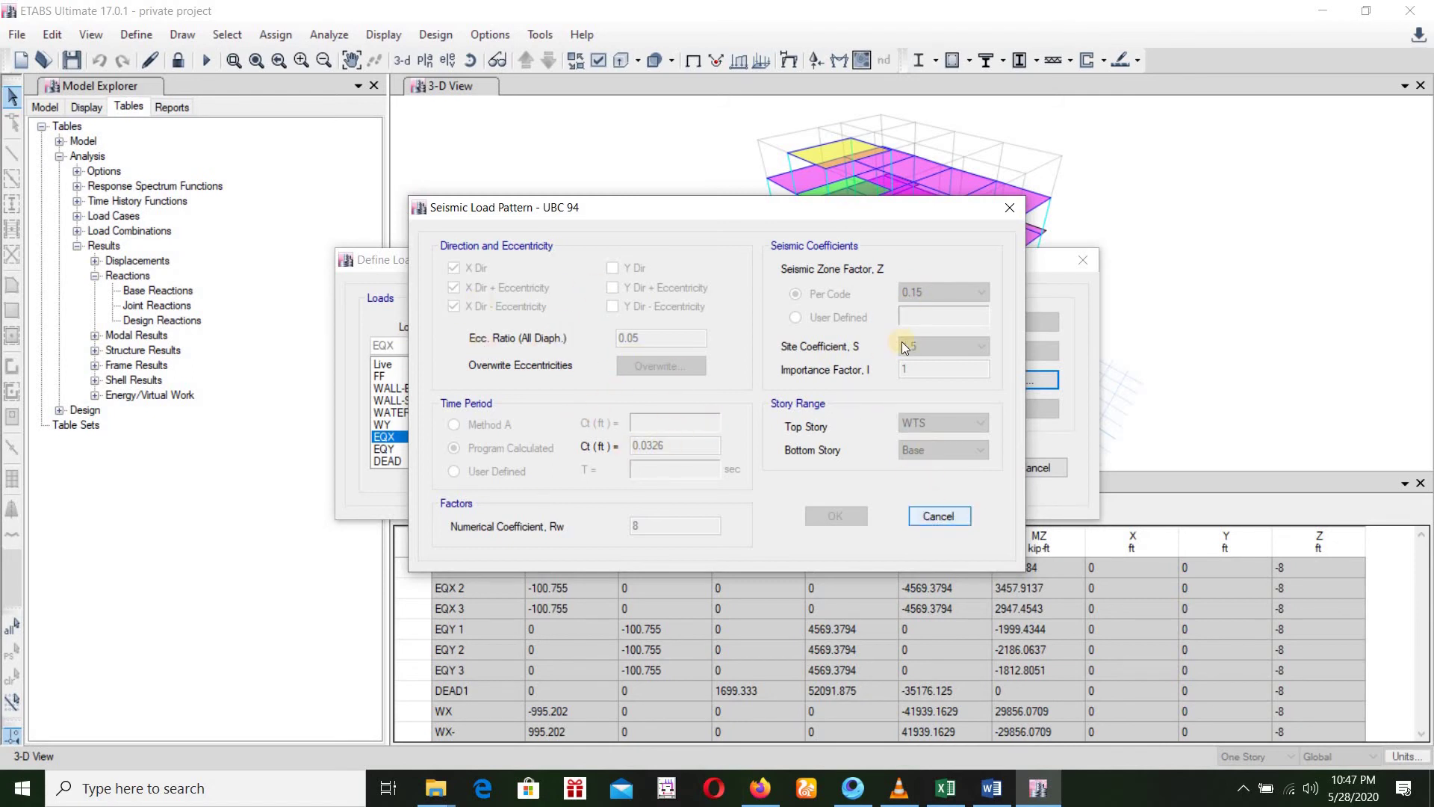
pyautogui.click(940, 516)
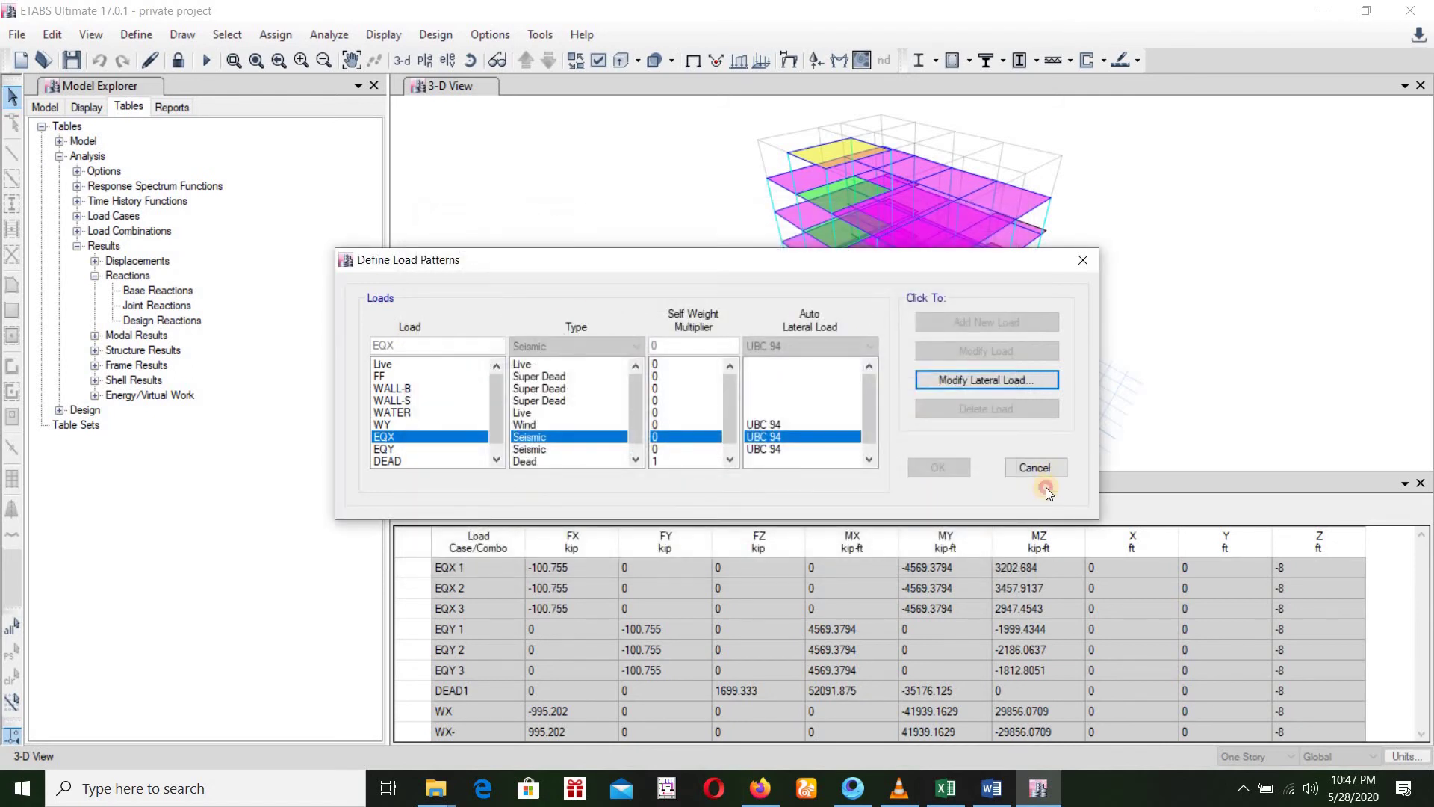
pyautogui.click(1045, 486)
pyautogui.click(945, 788)
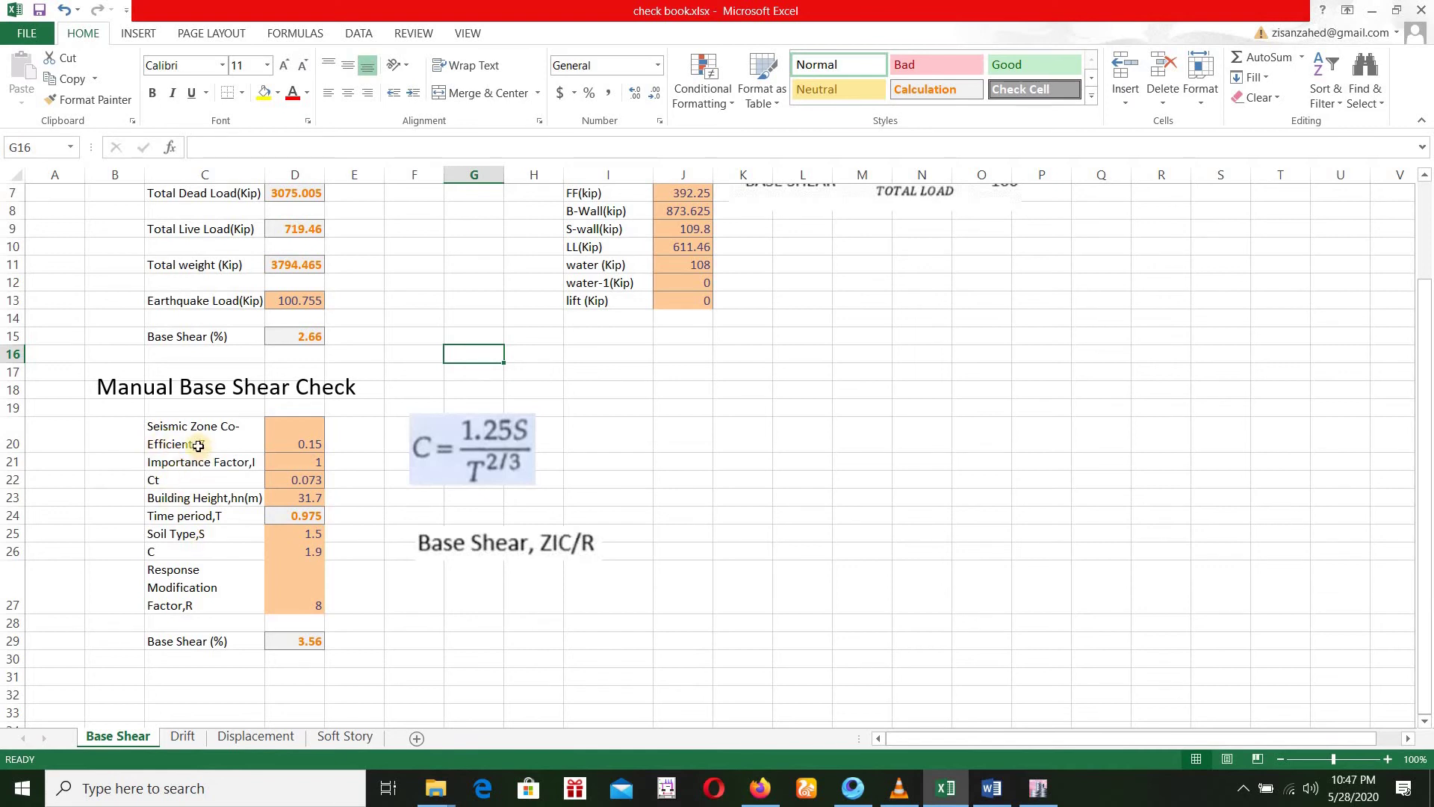
# Change the building height in D23 to 19 and review the time period formula in D24.
pyautogui.click(314, 439)
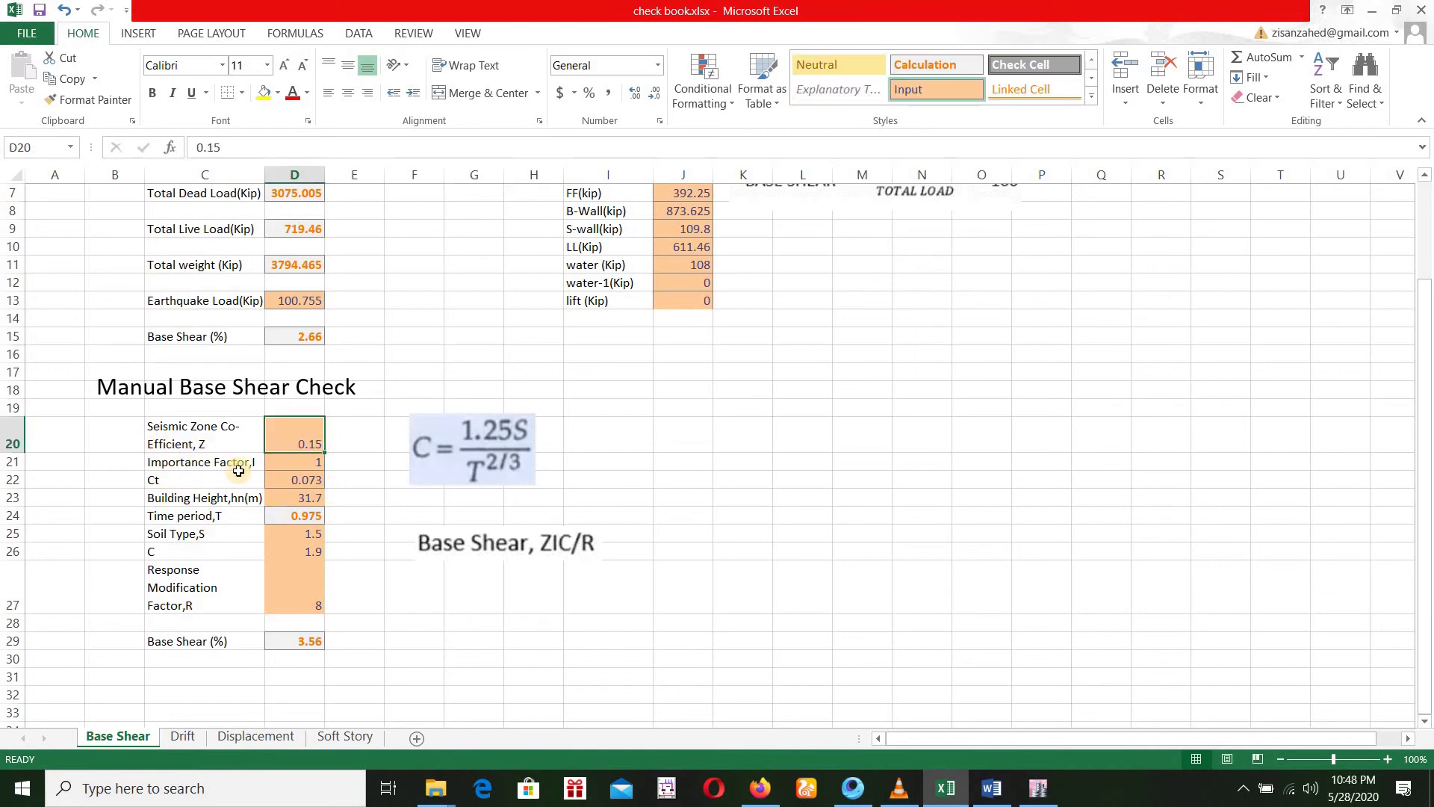
pyautogui.click(319, 463)
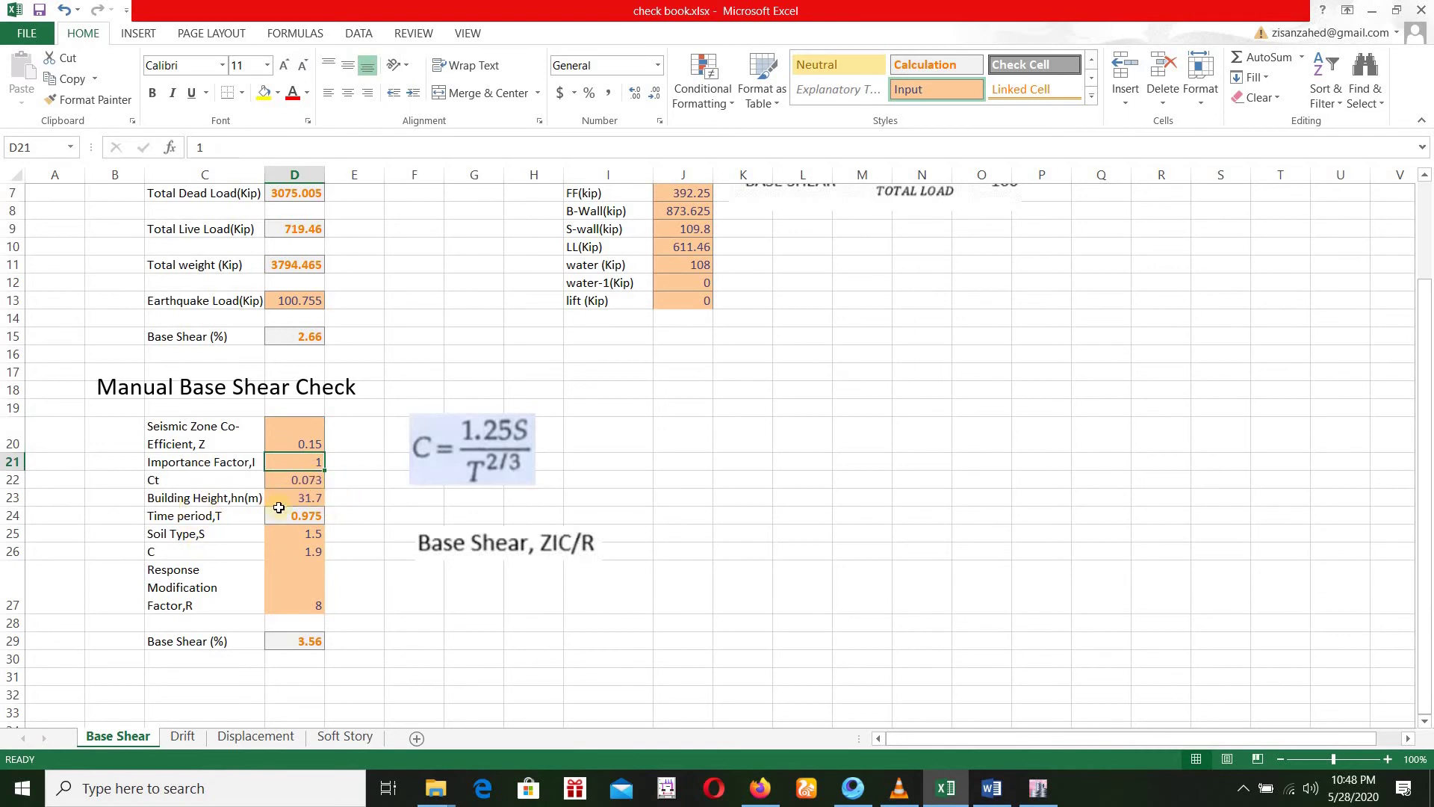
pyautogui.click(298, 496)
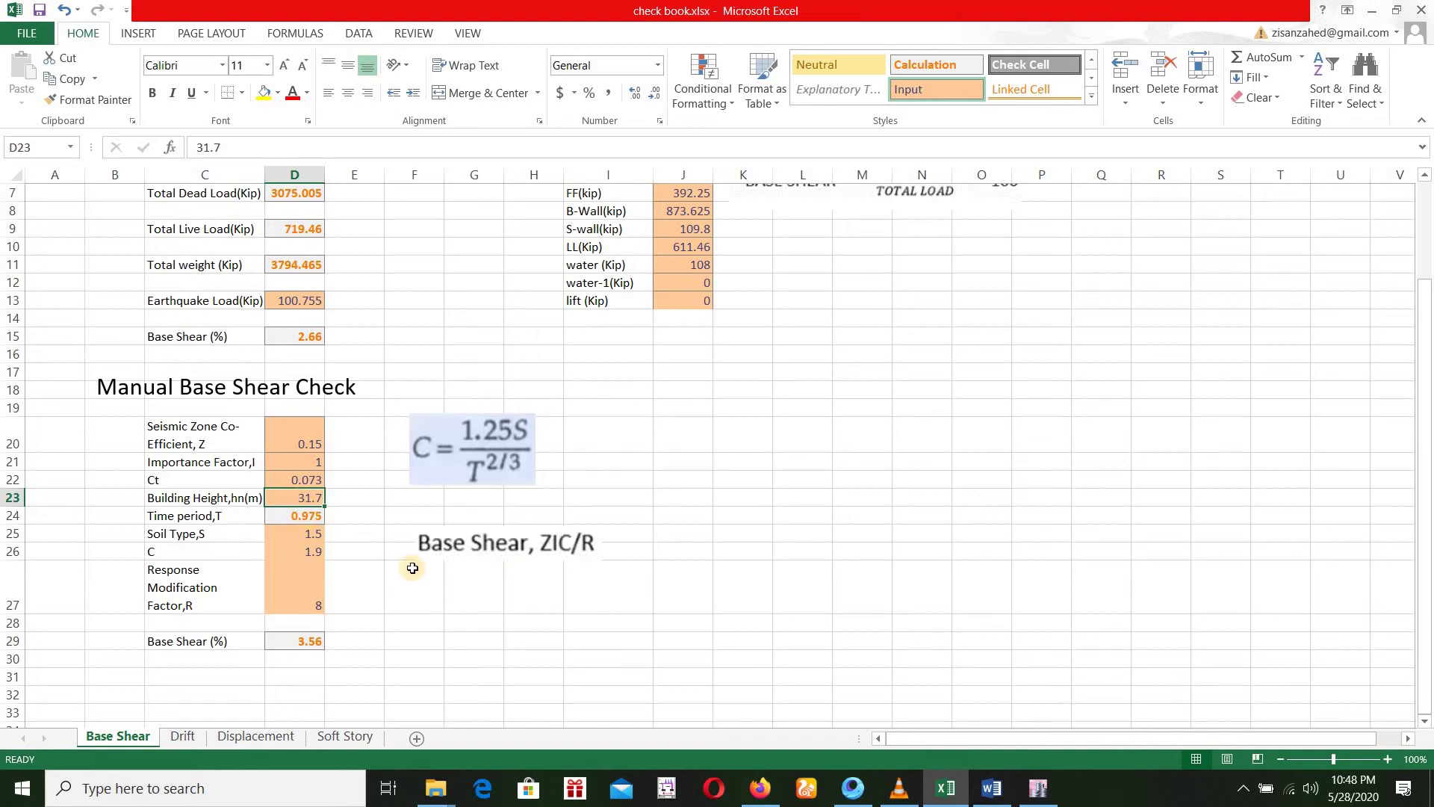
pyautogui.write('19')
pyautogui.click(633, 605)
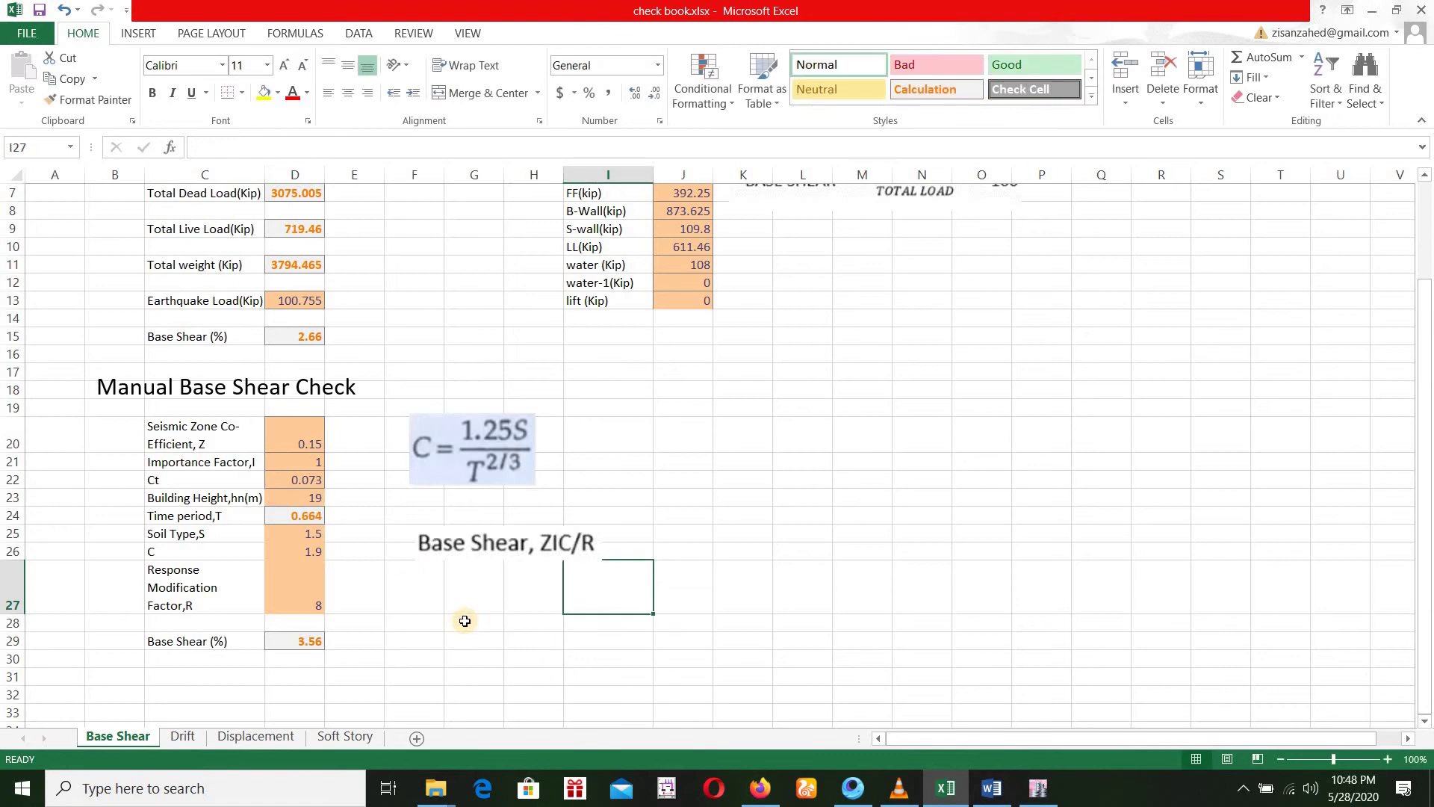
pyautogui.click(282, 515)
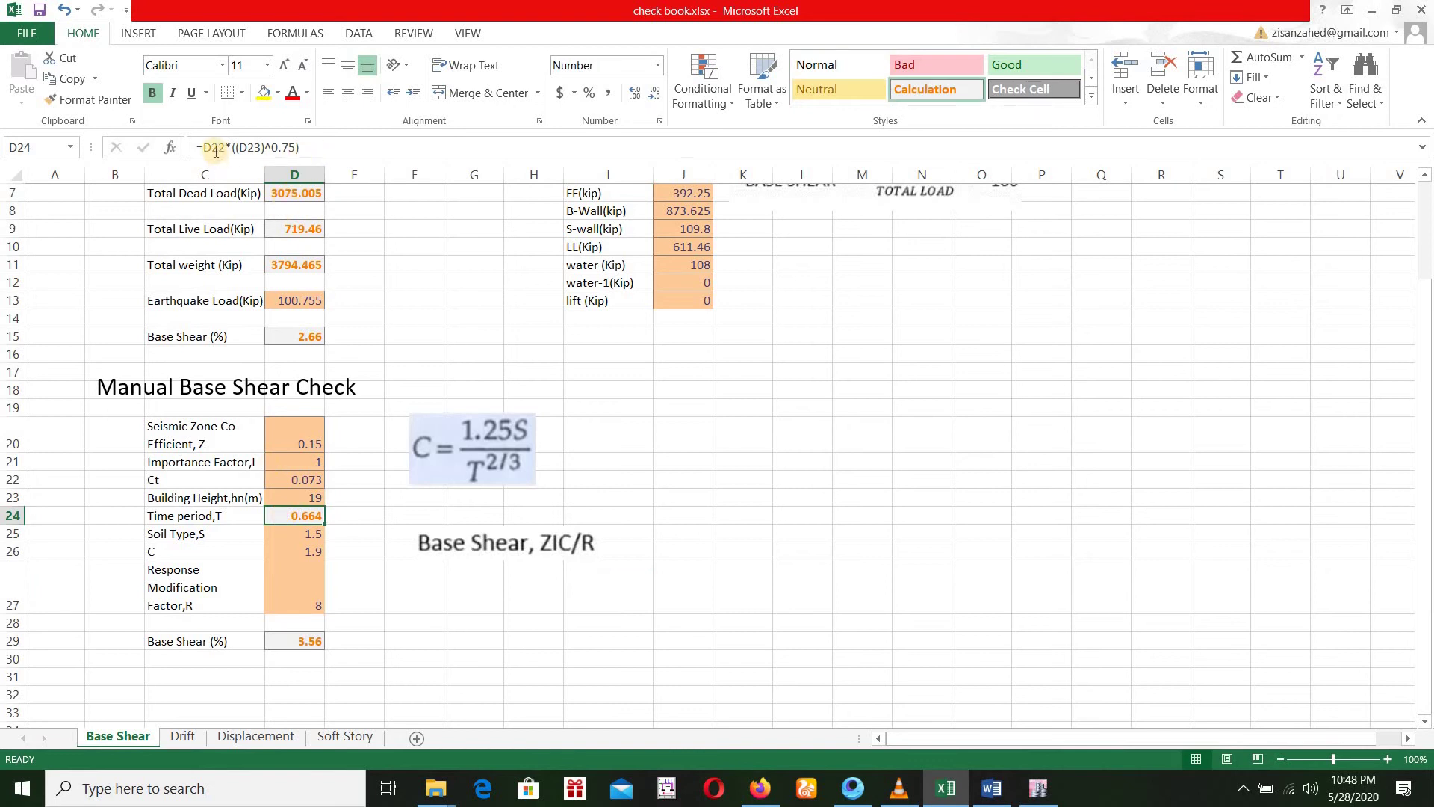
pyautogui.click(318, 149)
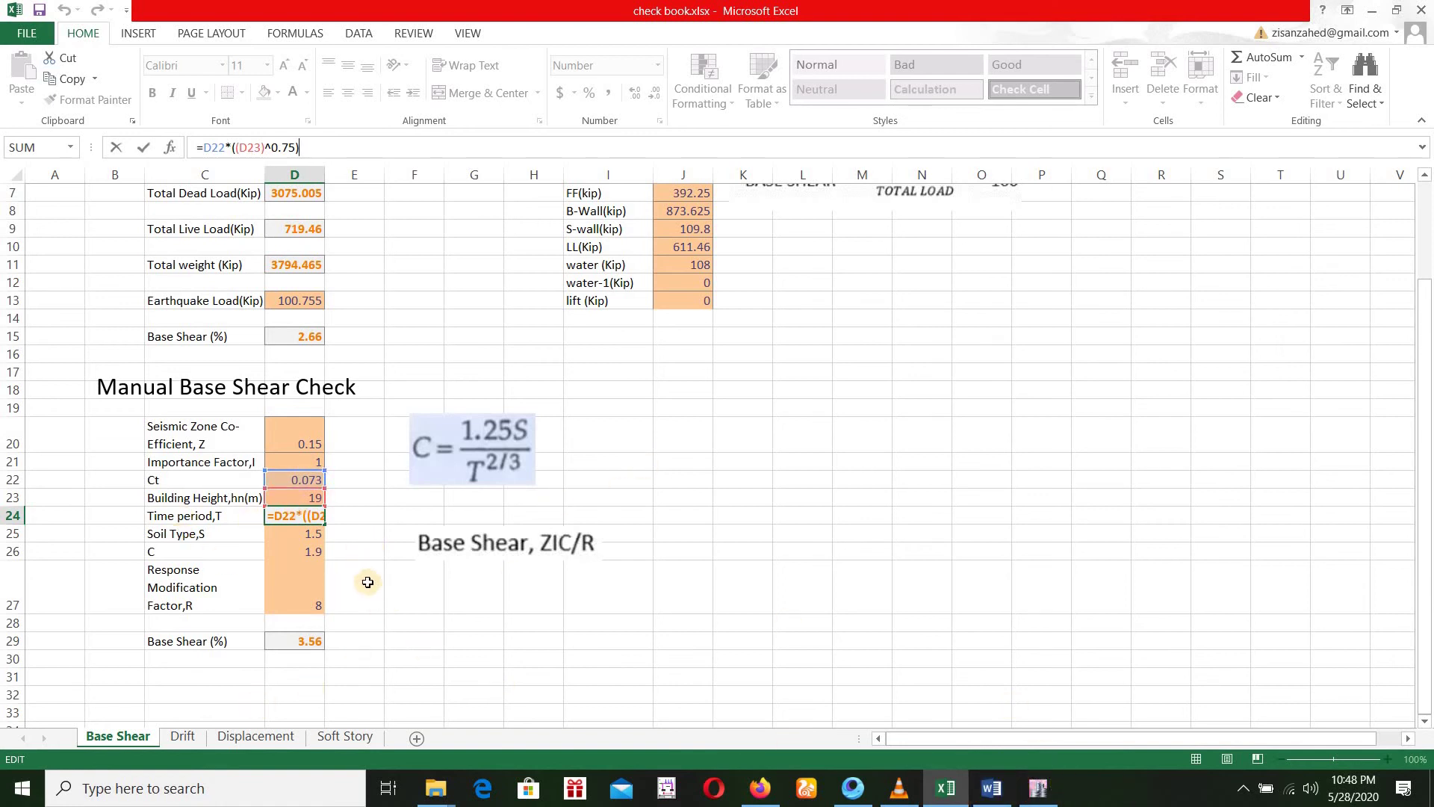
# Review soil type S, the C formula and factor R, then set C in D26 to 2.46.
pyautogui.click(343, 609)
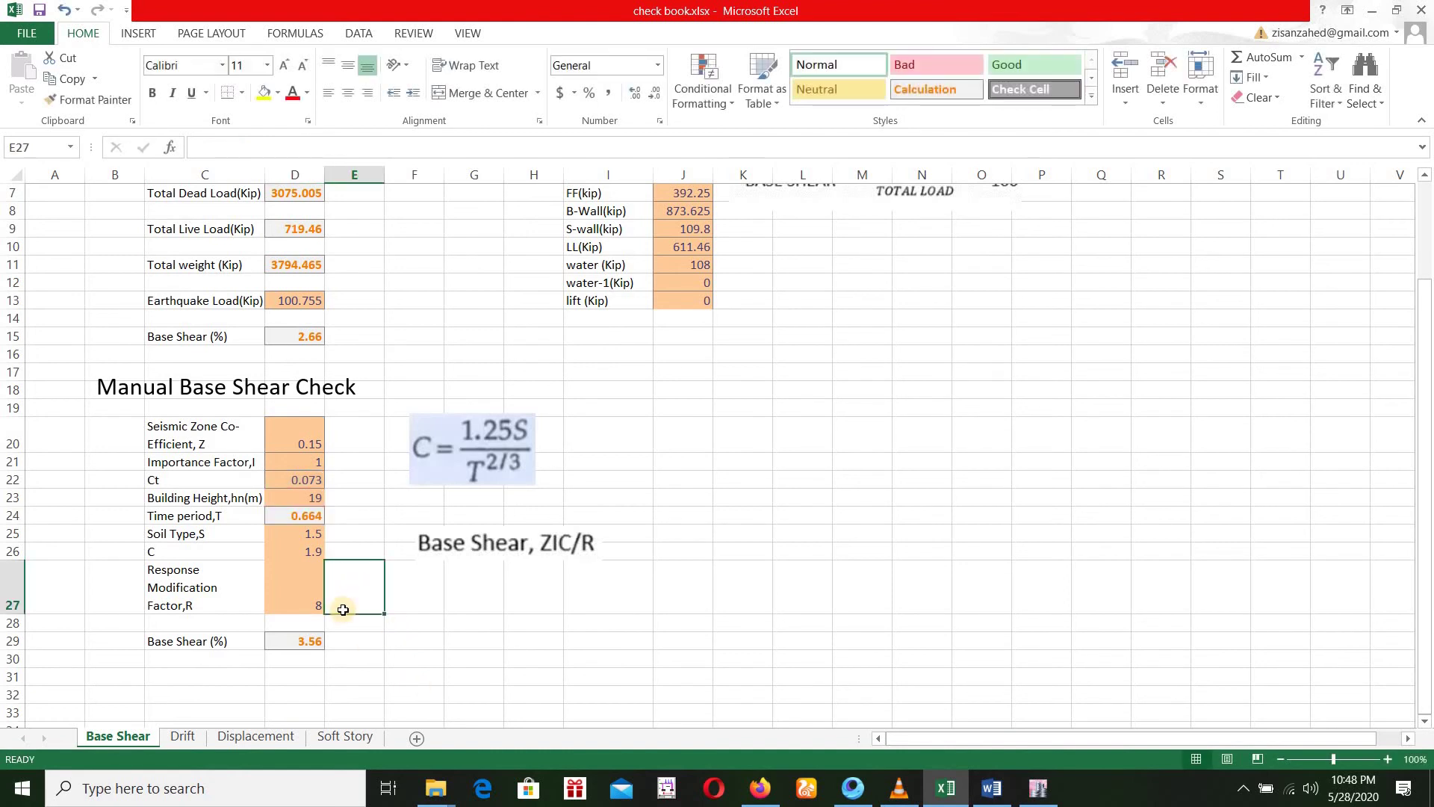
pyautogui.click(297, 537)
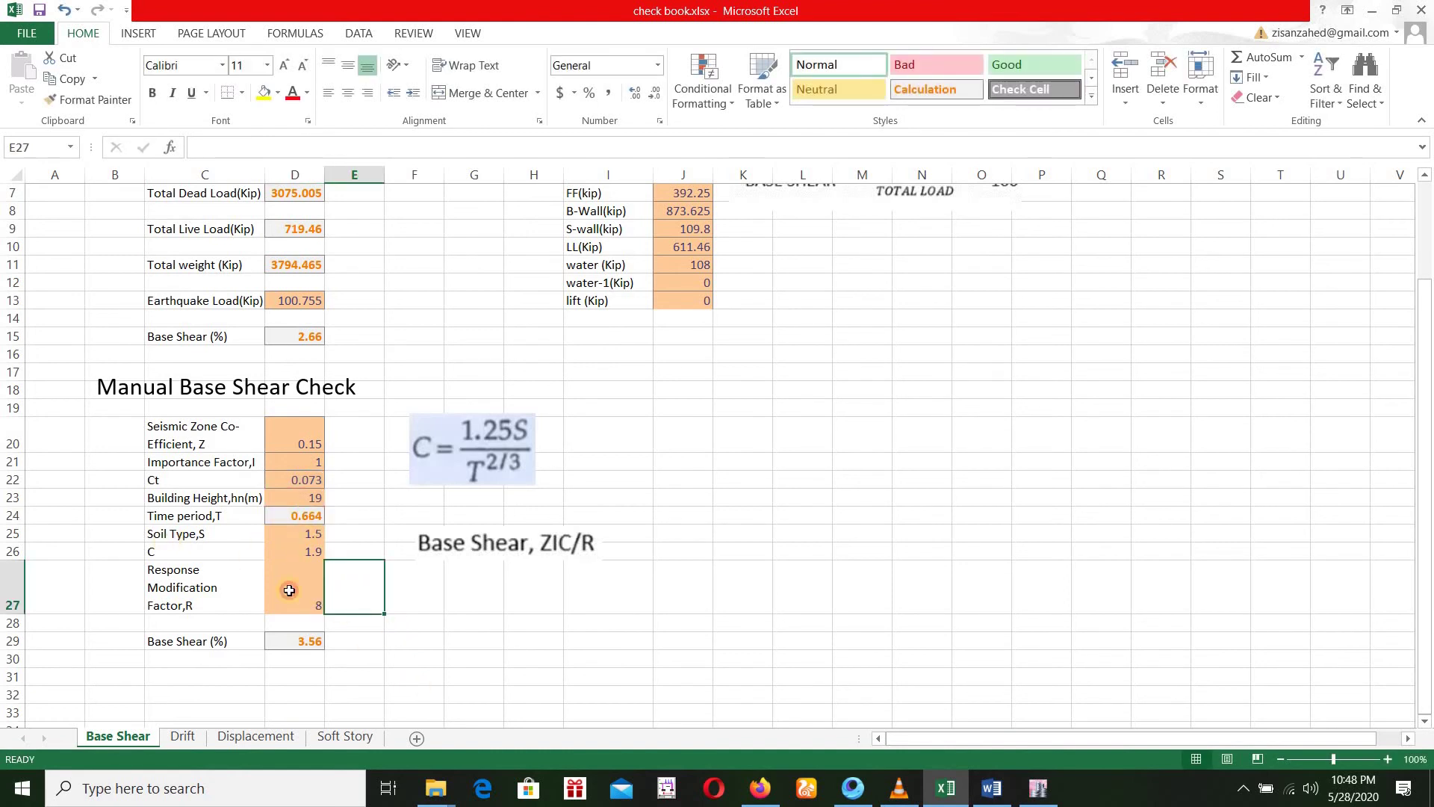
pyautogui.click(282, 553)
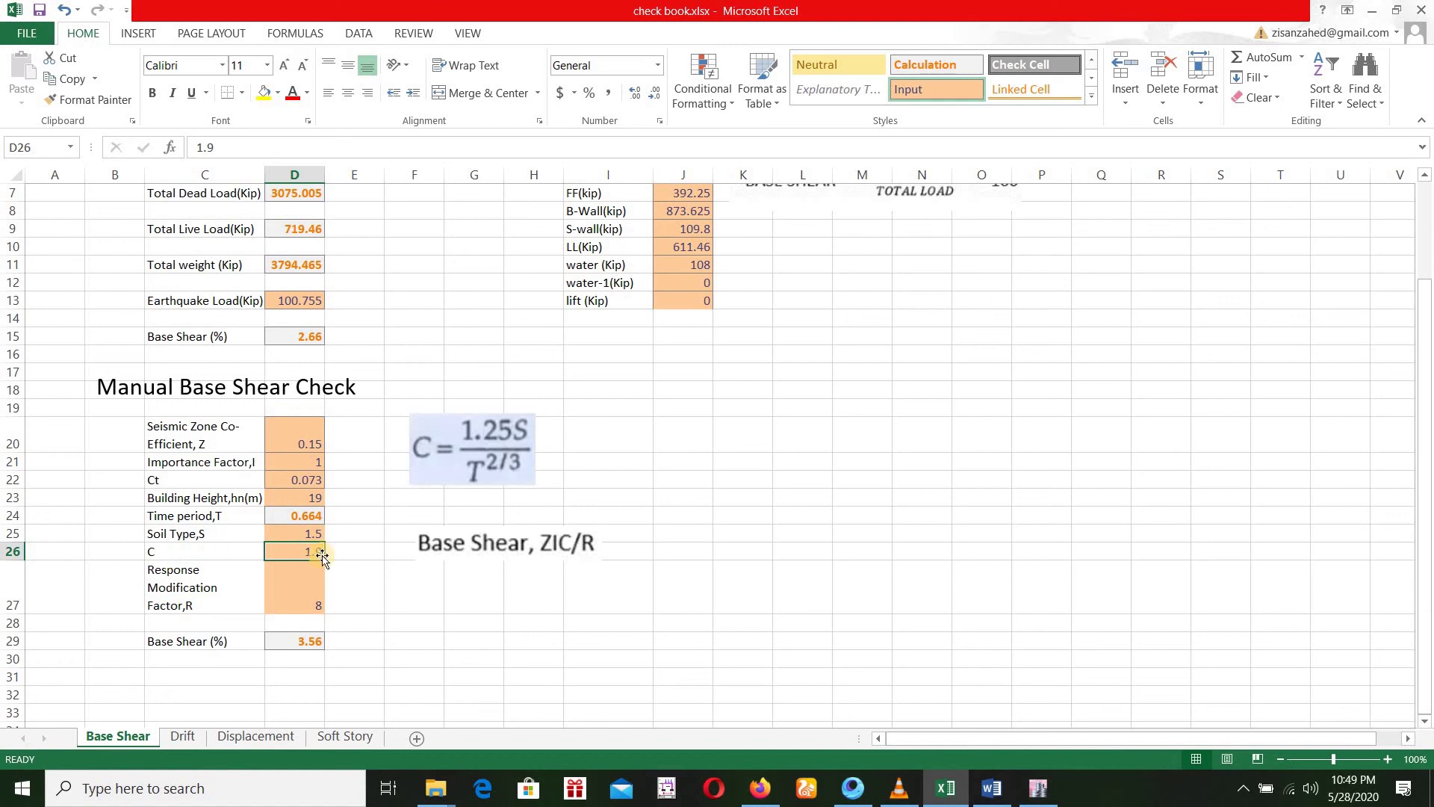
pyautogui.click(472, 471)
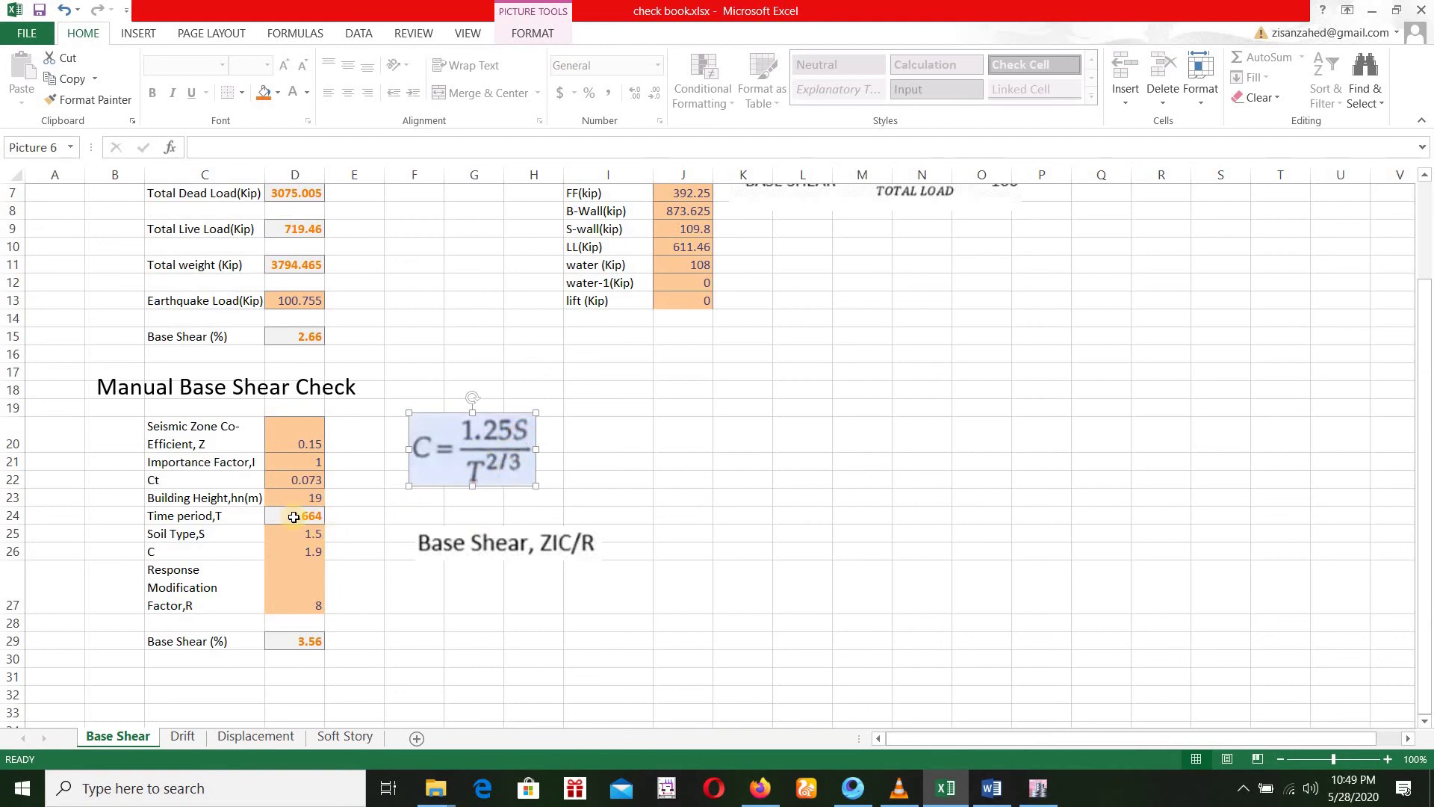
pyautogui.click(305, 558)
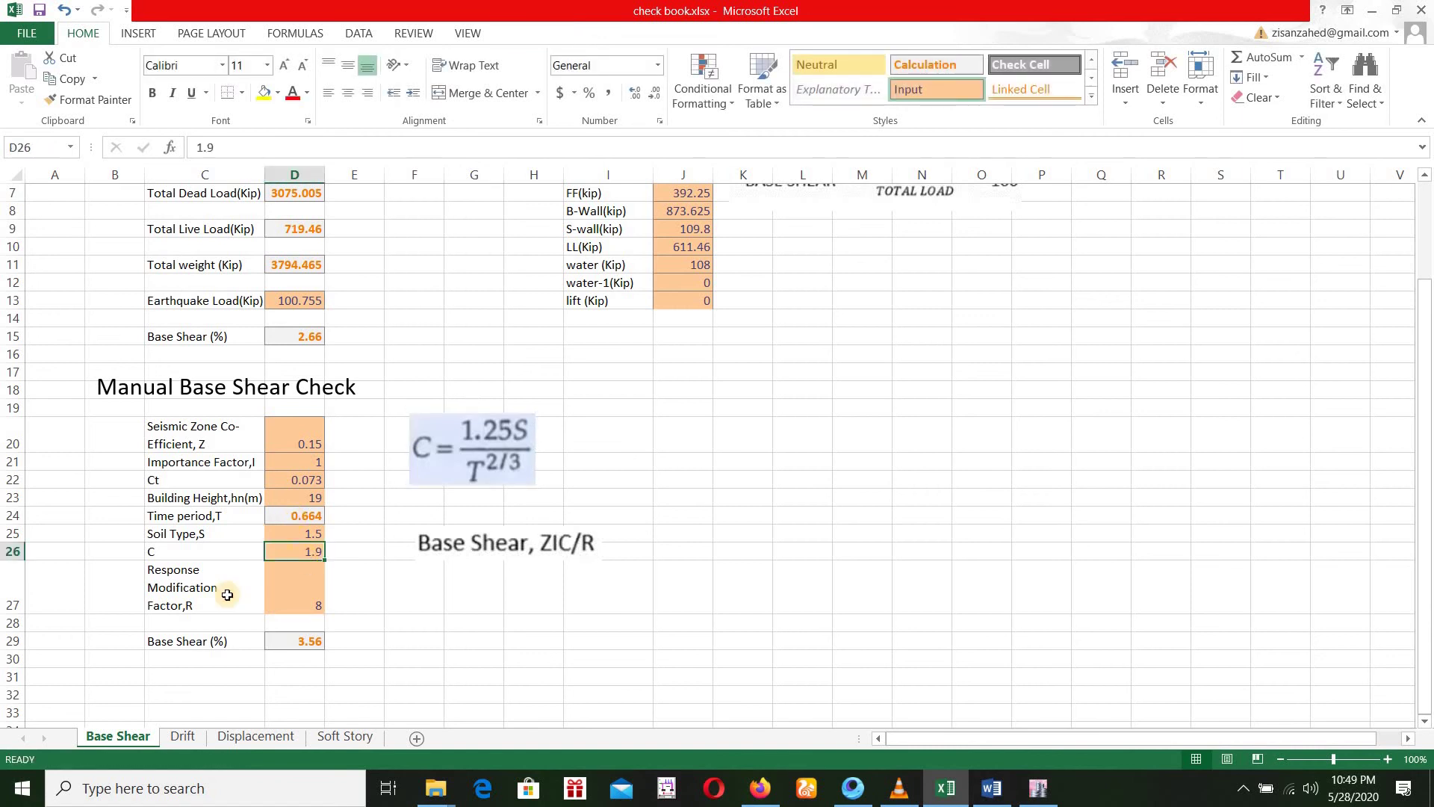
pyautogui.click(308, 592)
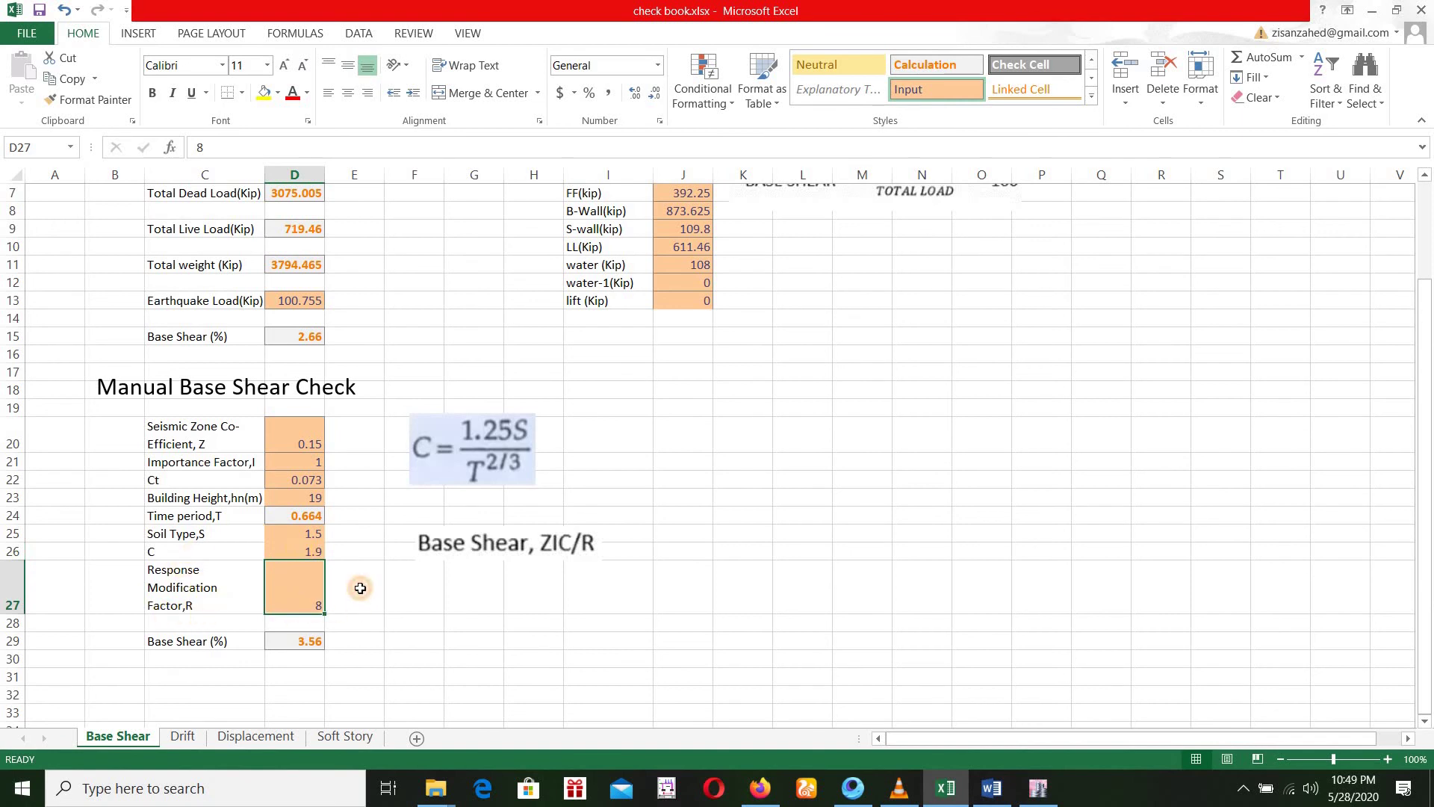
pyautogui.press('Up')
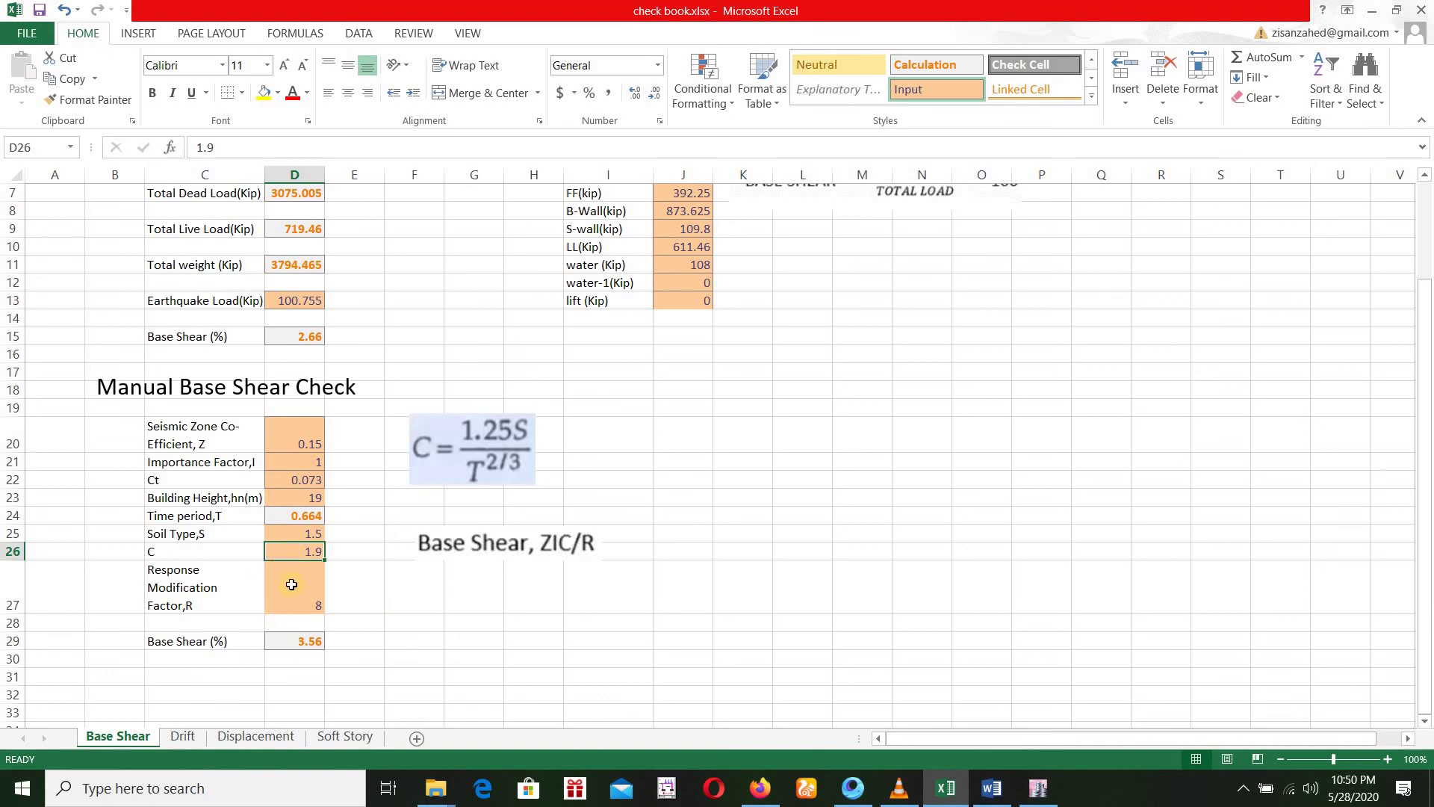
pyautogui.write('2.46')
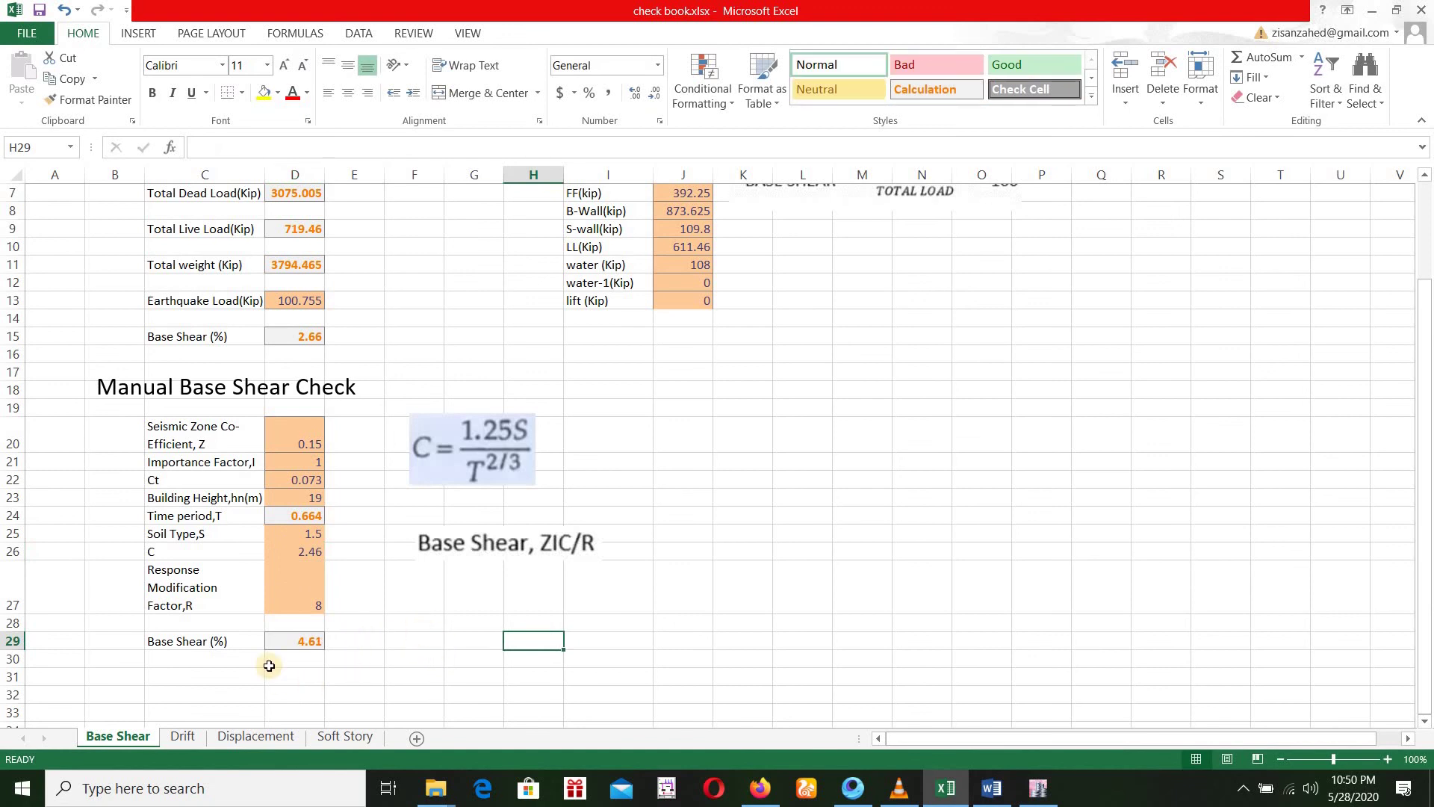
# Compare the manual and ETABS base shear formulas, then bring up the Word 'Base shear check' section.
pyautogui.click(295, 641)
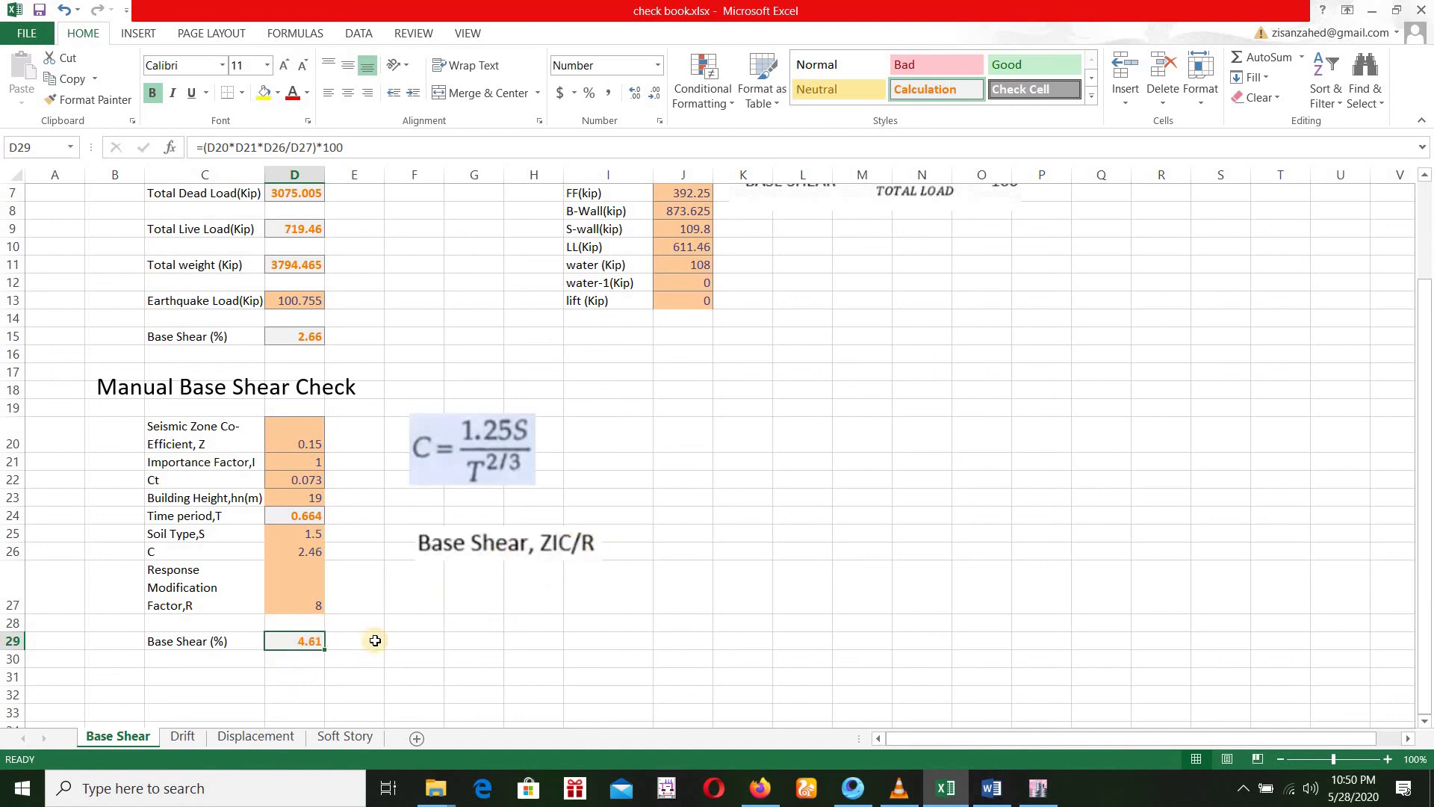
pyautogui.click(308, 337)
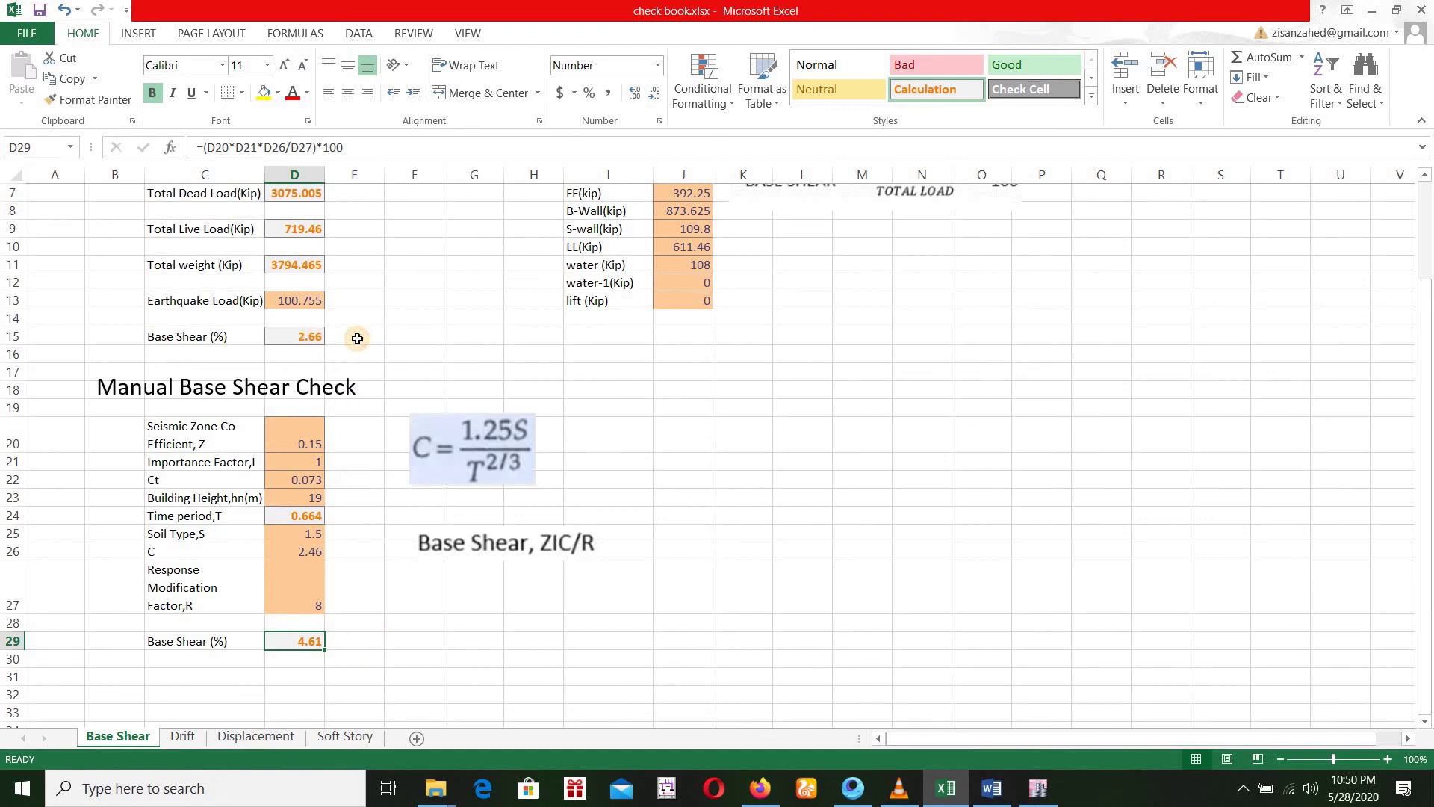
pyautogui.click(367, 529)
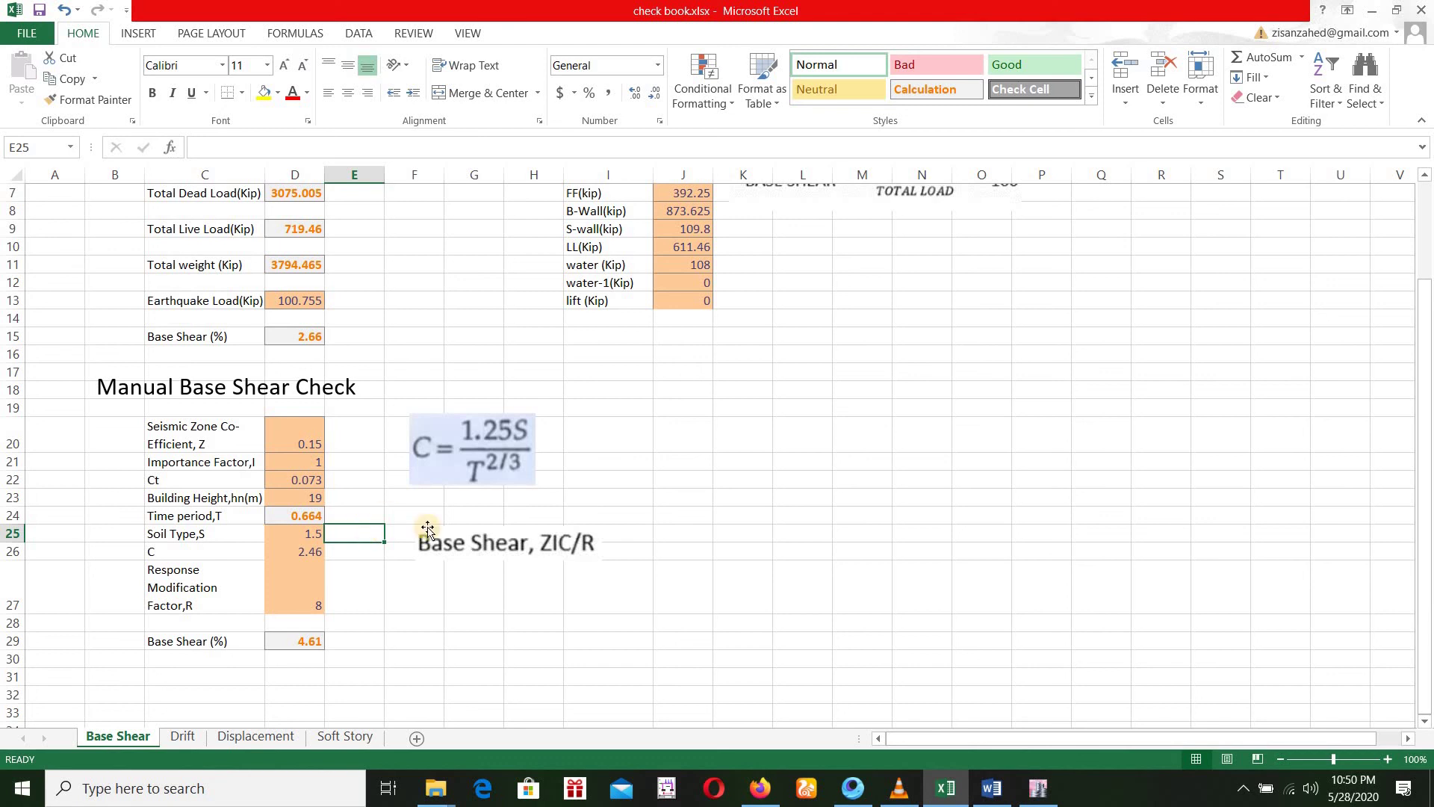
pyautogui.click(992, 788)
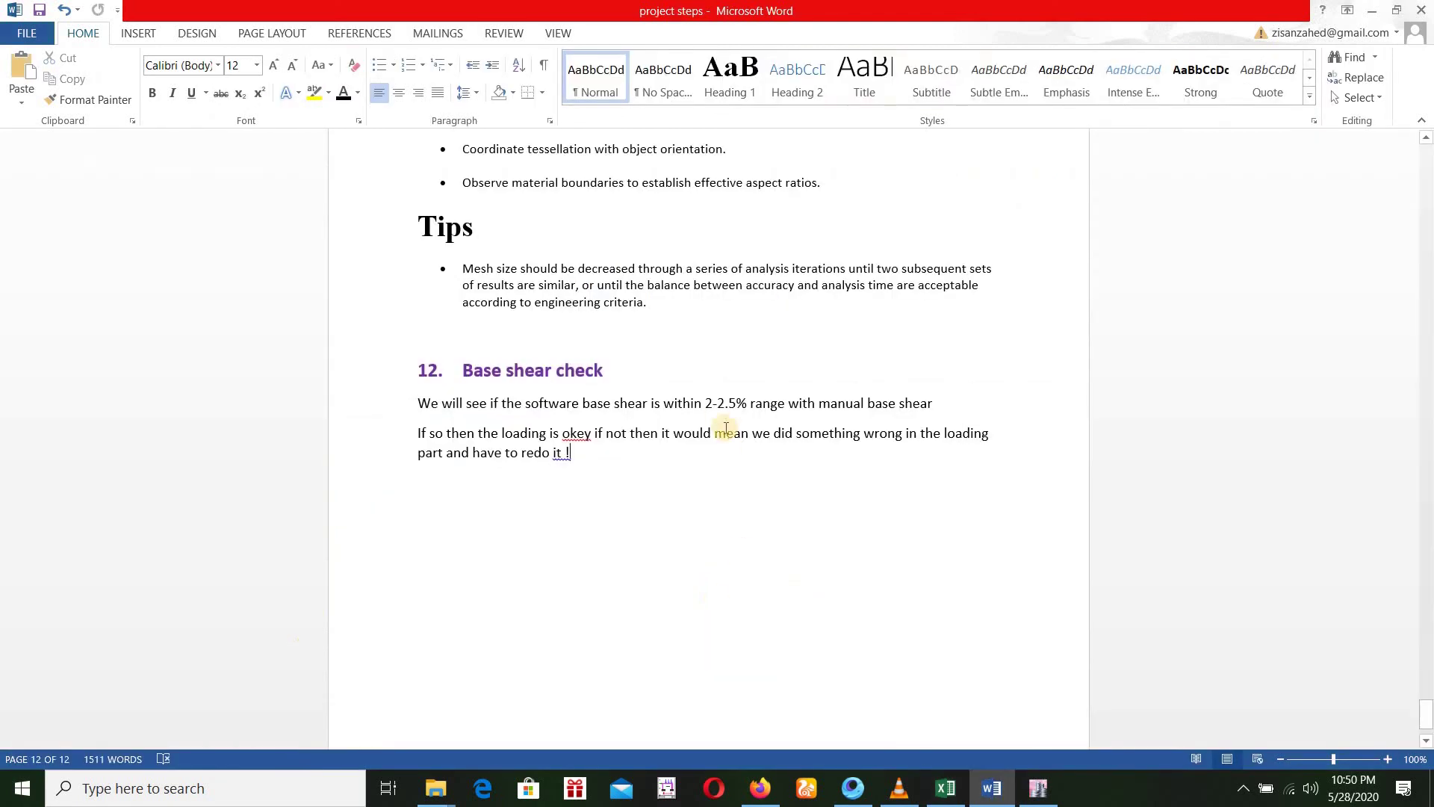